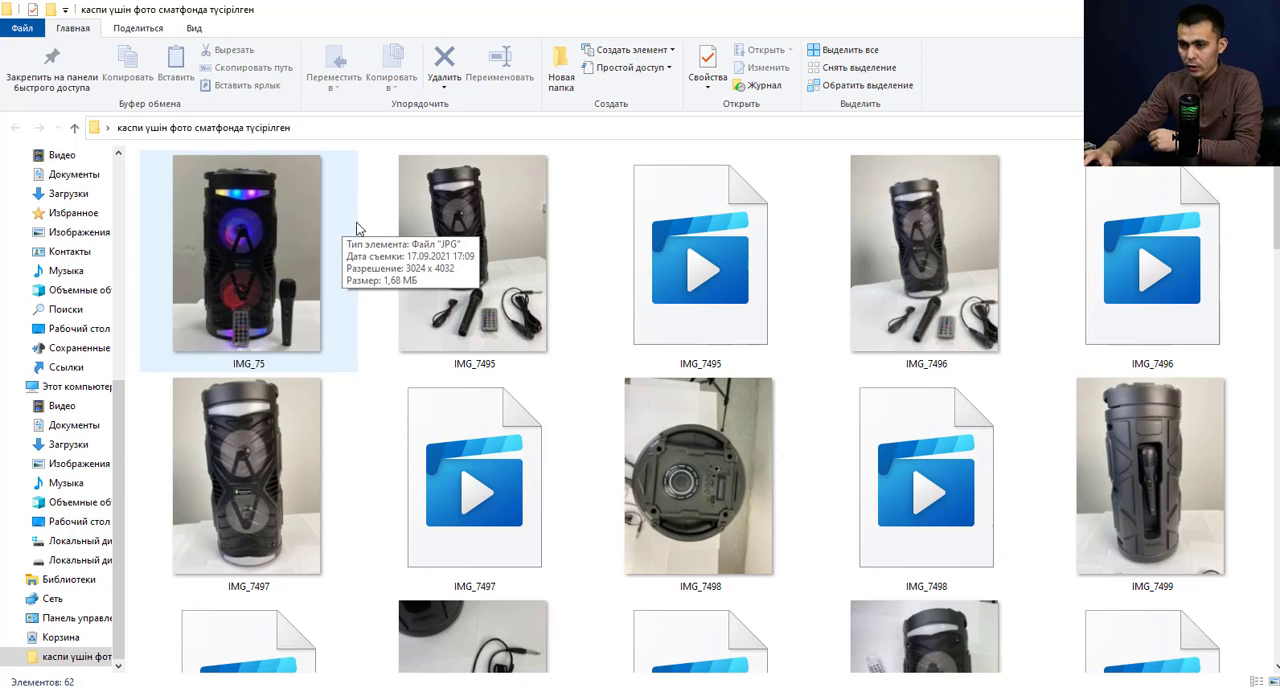
pyautogui.scroll(-2, 988, 302)
pyautogui.scroll(2, 988, 302)
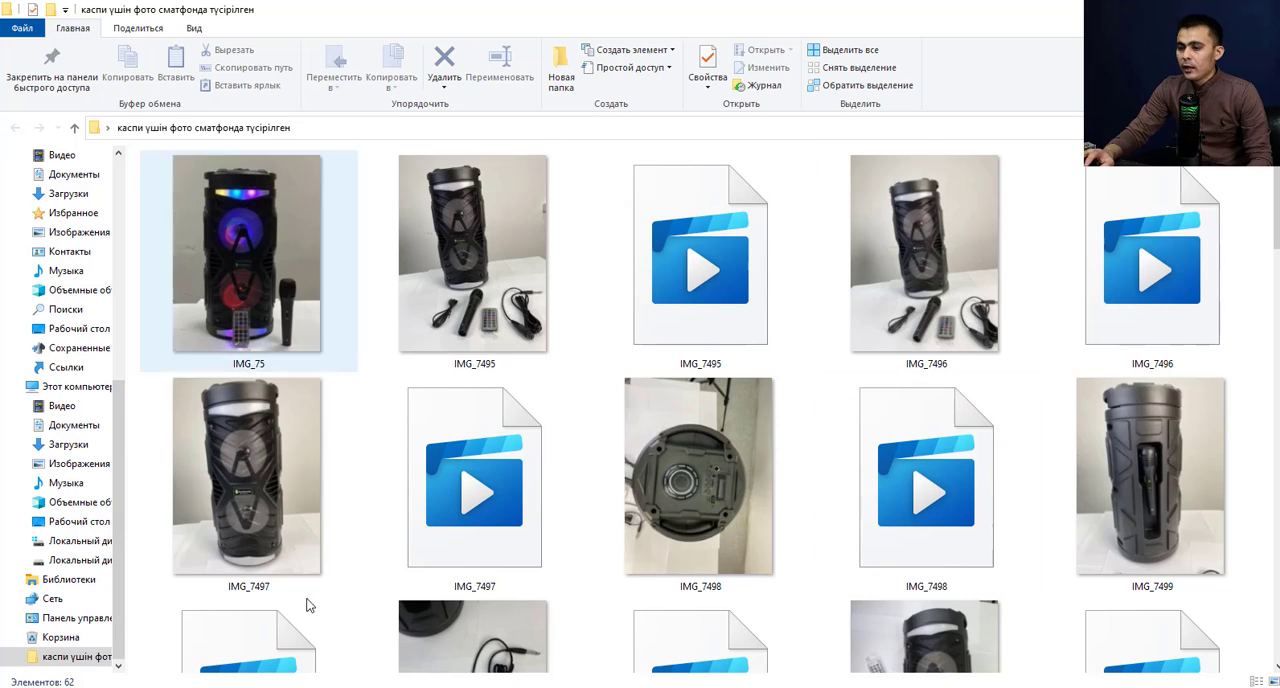
# Switch to Photoshop, create a 1080 × 1080 pixel RGB document with a white background, and close the older untitled document.
pyautogui.click(645, 687)
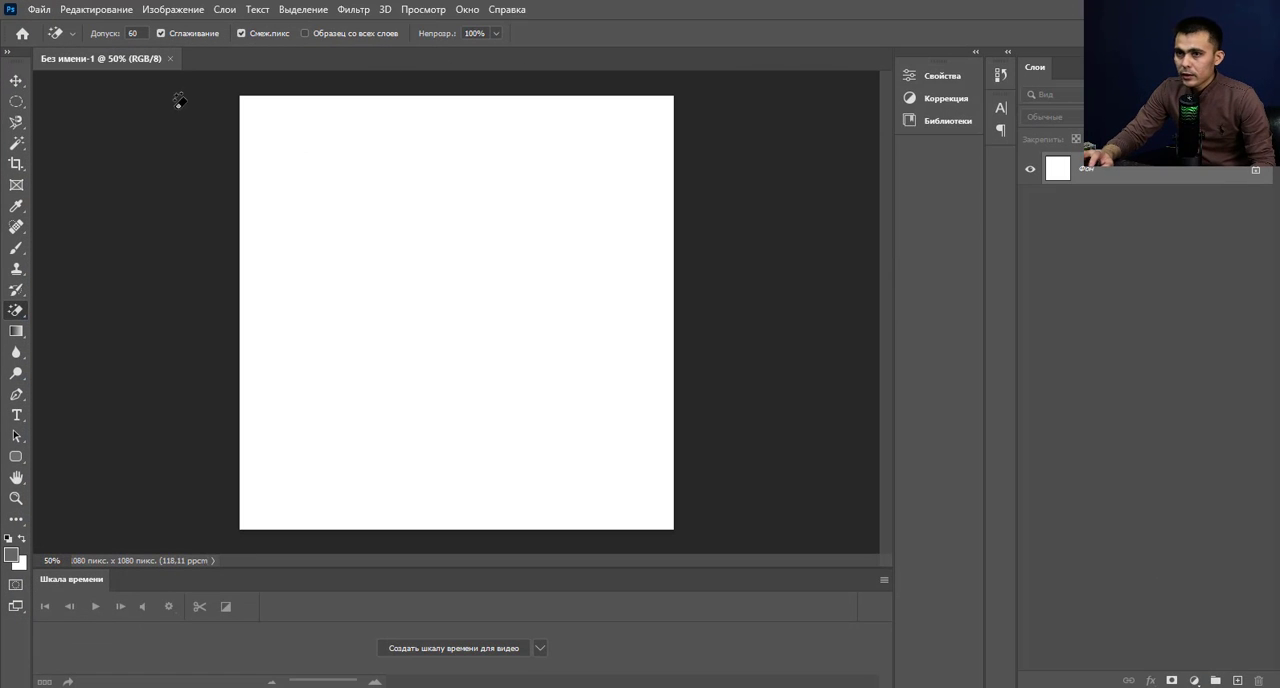
pyautogui.click(39, 10)
pyautogui.click(56, 27)
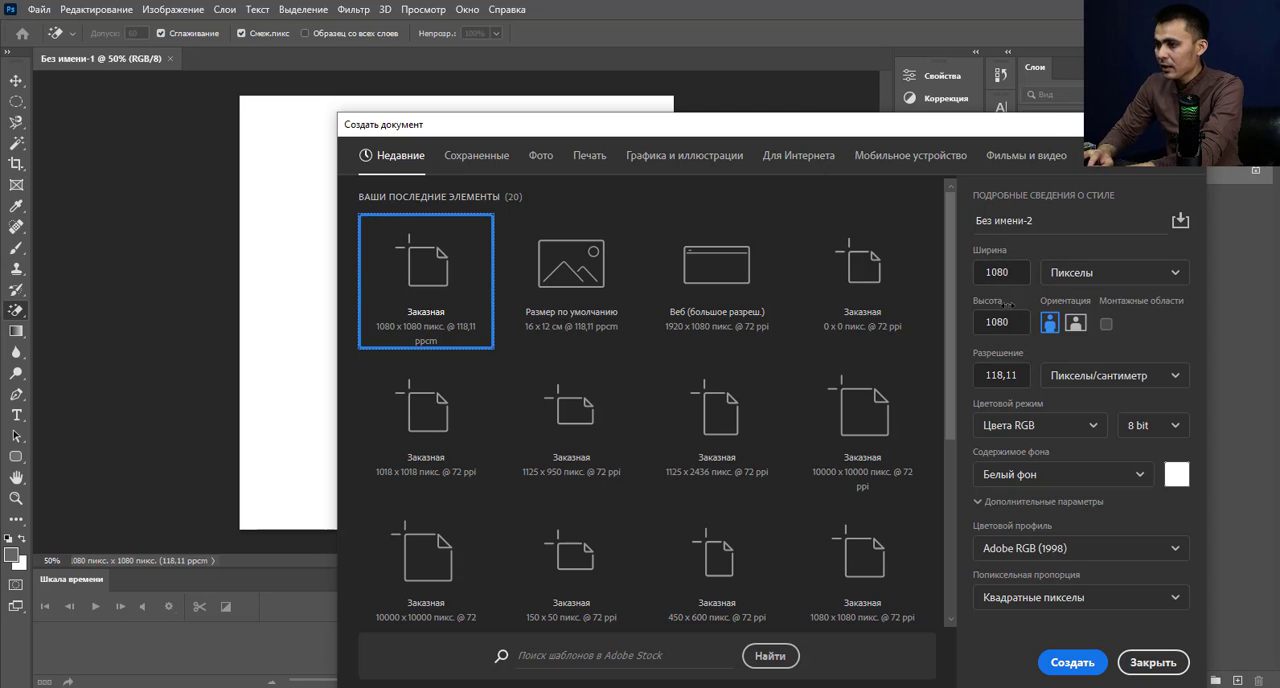
pyautogui.click(1094, 274)
pyautogui.click(1094, 274)
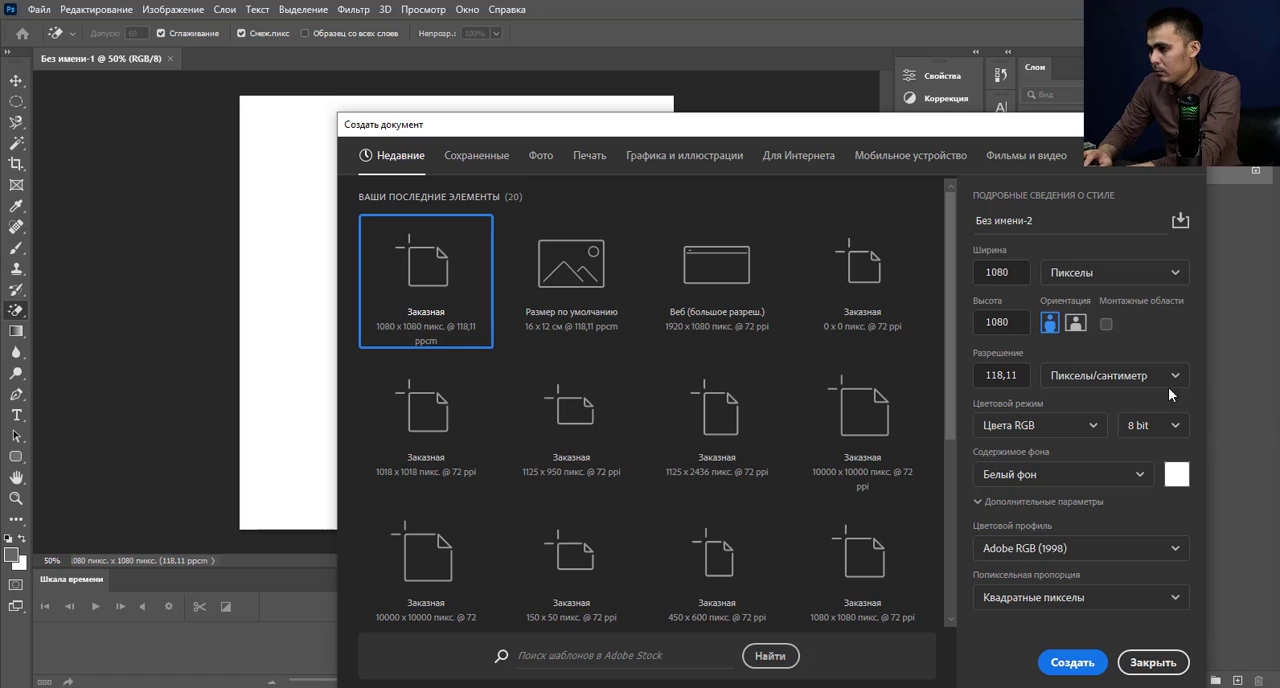
pyautogui.click(1078, 662)
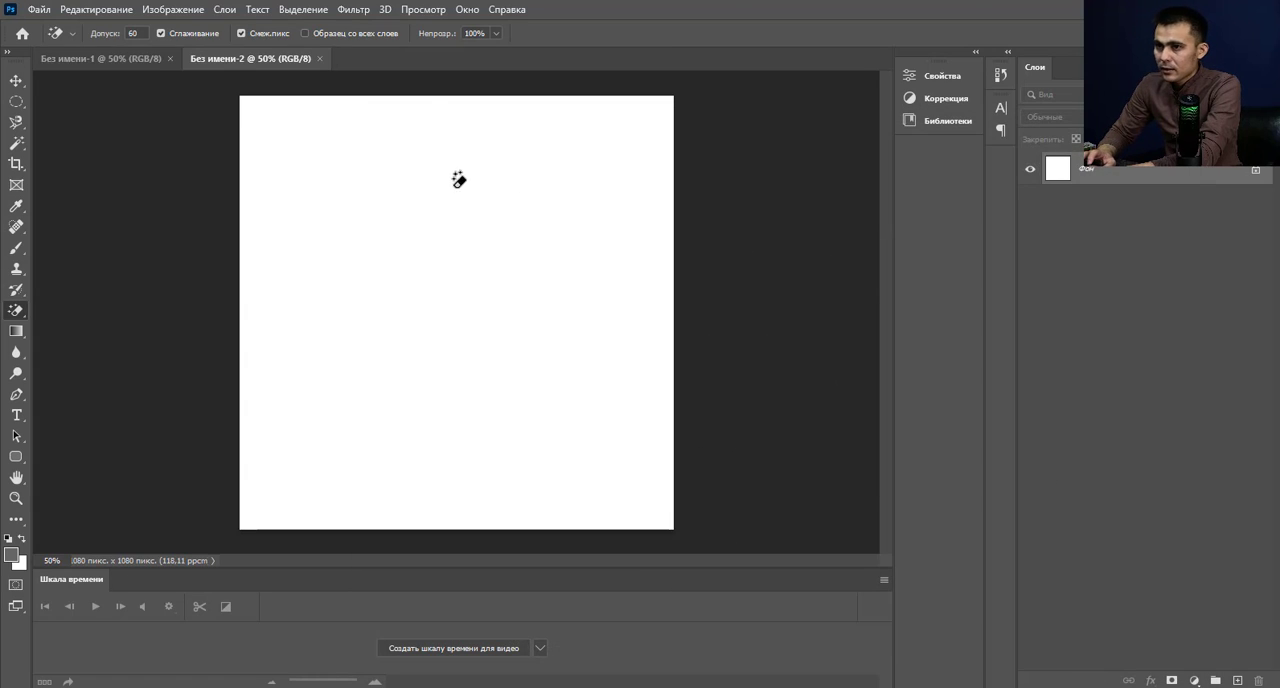
pyautogui.click(170, 58)
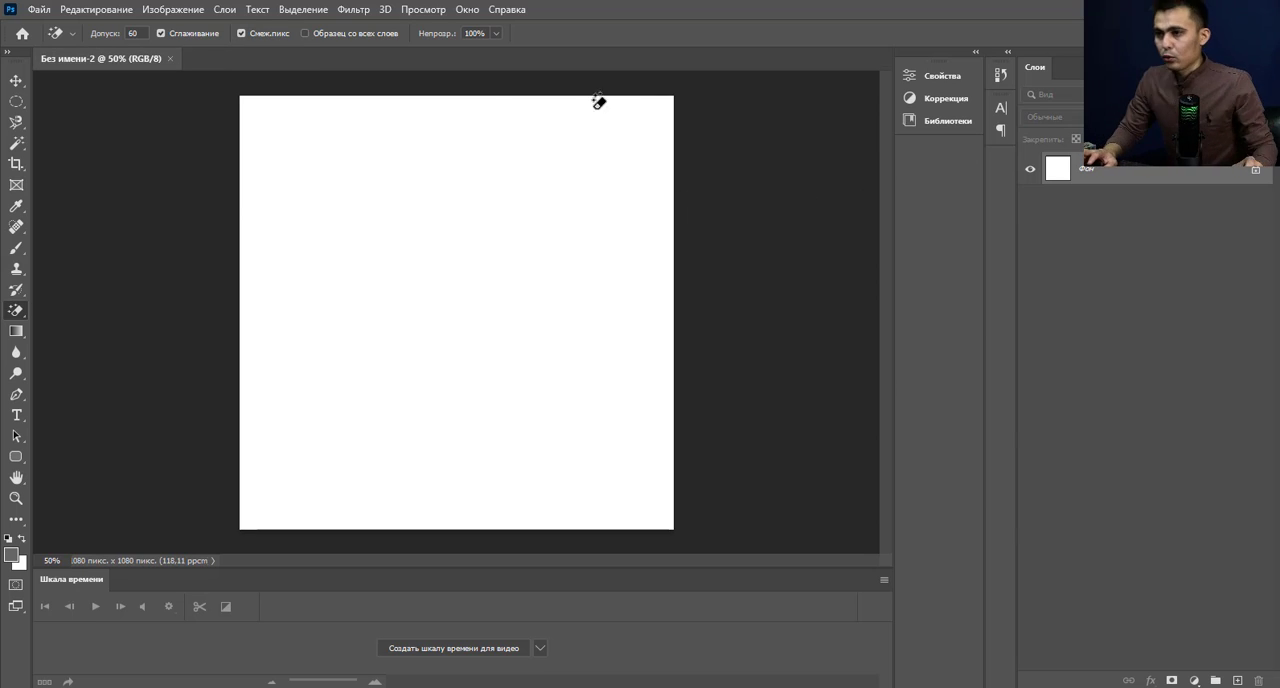
pyautogui.click(40, 10)
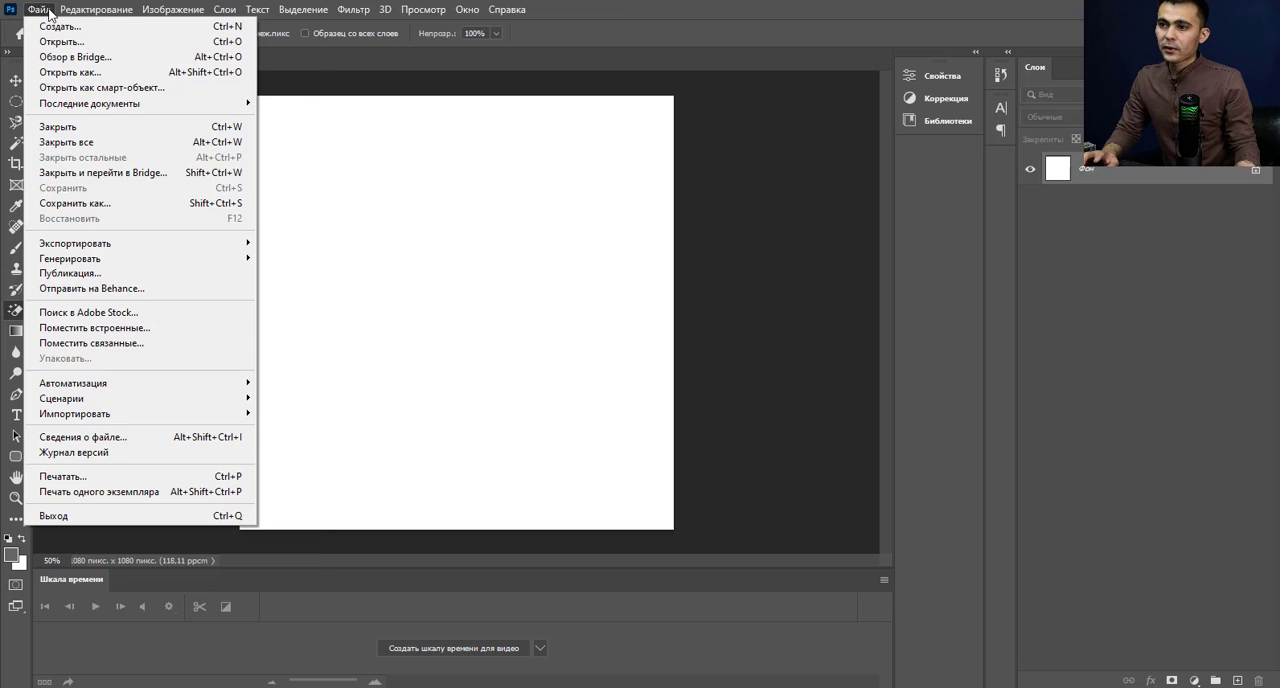
pyautogui.click(810, 228)
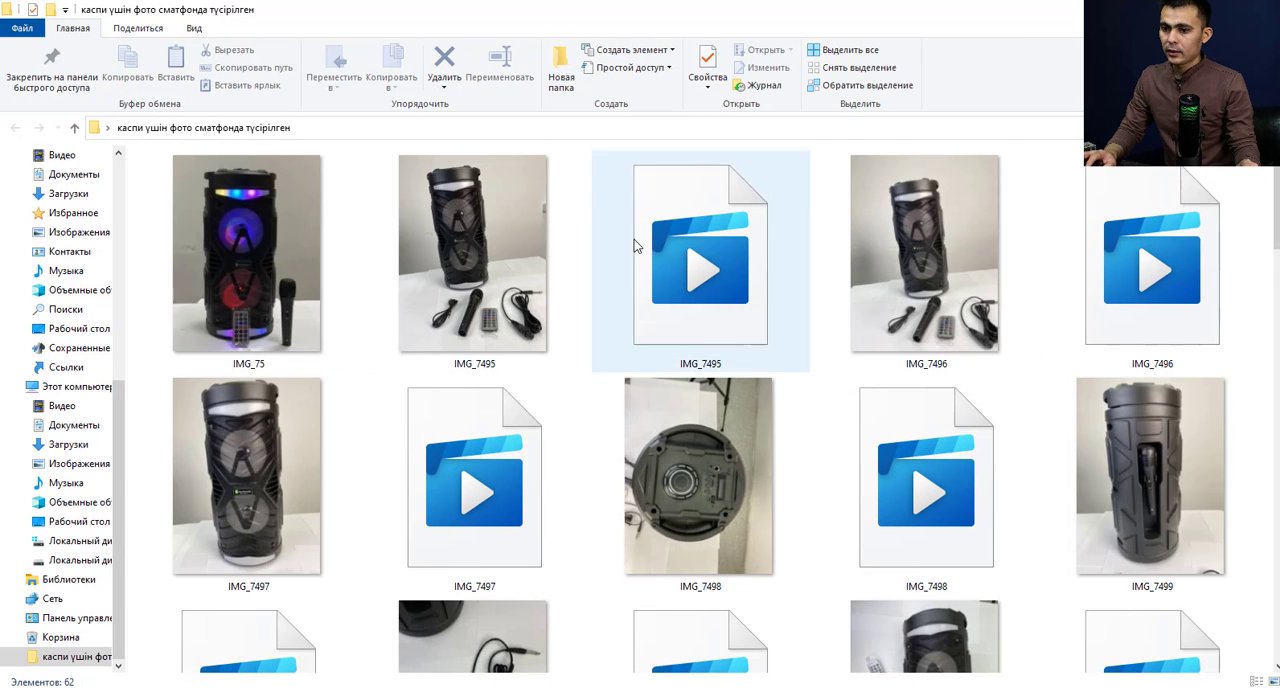
# Open the speaker photo IMG_75 from the smartphone photo folder as its own Photoshop document, leaving its colours unmanaged.
pyautogui.scroll(-10, 633, 246)
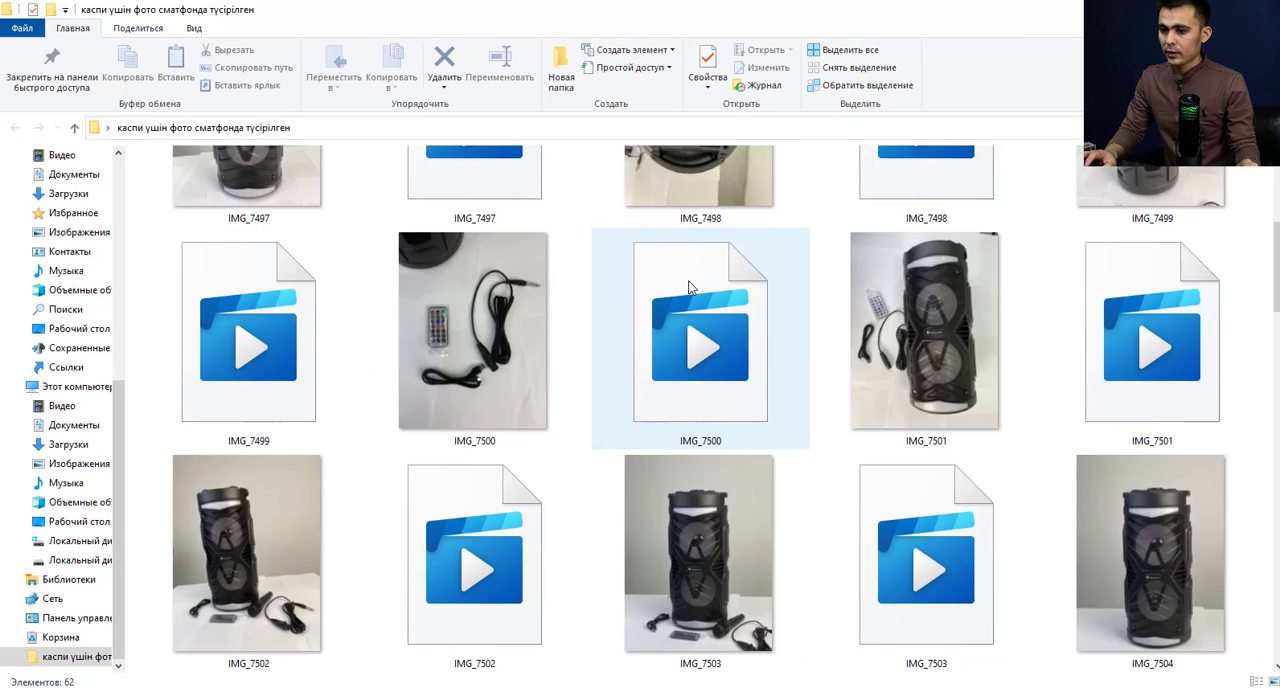
pyautogui.scroll(-4, 1100, 377)
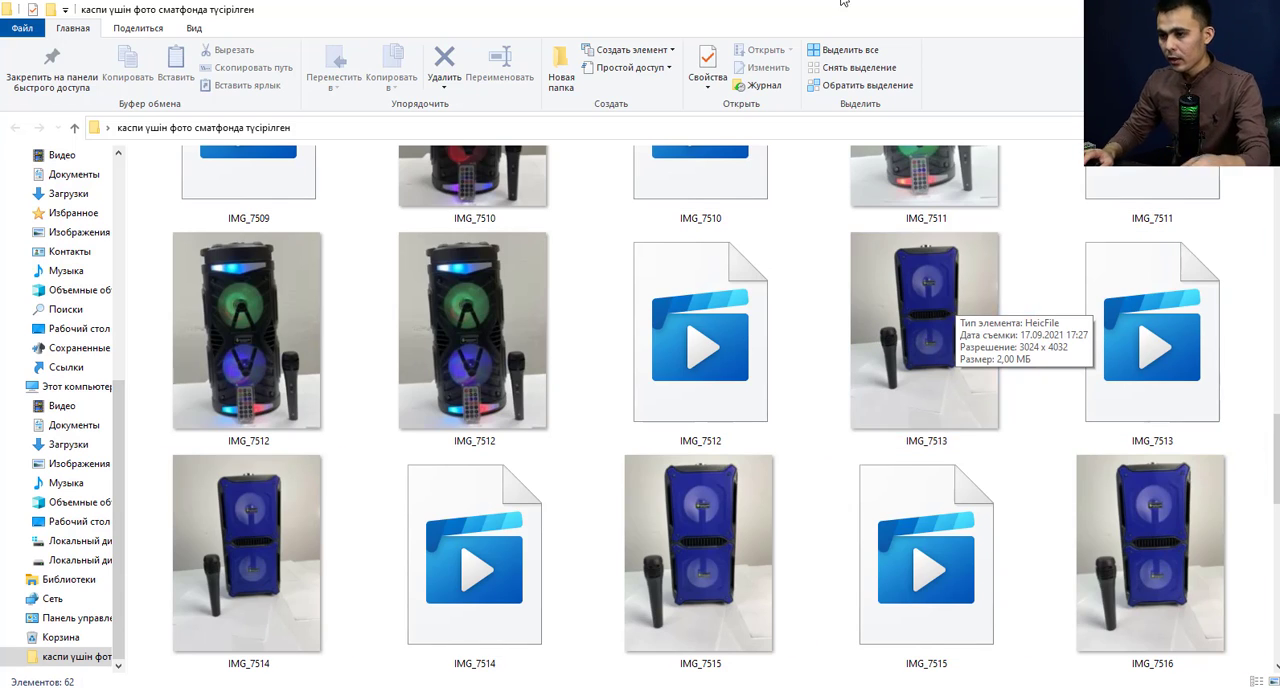
pyautogui.scroll(12, 784, 210)
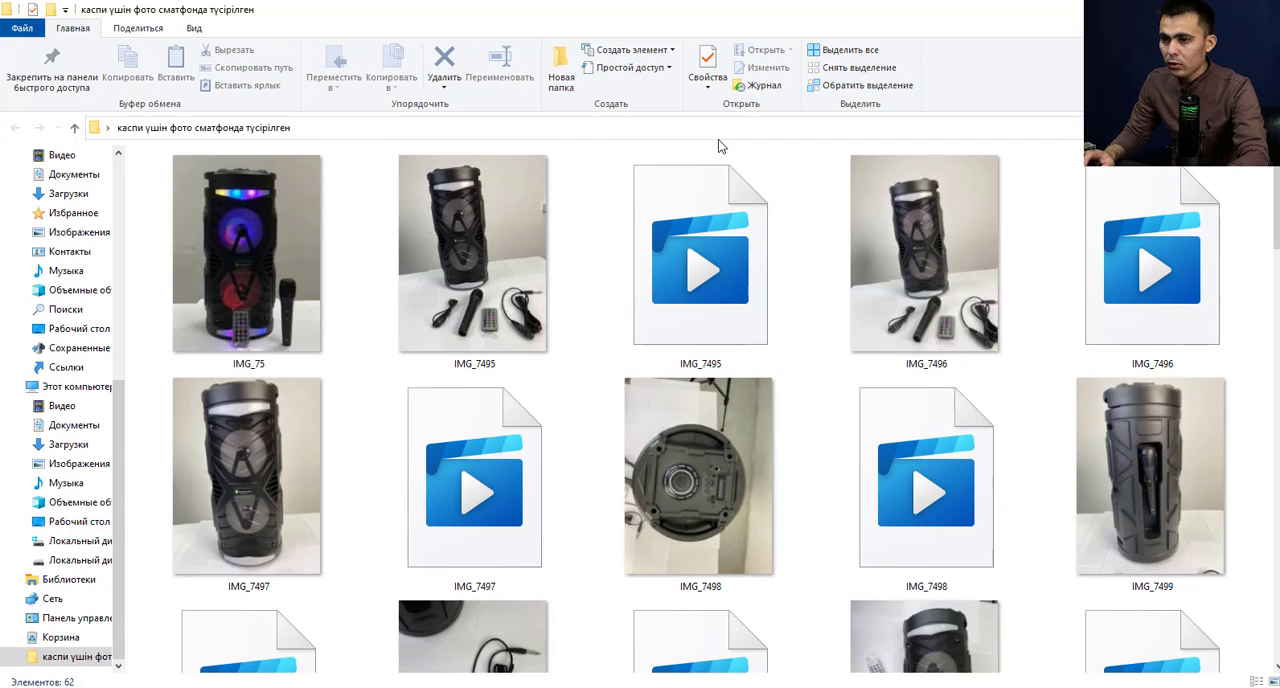
pyautogui.click(267, 244)
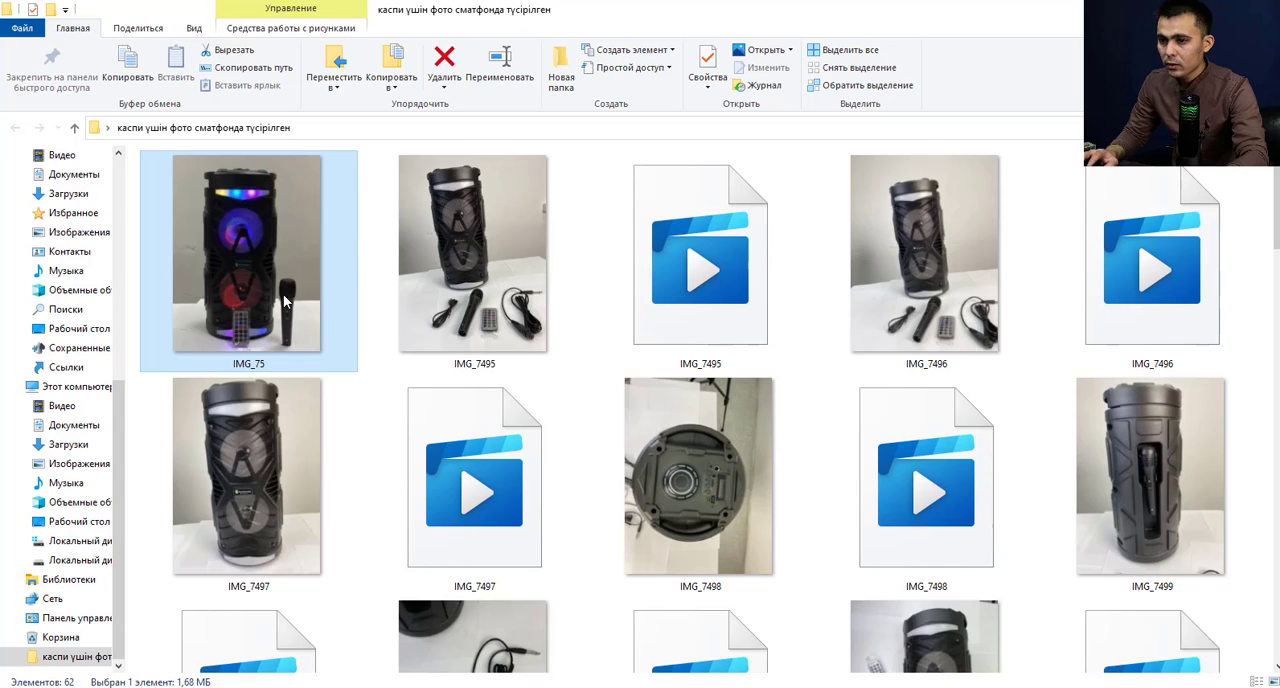
pyautogui.scroll(-5, 300, 300)
pyautogui.scroll(5, 300, 300)
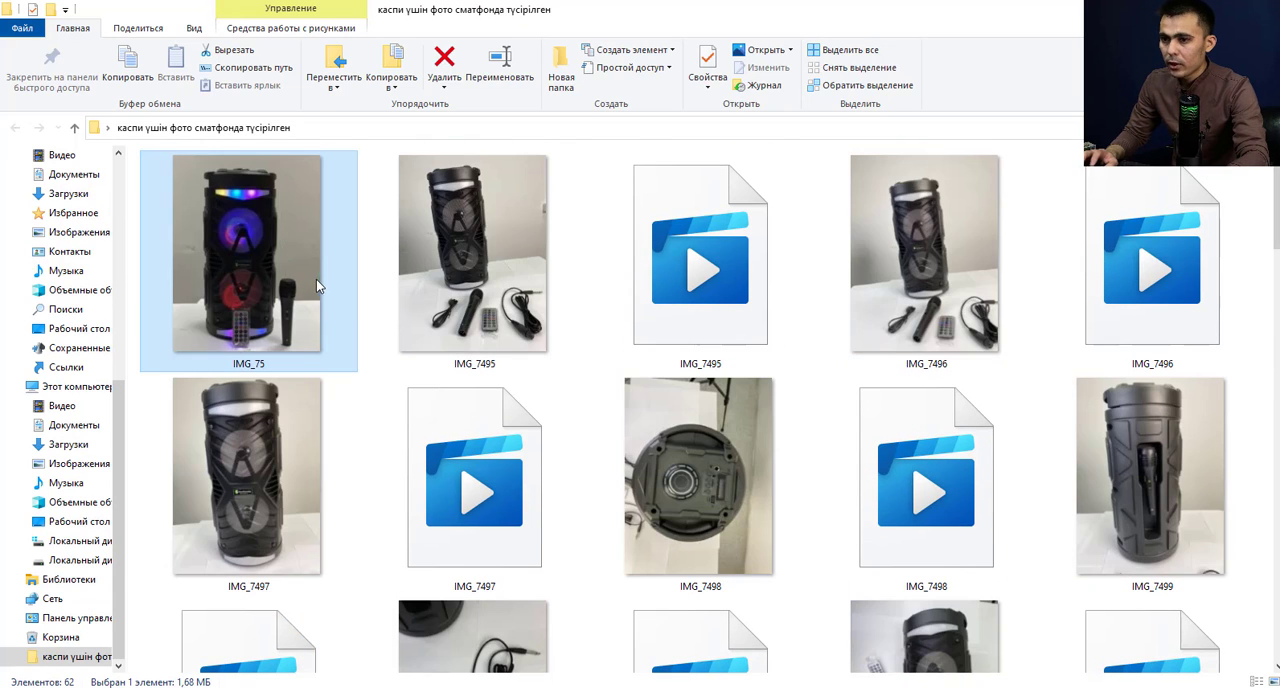
pyautogui.moveTo(265, 265); pyautogui.dragTo(664, 50)
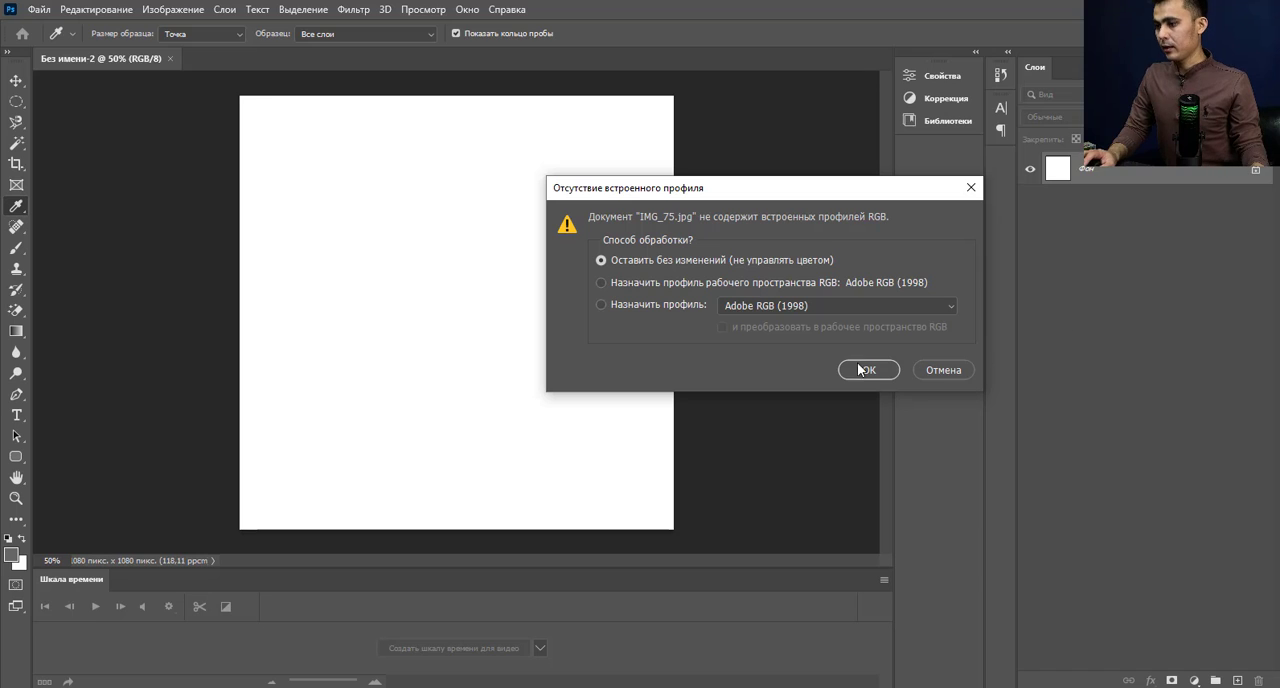
pyautogui.click(868, 370)
# Examine the speaker photo up close, including the speaker edges, the remote control, the microphone and the background.
pyautogui.press('e')
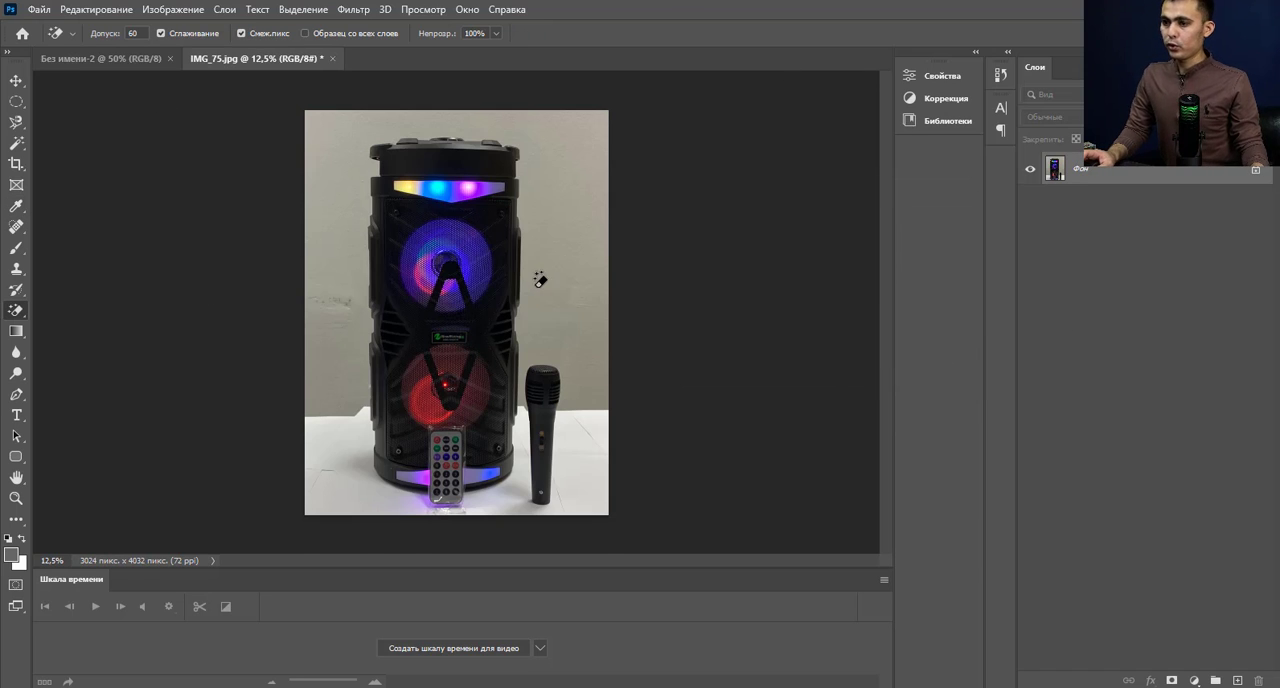
pyautogui.scroll(1, 555, 290)
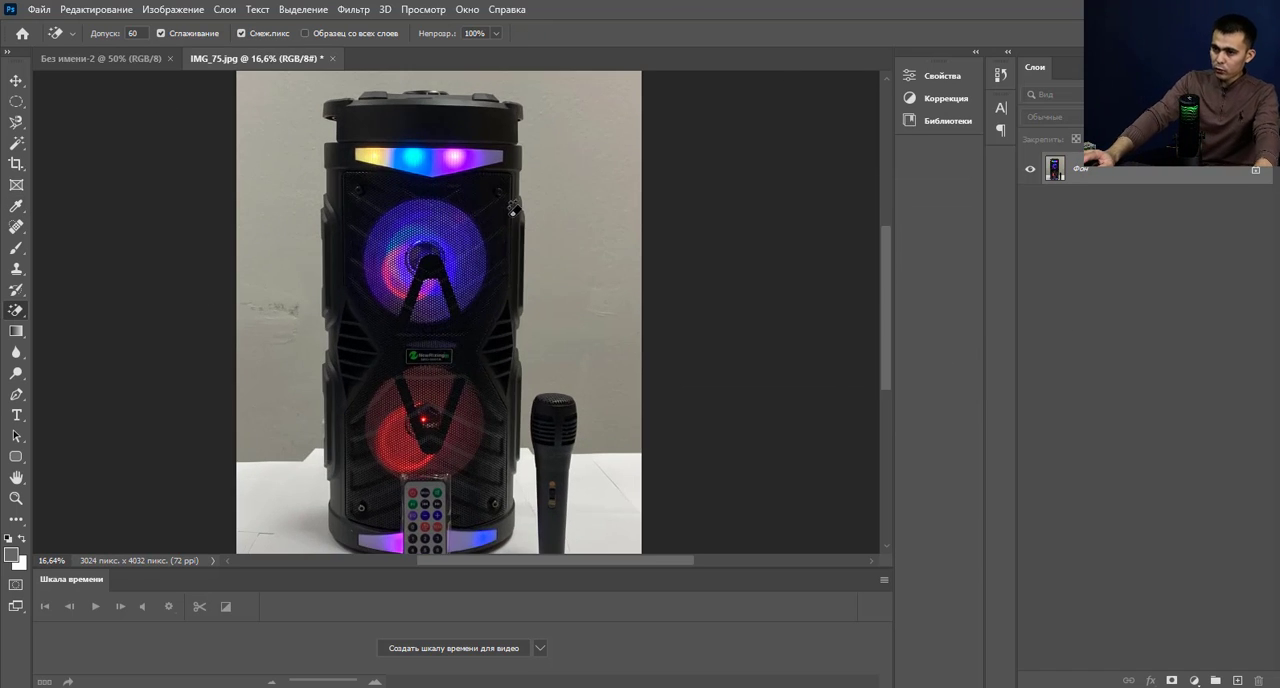
pyautogui.scroll(2, 560, 352)
pyautogui.scroll(-1, 560, 352)
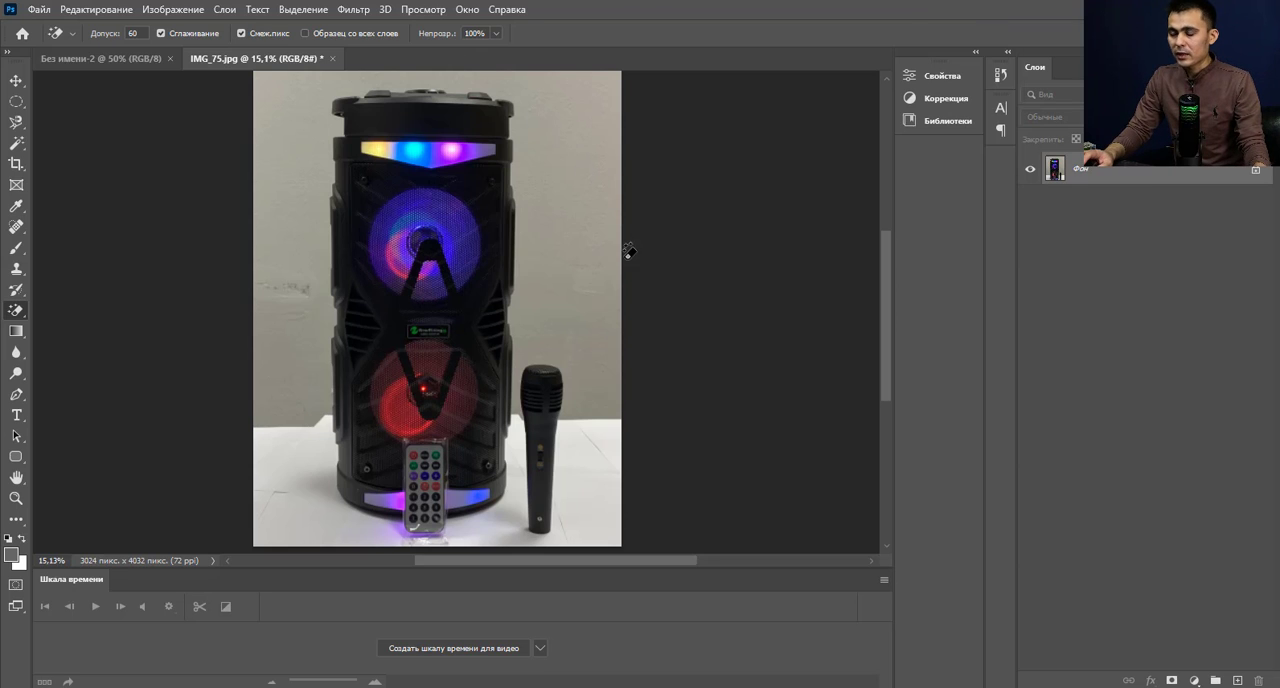
pyautogui.scroll(5, 420, 492)
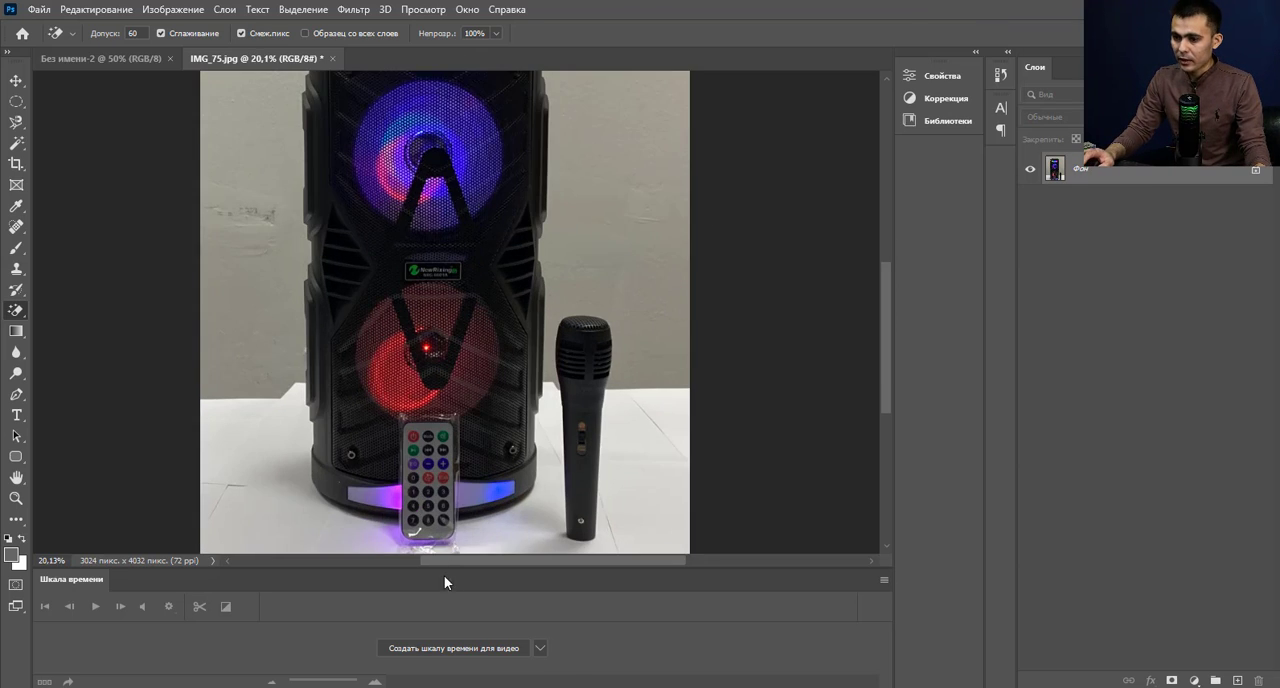
pyautogui.scroll(3, 481, 518)
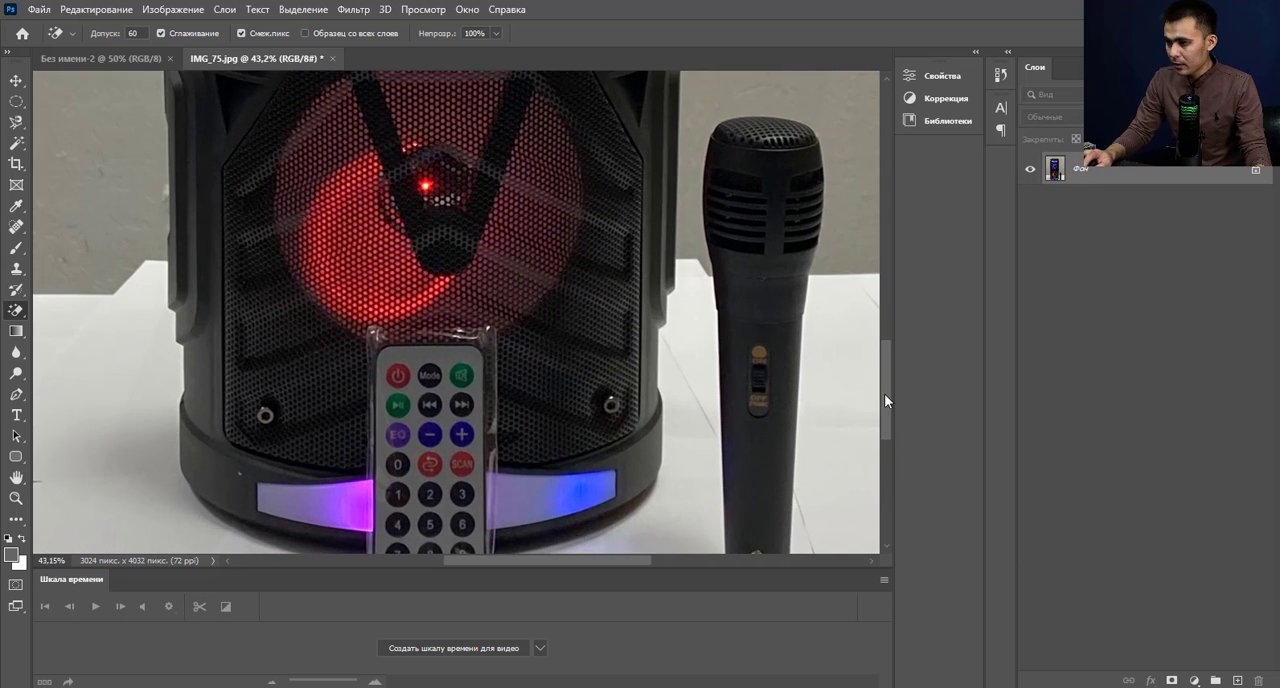
pyautogui.click(884, 393)
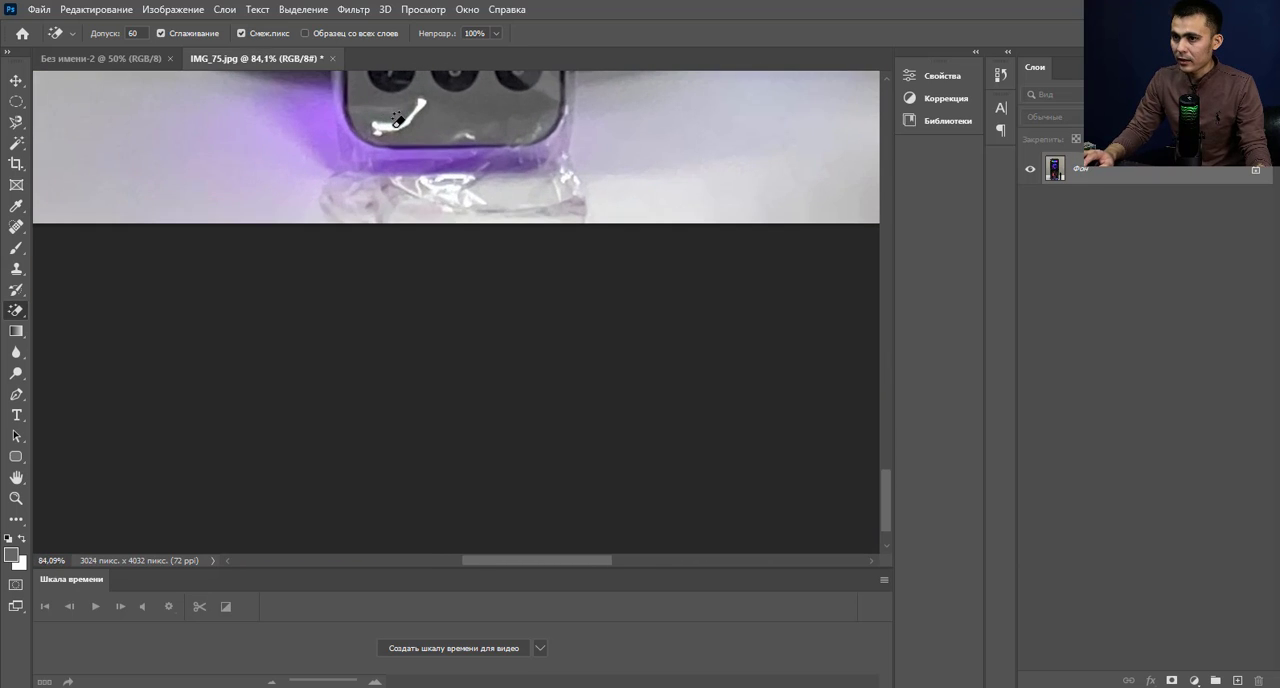
pyautogui.scroll(-4, 415, 128)
pyautogui.scroll(-2, 402, 124)
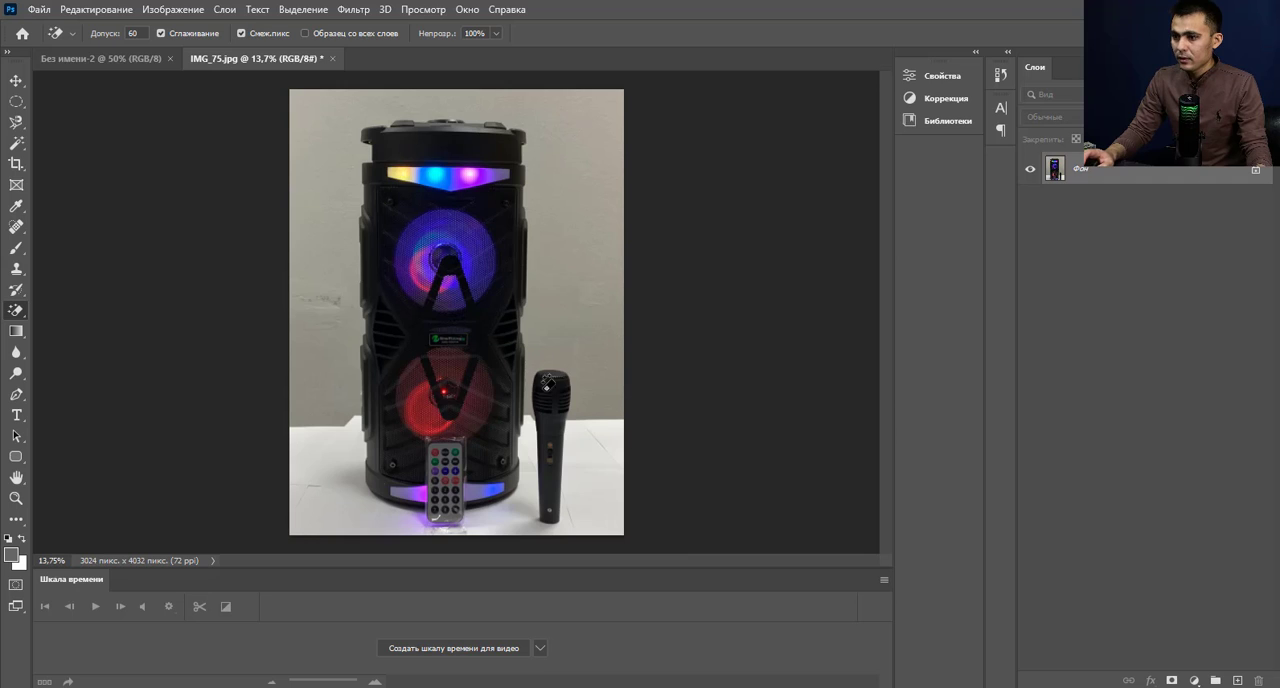
pyautogui.scroll(1, 548, 380)
pyautogui.scroll(-1, 420, 317)
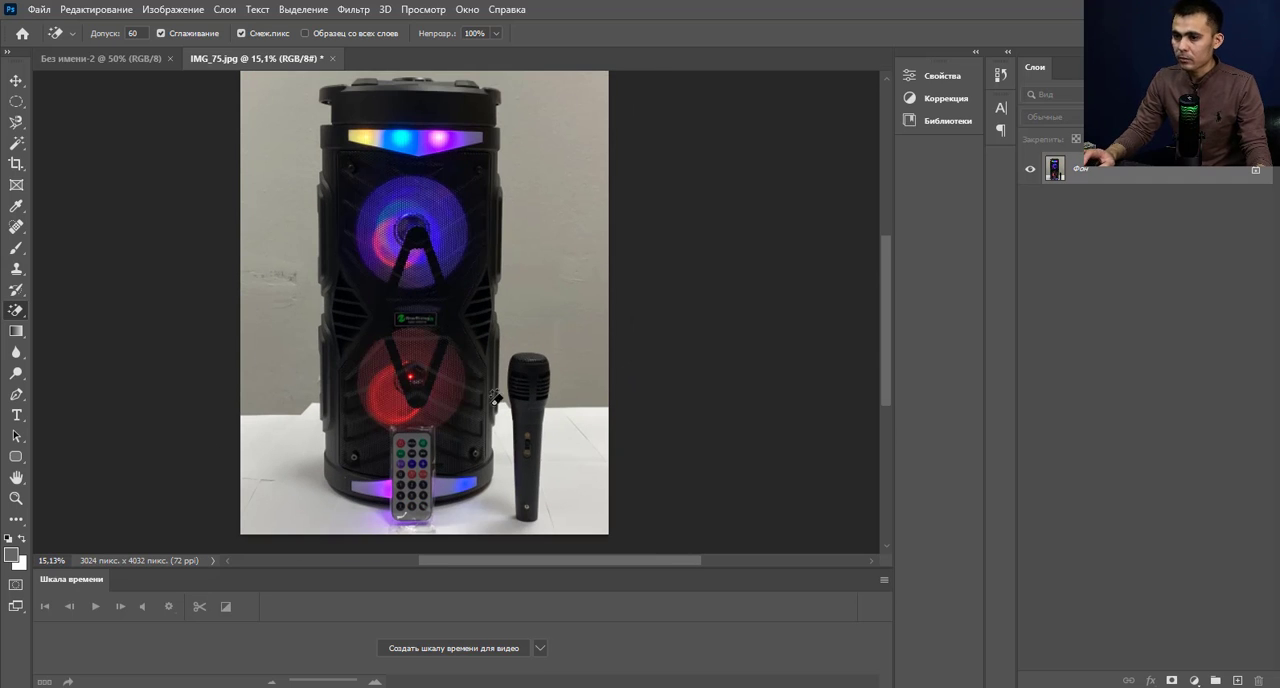
pyautogui.scroll(1, 436, 307)
pyautogui.scroll(-2, 436, 307)
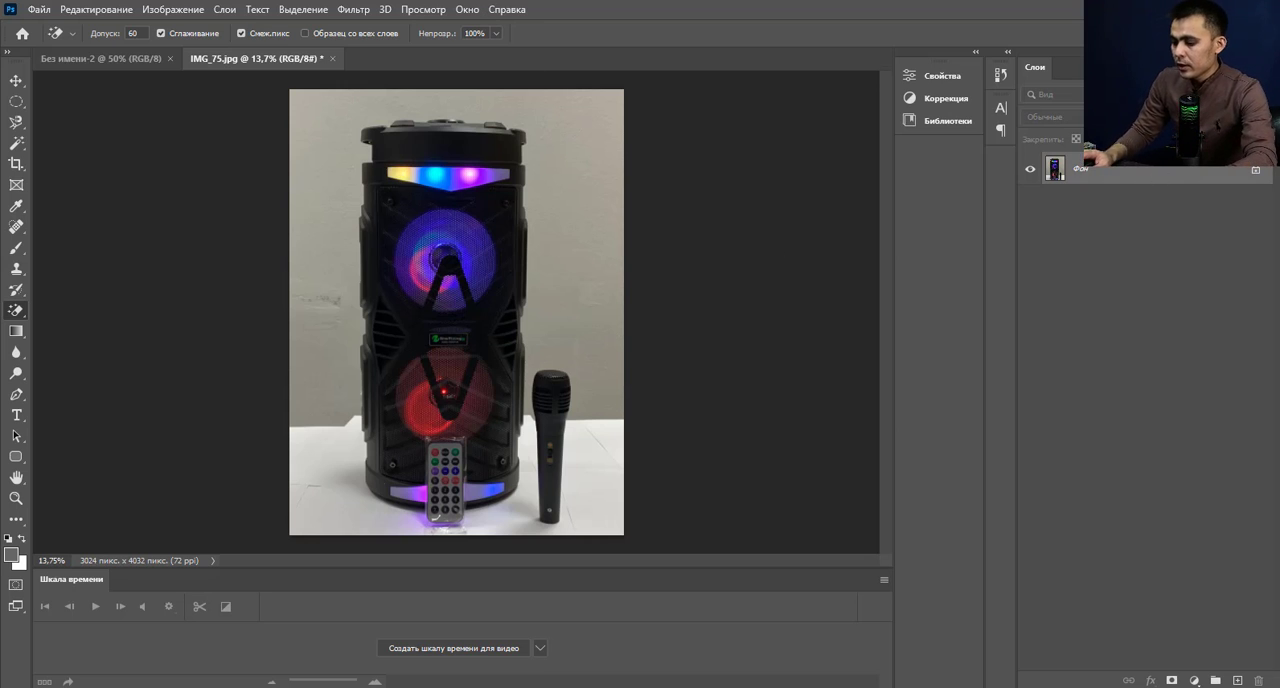
# Duplicate the Фон layer and add a Brightness/Contrast adjustment layer above the copy.
pyautogui.hotkey('ctrl', 'j')
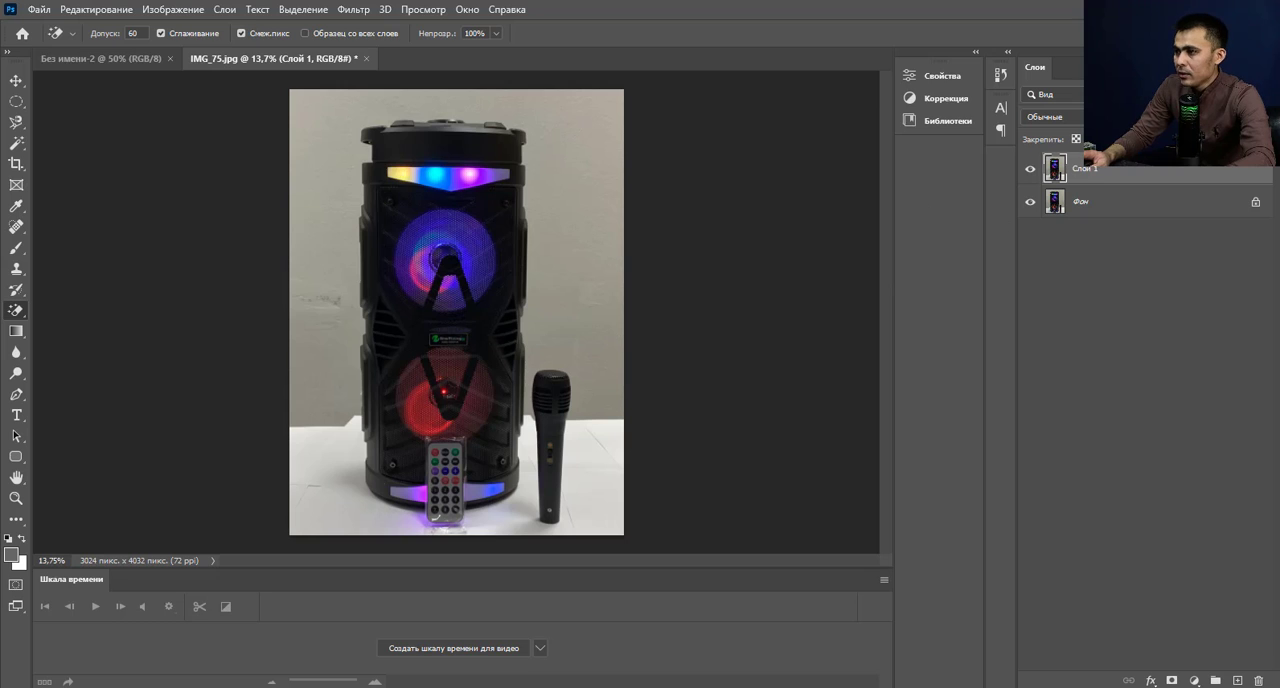
pyautogui.click(1194, 681)
pyautogui.click(1195, 682)
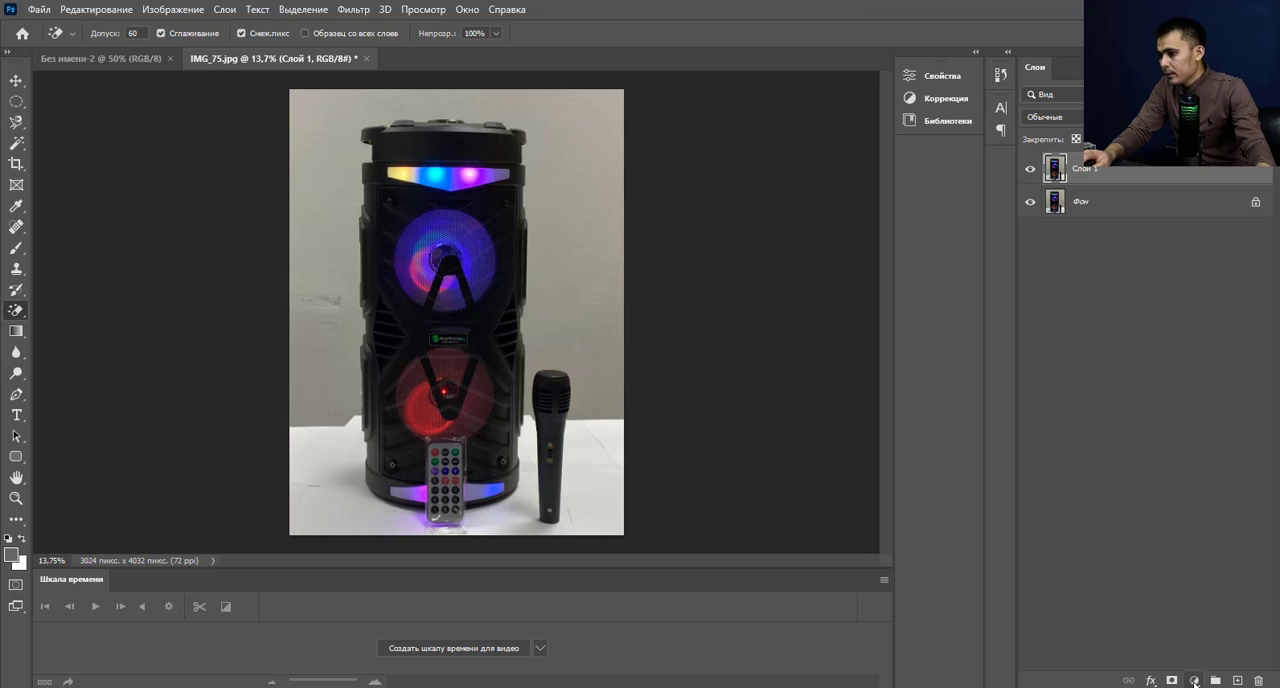
pyautogui.click(1195, 682)
pyautogui.click(1195, 682)
pyautogui.click(1195, 682)
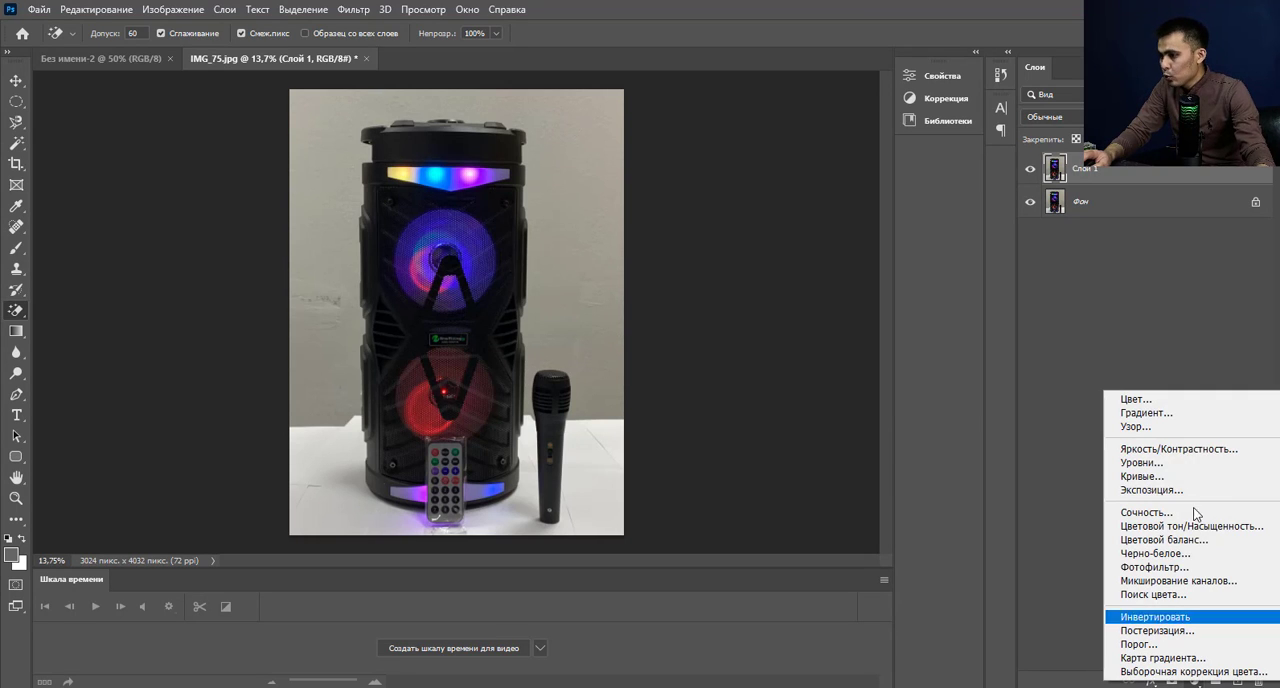
pyautogui.click(1208, 451)
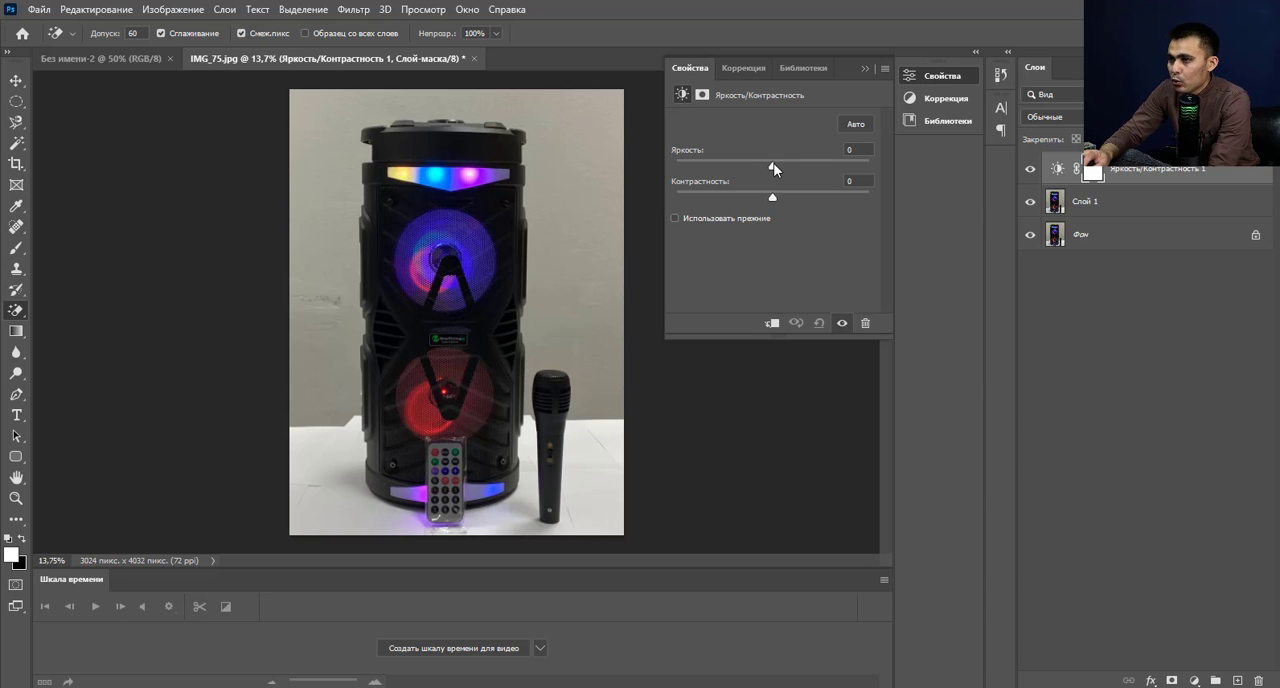
# Set the adjustment layer's brightness to 84 and contrast to 56, and collapse its properties.
pyautogui.moveTo(772, 166); pyautogui.dragTo(887, 170)
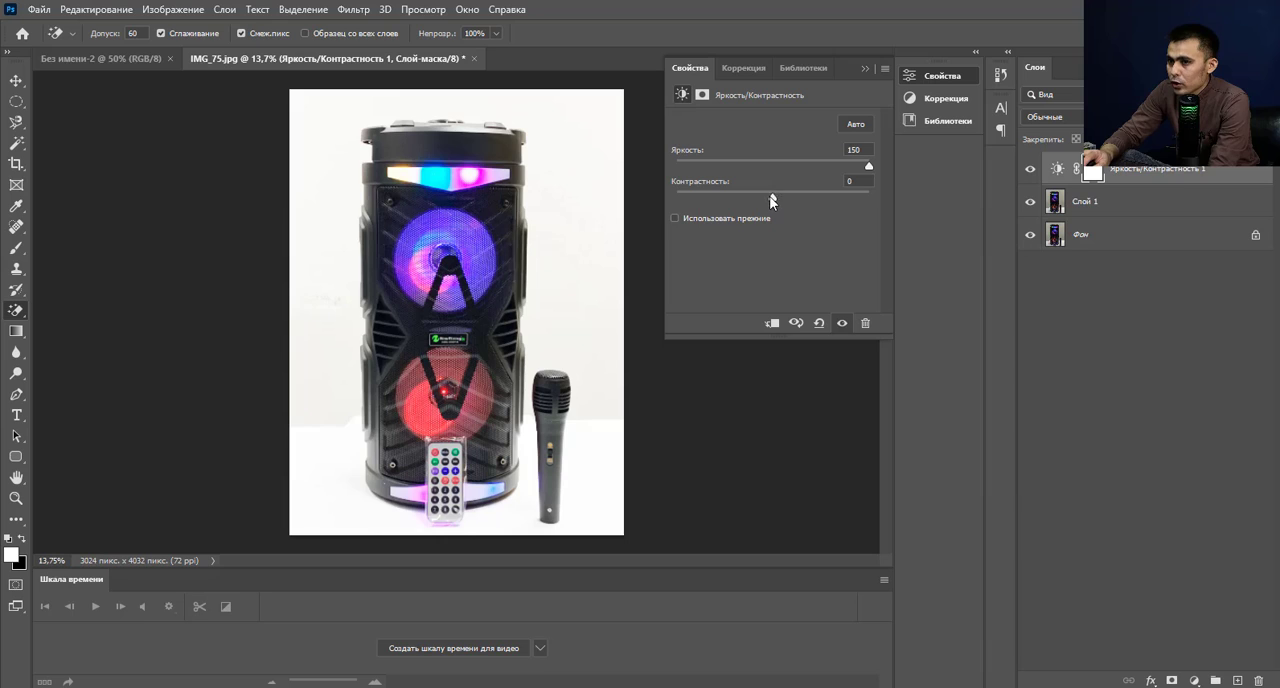
pyautogui.moveTo(770, 196); pyautogui.dragTo(958, 198)
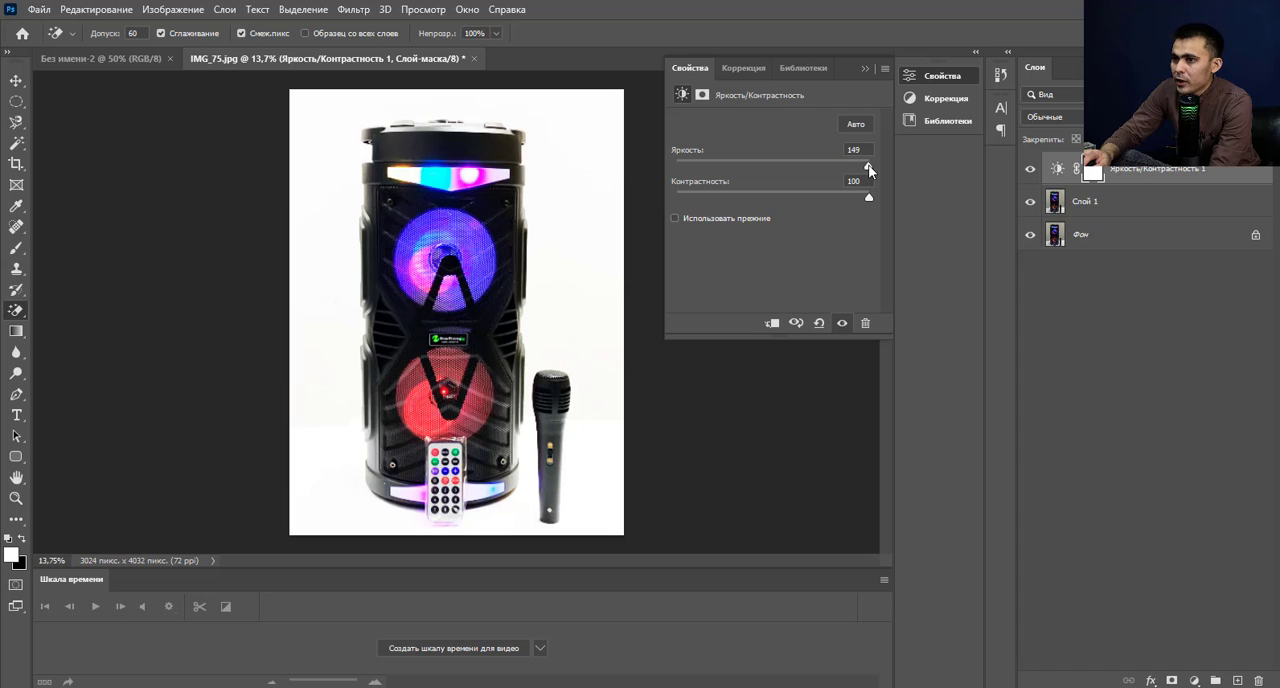
pyautogui.moveTo(868, 167); pyautogui.dragTo(826, 166)
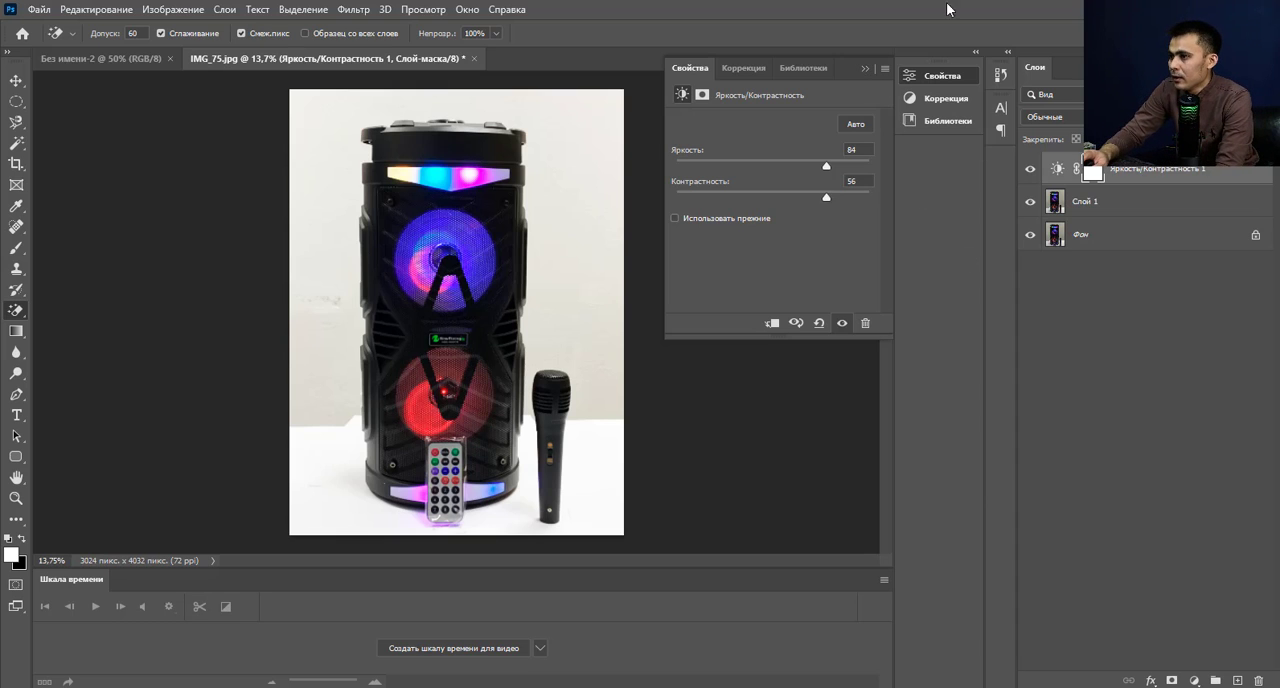
pyautogui.click(864, 69)
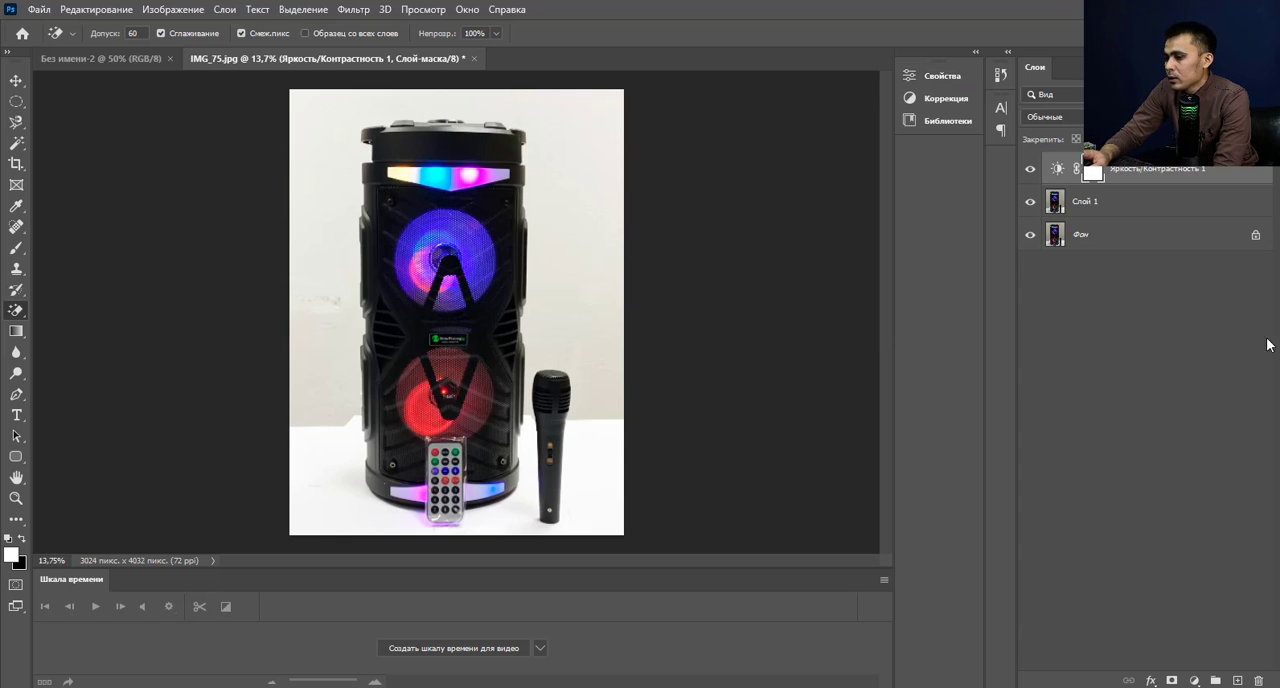
# Hide the Фон layer, make Слой 1 the active layer and choose the Magic Eraser tool.
pyautogui.rightClick(17, 311)
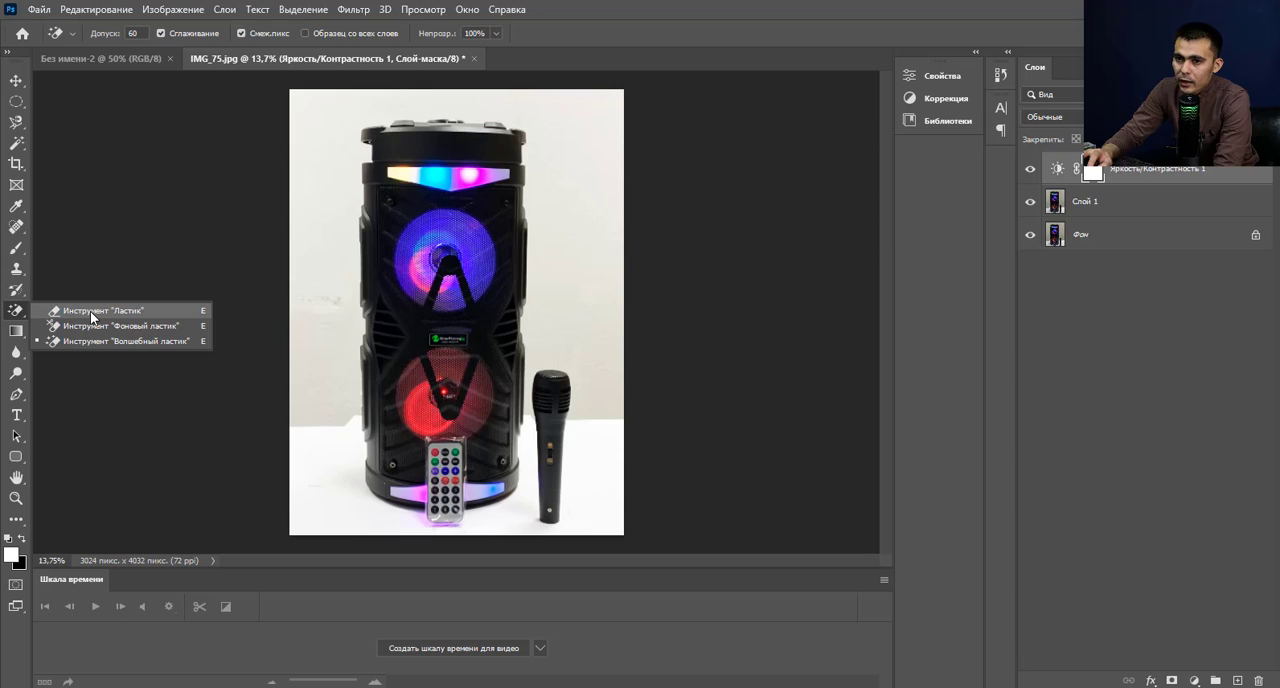
pyautogui.click(180, 344)
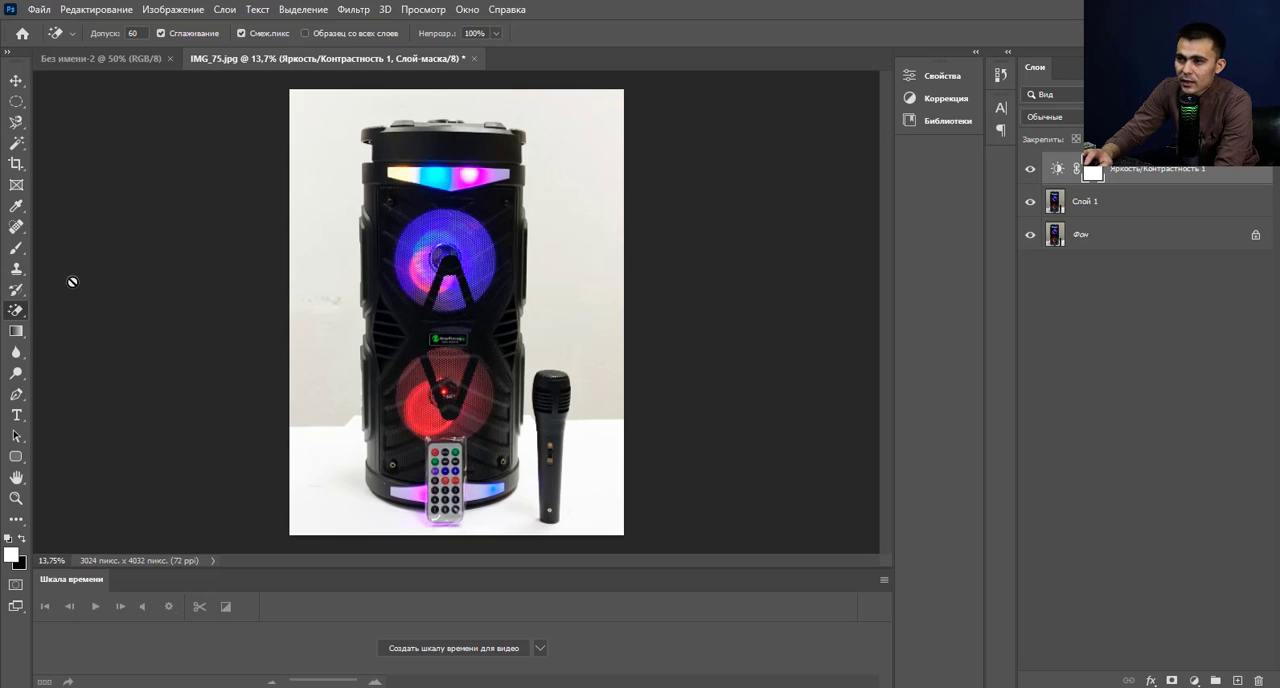
pyautogui.click(1136, 210)
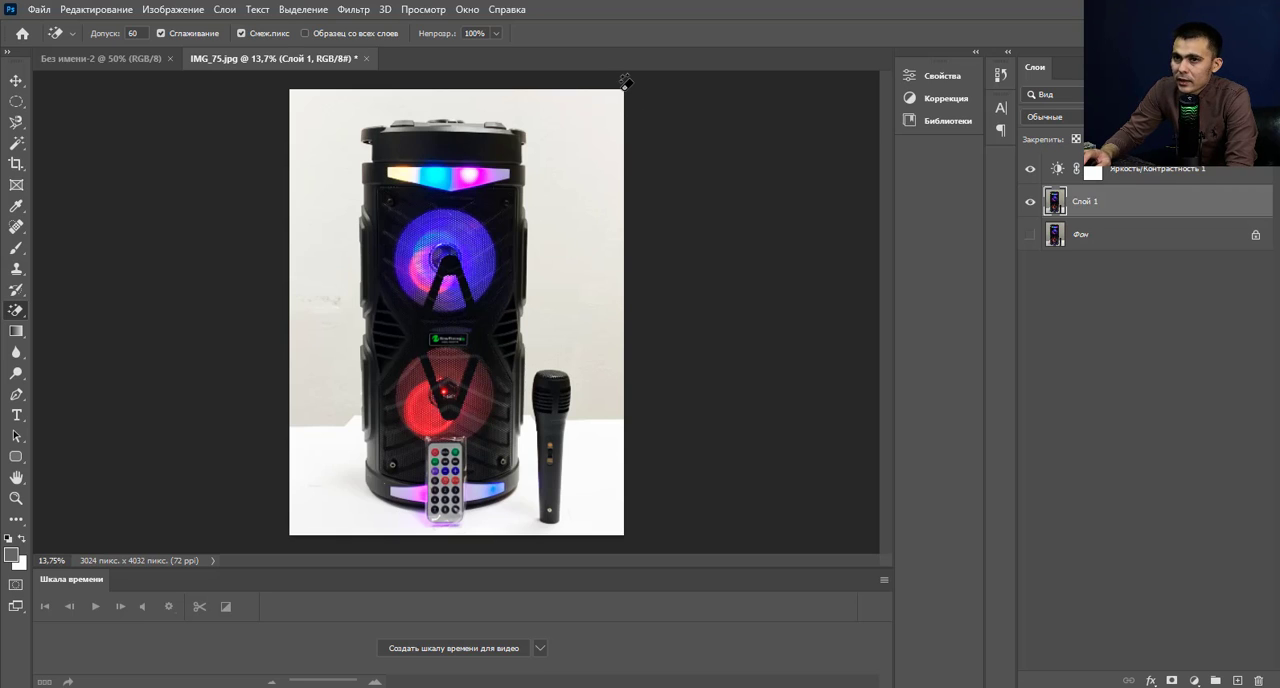
pyautogui.rightClick(25, 312)
pyautogui.click(57, 340)
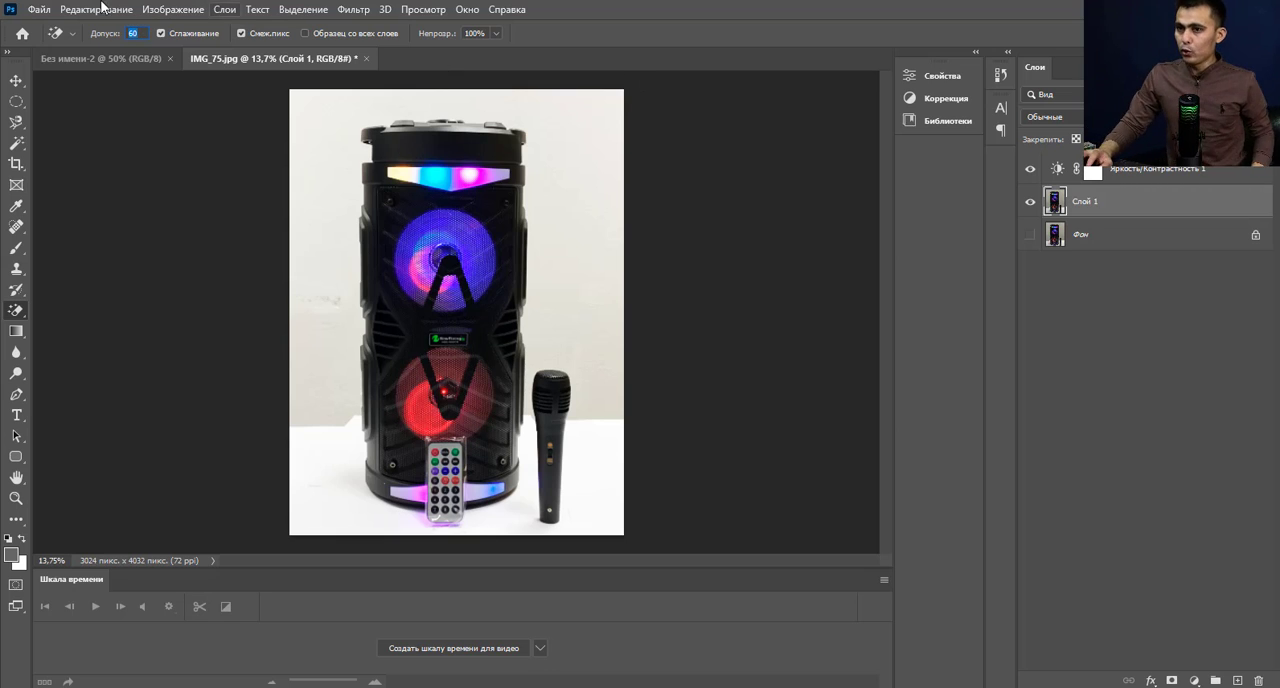
# Try erasing the background of Слой 1 with a Magic Eraser tolerance of 100, check the speaker's top edge, and undo the erasure.
pyautogui.click(133, 34)
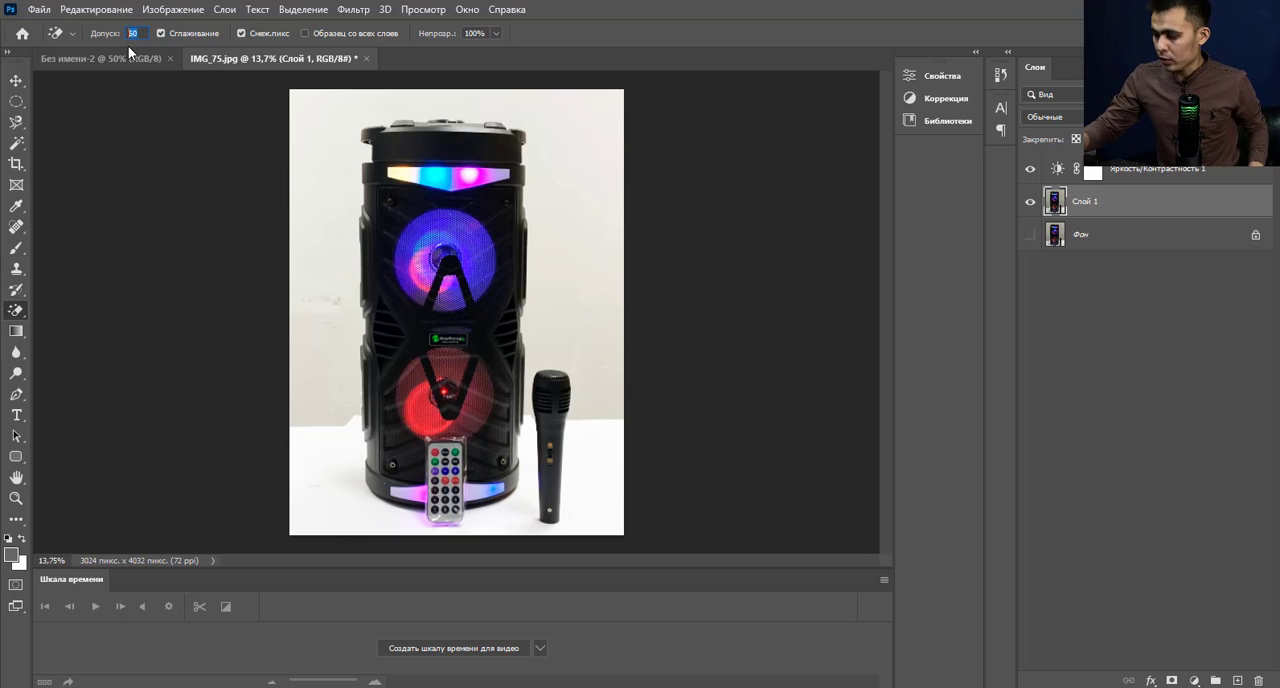
pyautogui.write('100')
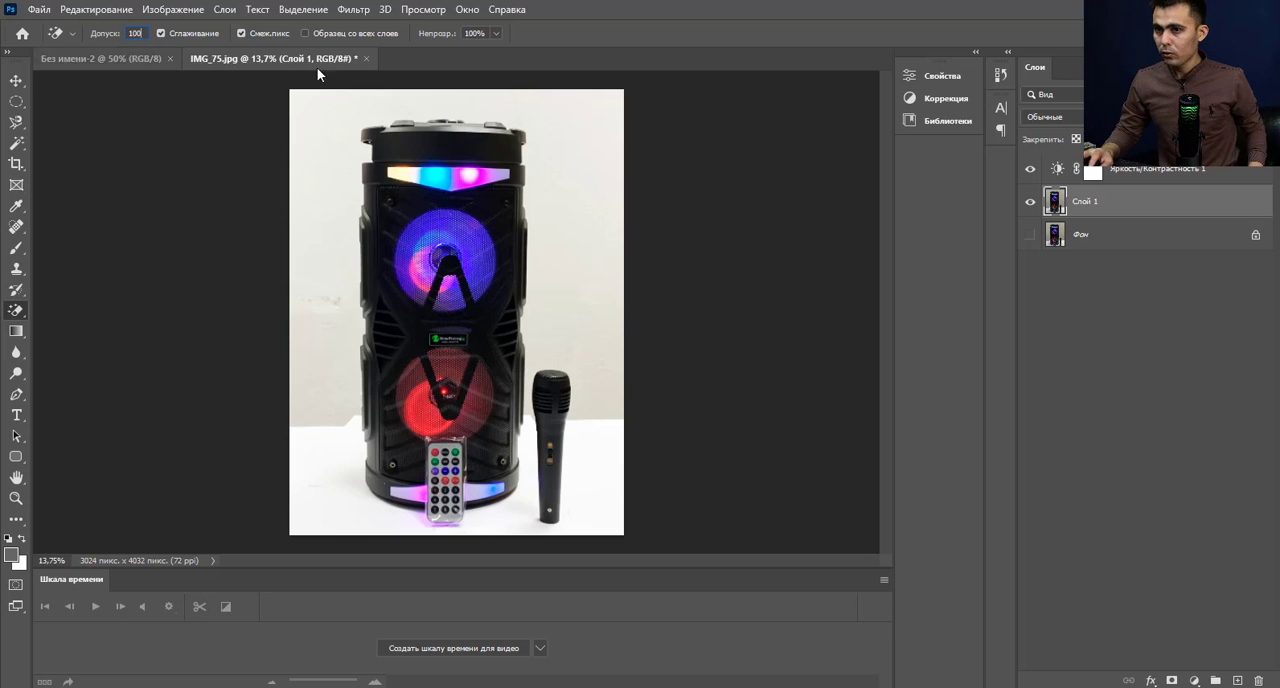
pyautogui.click(587, 95)
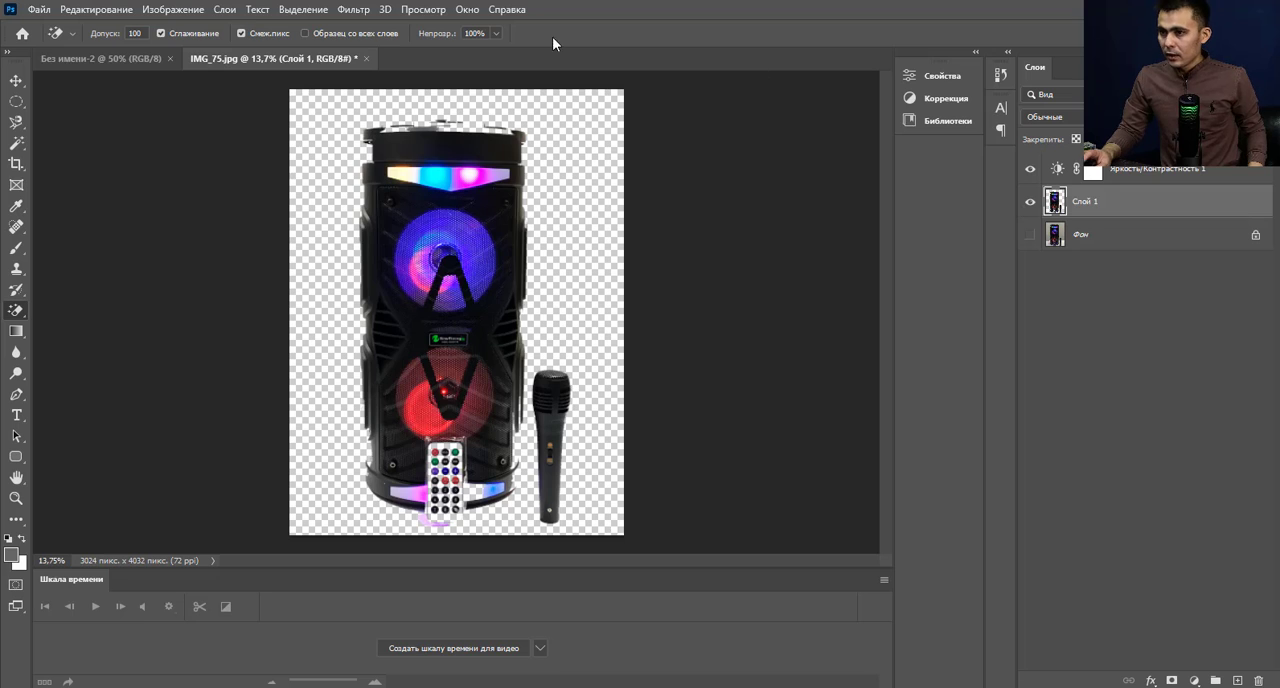
pyautogui.scroll(5, 457, 105)
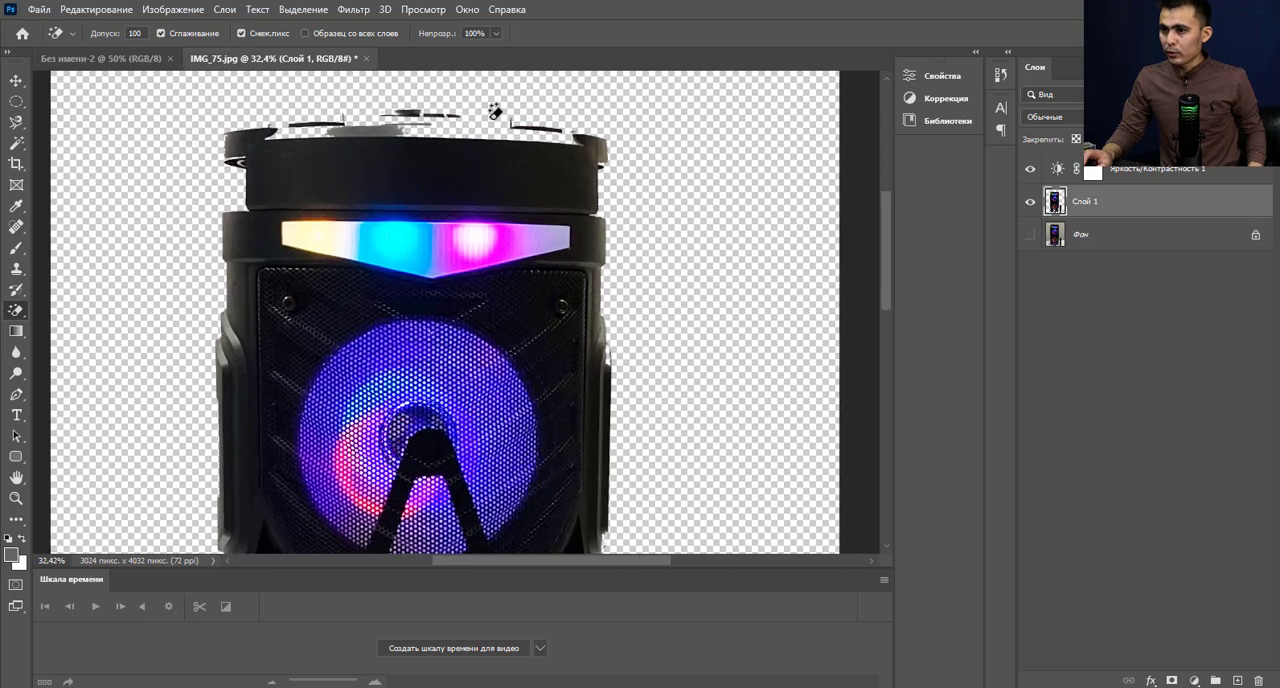
pyautogui.scroll(-6, 494, 112)
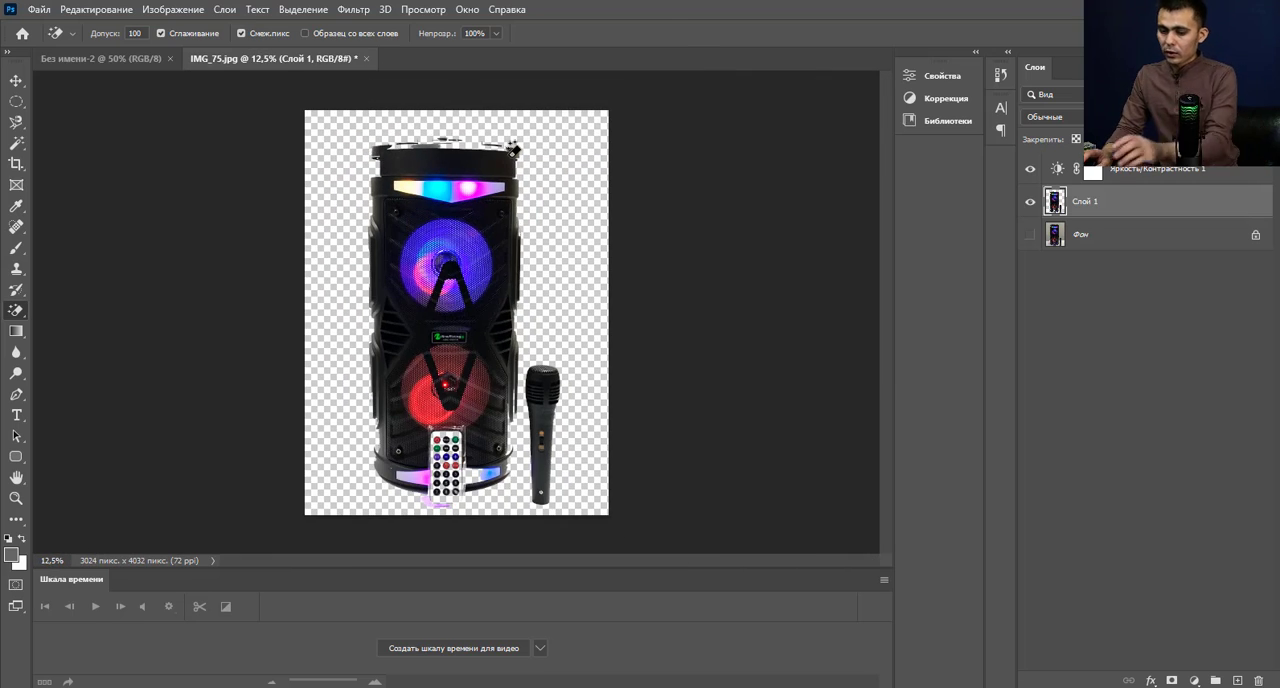
pyautogui.hotkey('ctrl', 'z')
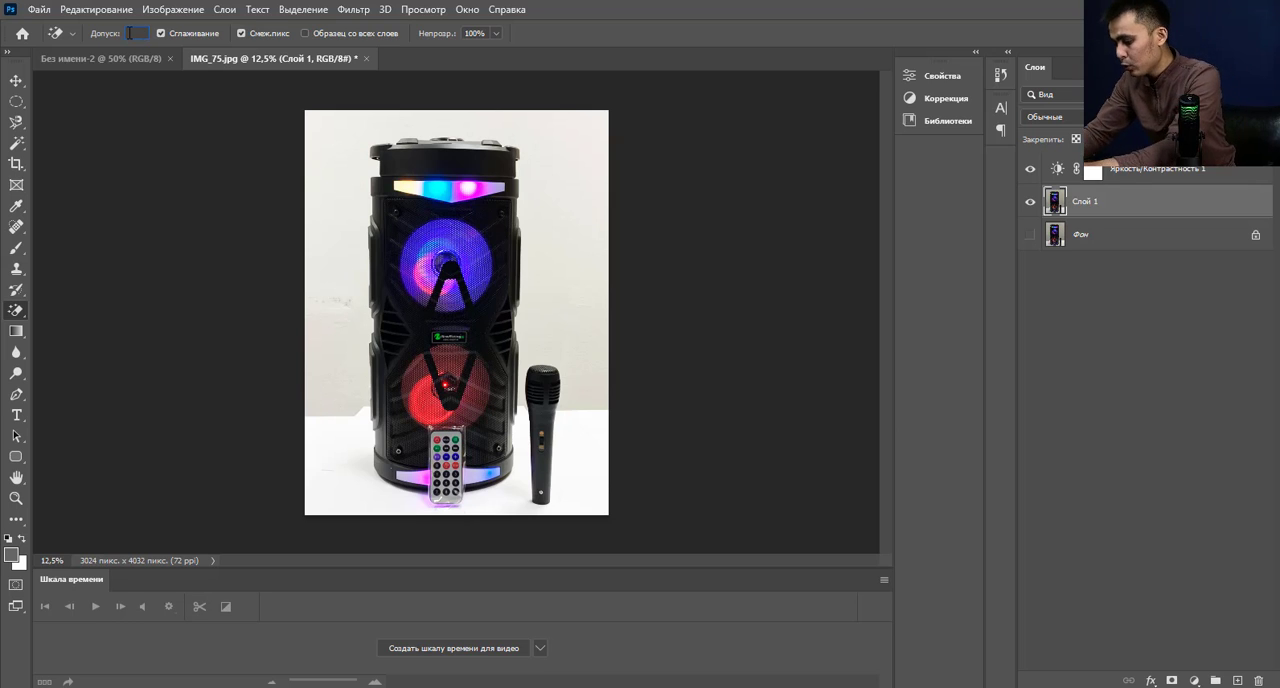
# Try erasing the wall behind the speaker with the tolerance at 40, inspect the top knob closely, and undo the erasure.
pyautogui.write('40')
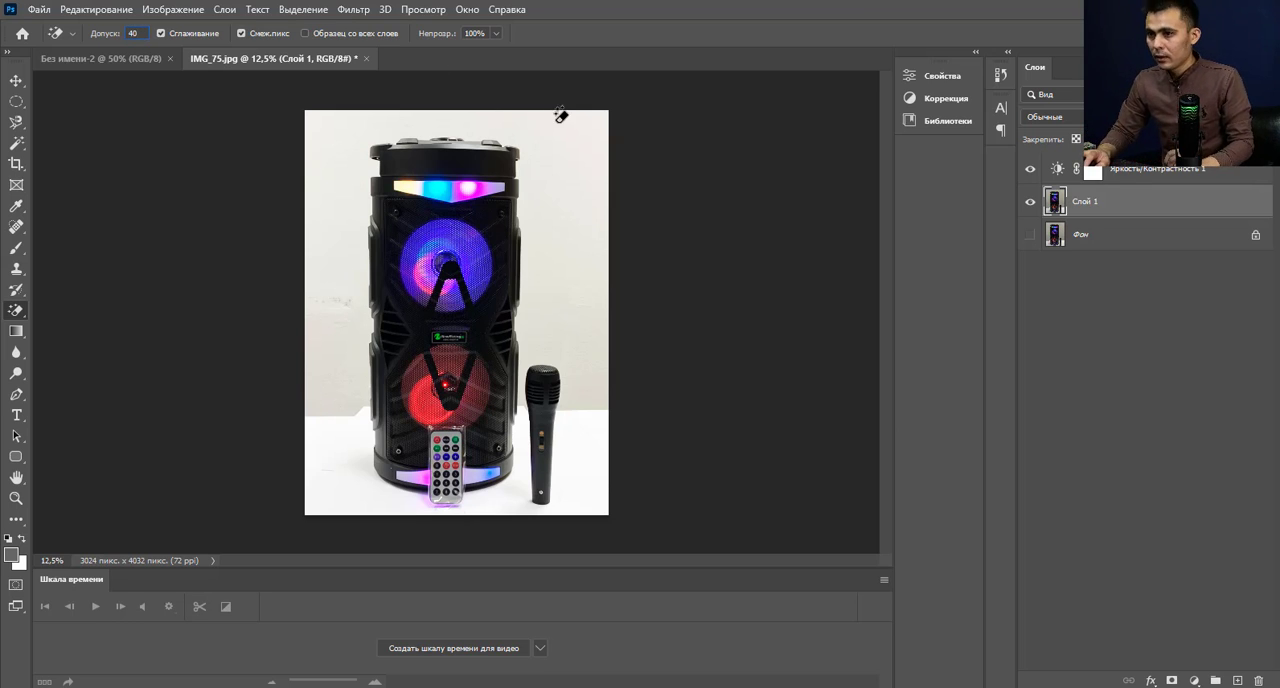
pyautogui.click(582, 132)
pyautogui.scroll(8, 329, 86)
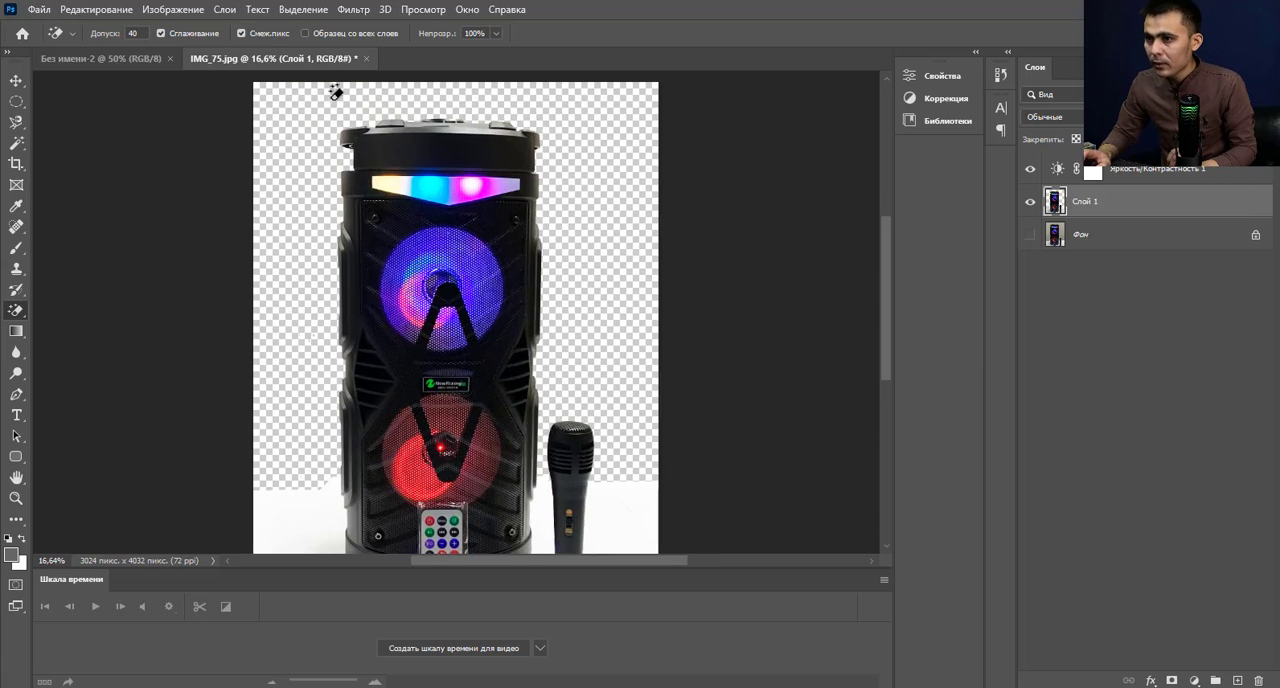
pyautogui.scroll(5, 575, 116)
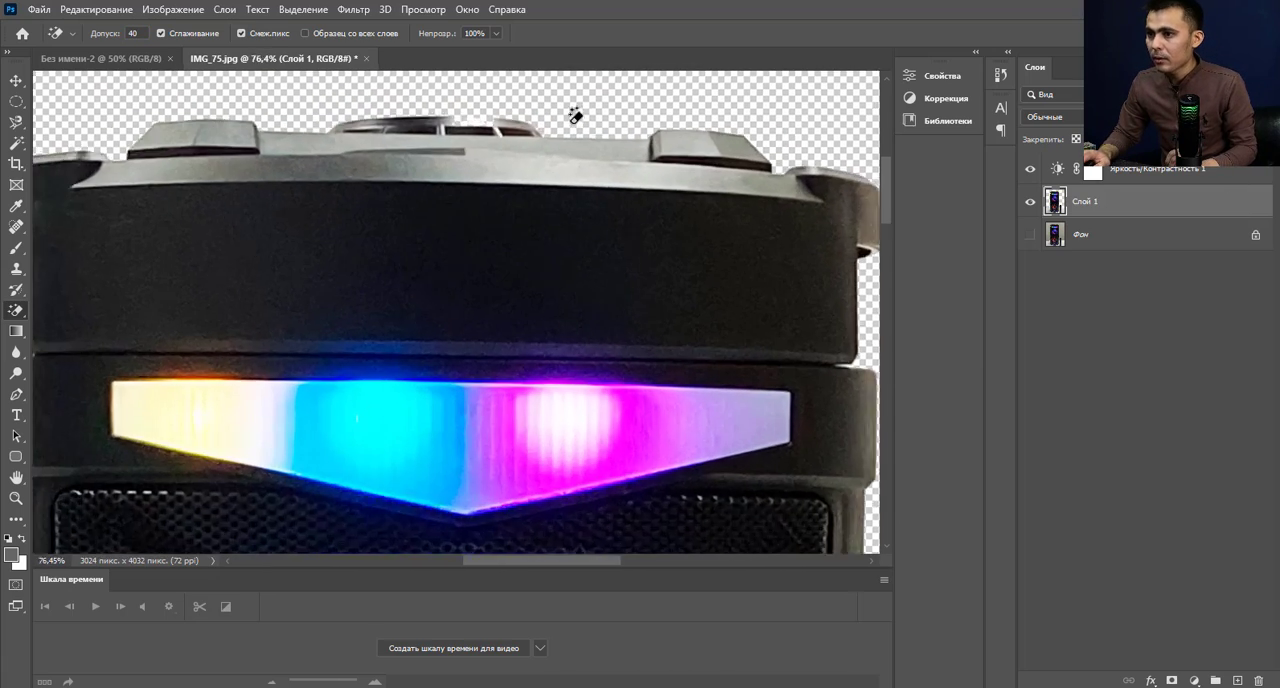
pyautogui.scroll(-1, 513, 108)
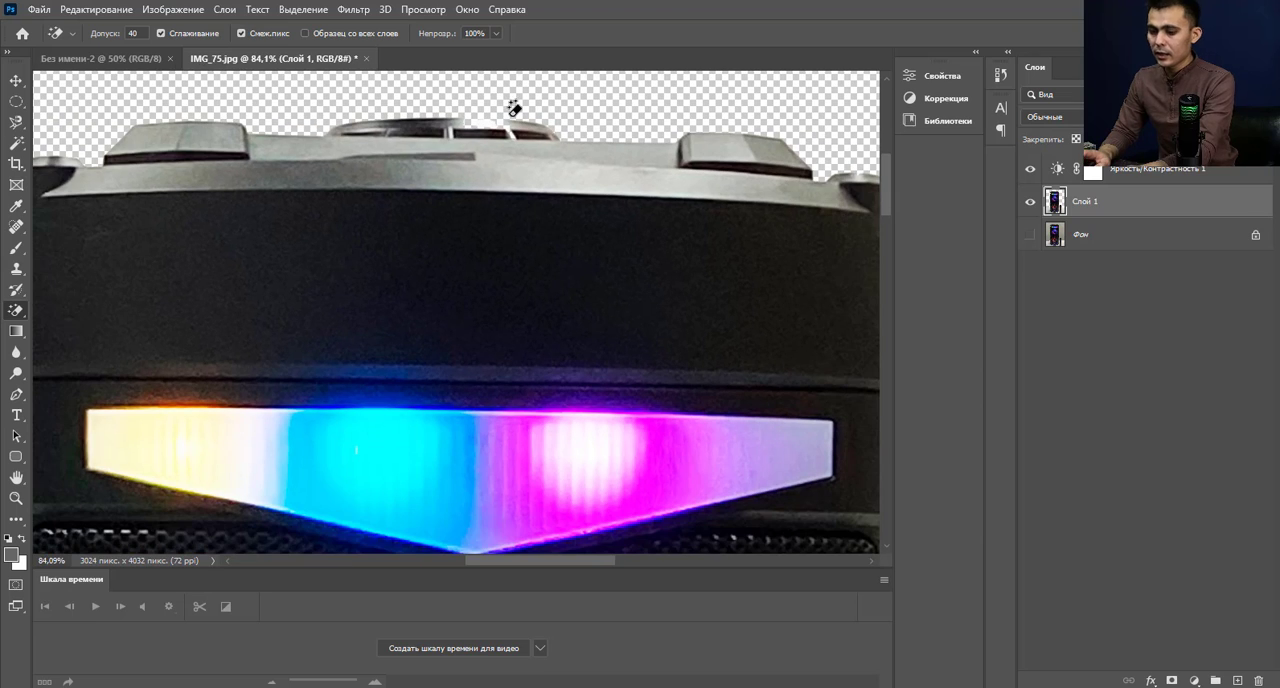
pyautogui.hotkey('ctrl', 'z')
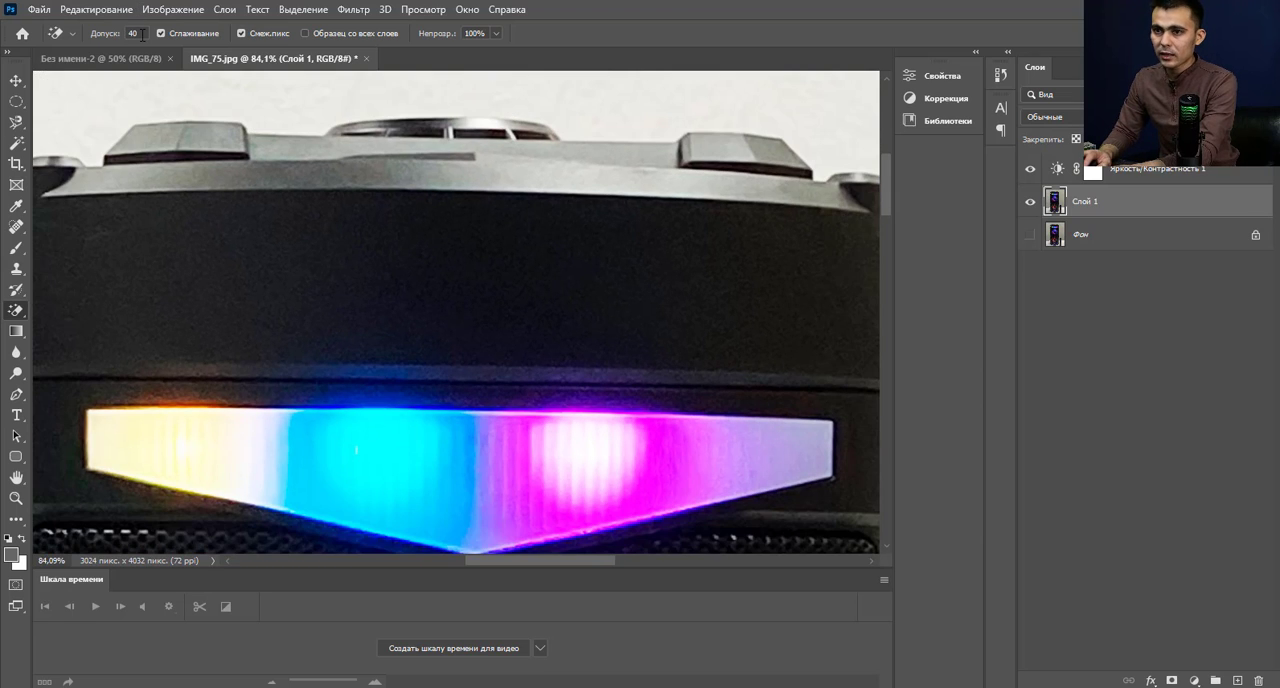
# Try erasing the wall above the speaker with the tolerance at 25, and undo the erasure.
pyautogui.doubleClick(138, 33)
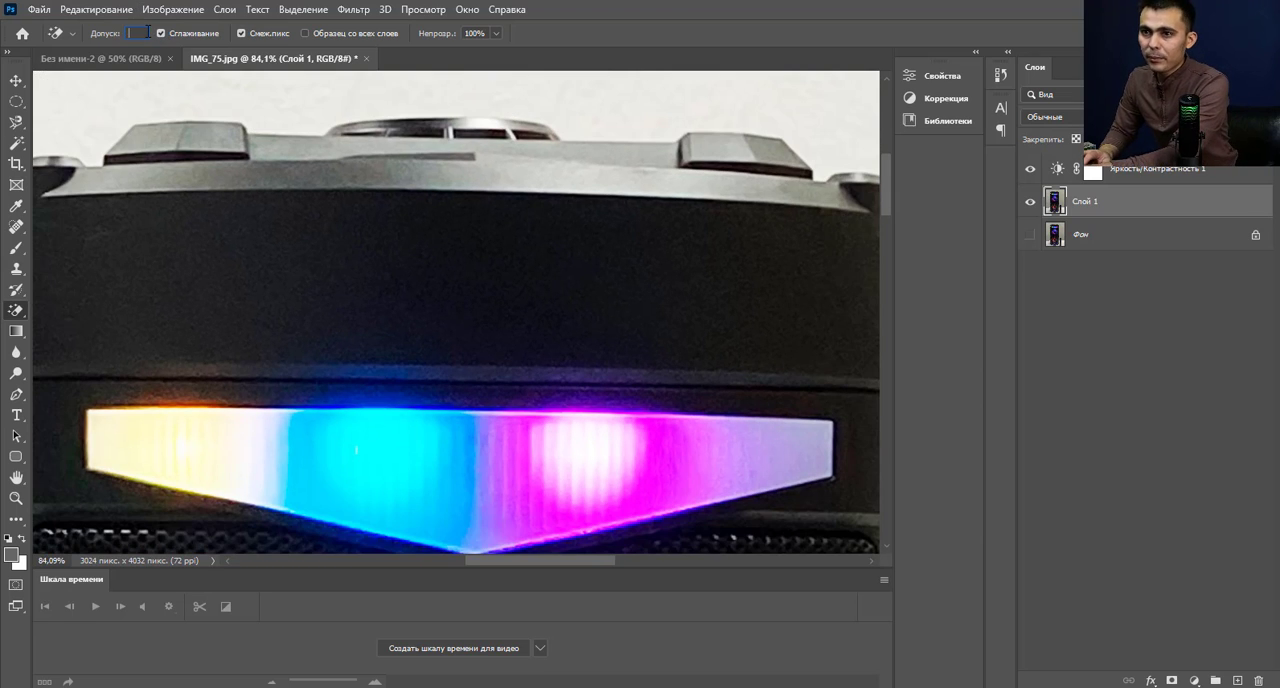
pyautogui.write('25')
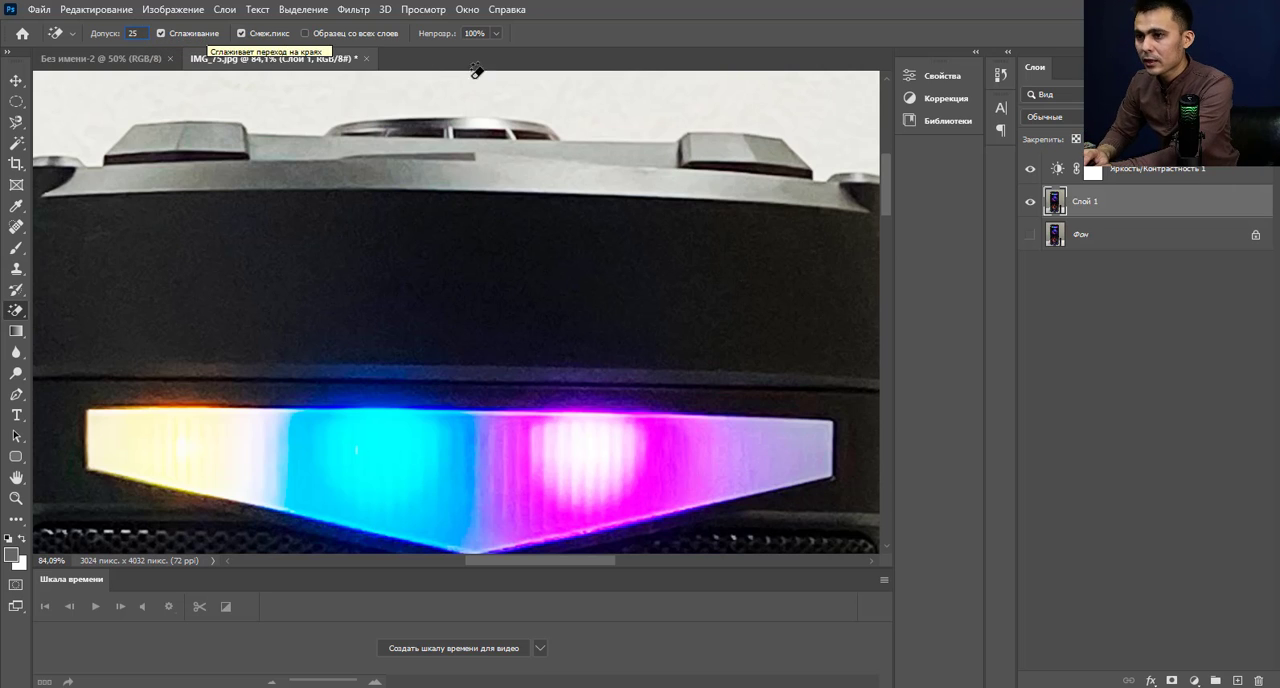
pyautogui.click(518, 94)
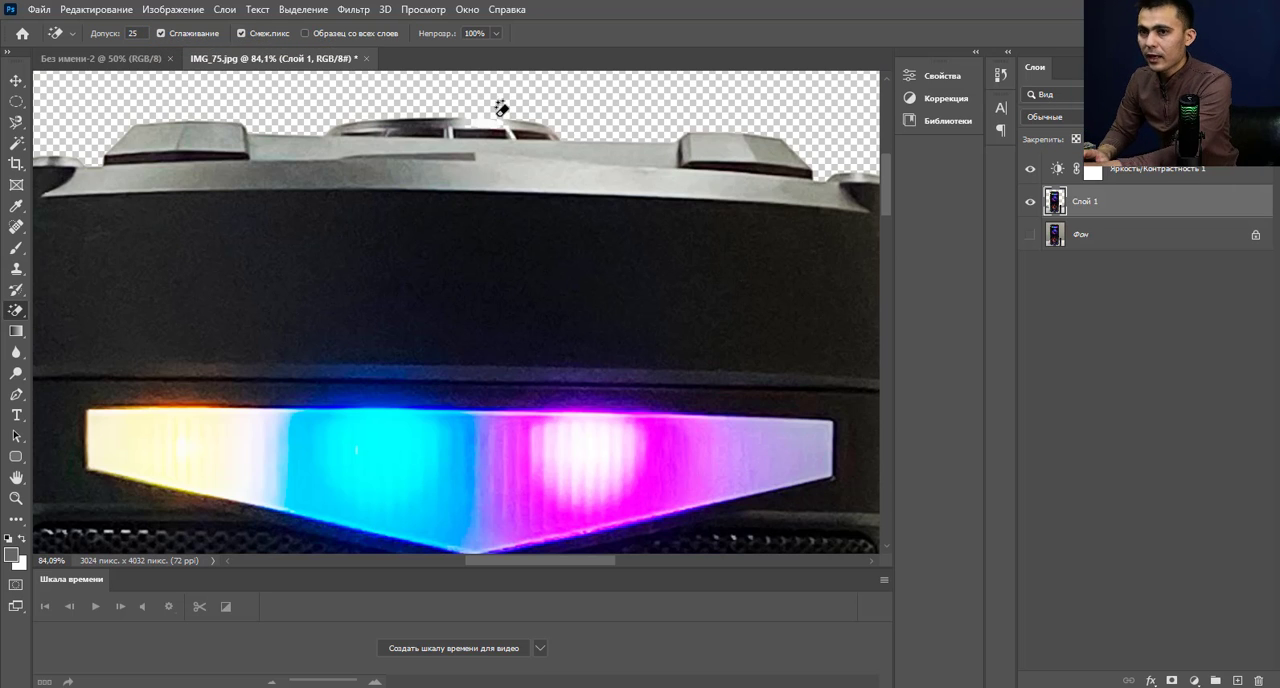
pyautogui.hotkey('ctrl', 'z')
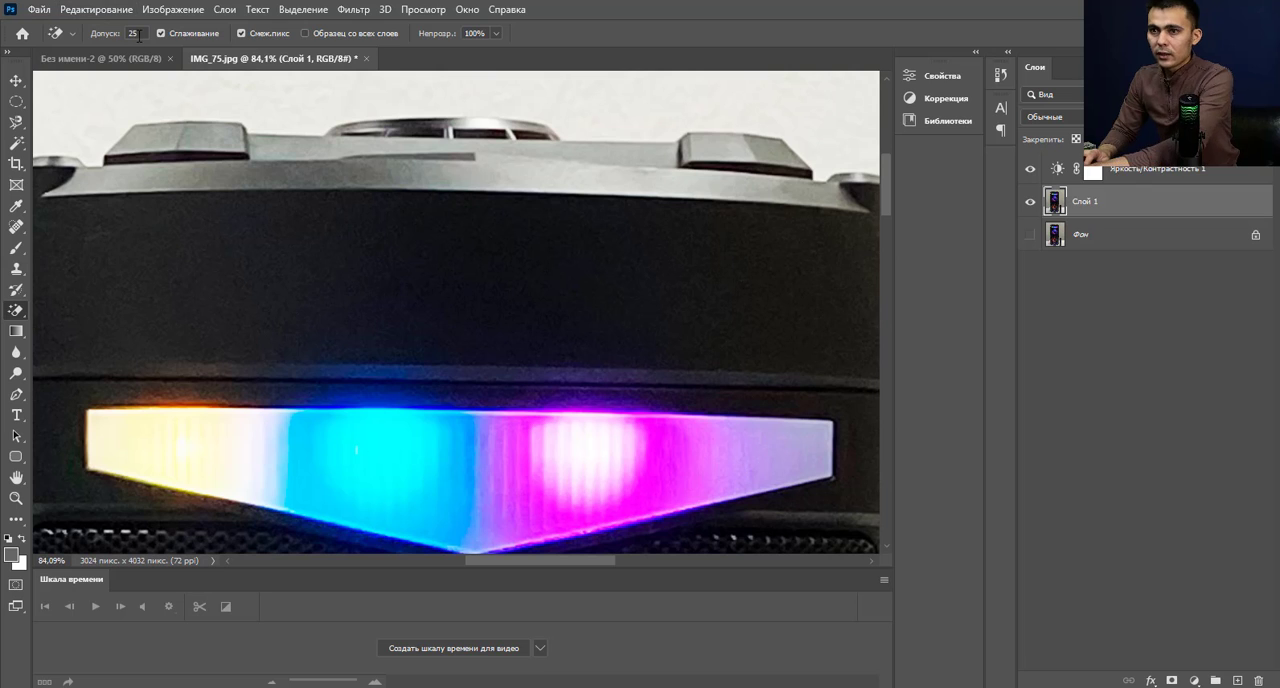
# Set the Magic Eraser tolerance to 20, erase the upper wall area behind the speaker, and check the knob's edge up close.
pyautogui.write('0')
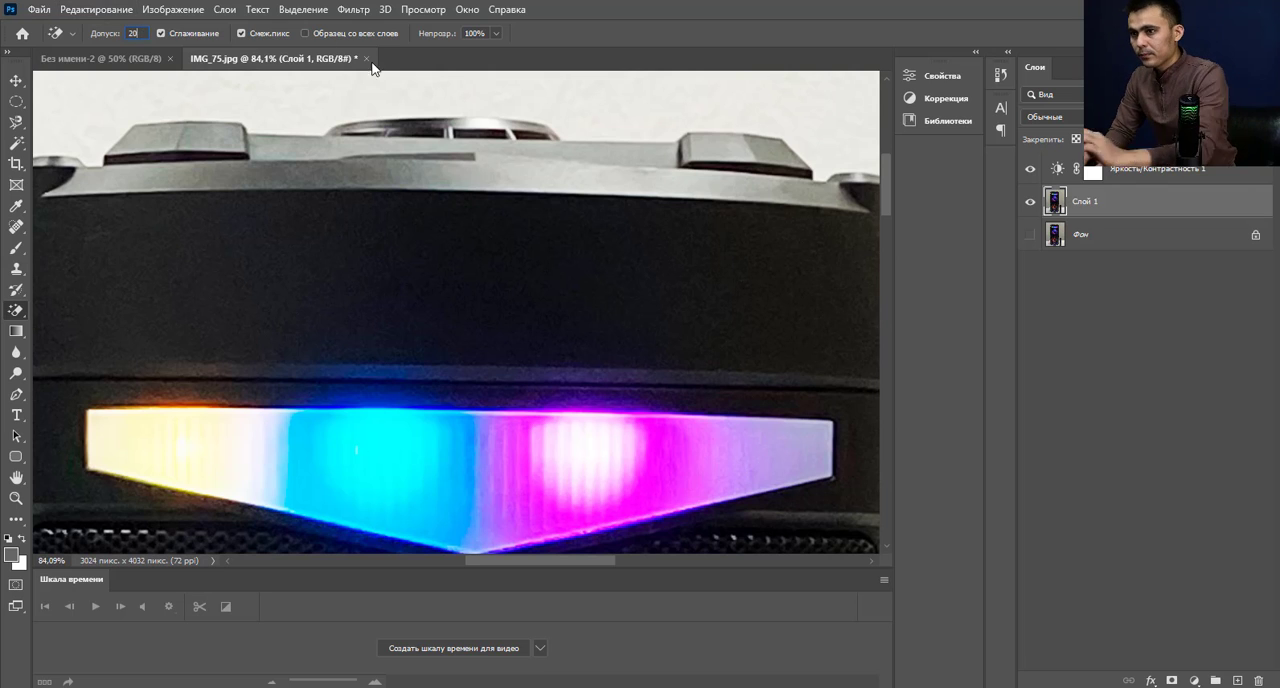
pyautogui.click(458, 84)
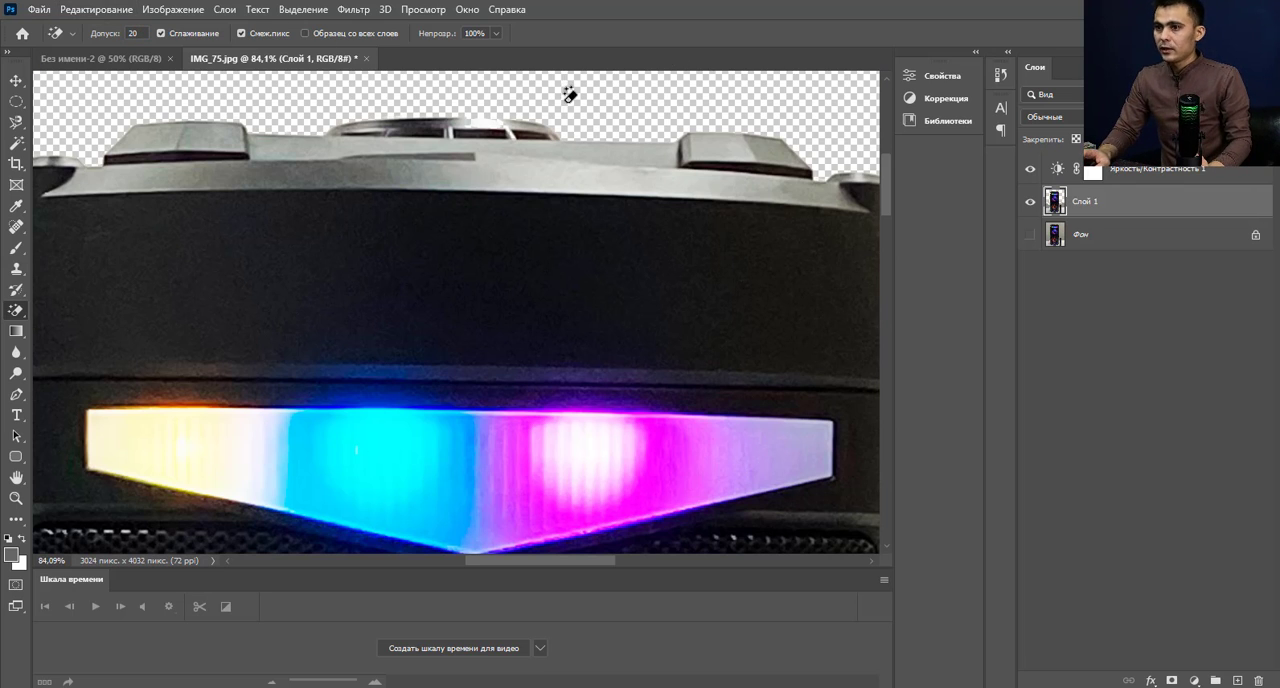
pyautogui.scroll(3, 518, 86)
pyautogui.scroll(-5, 518, 86)
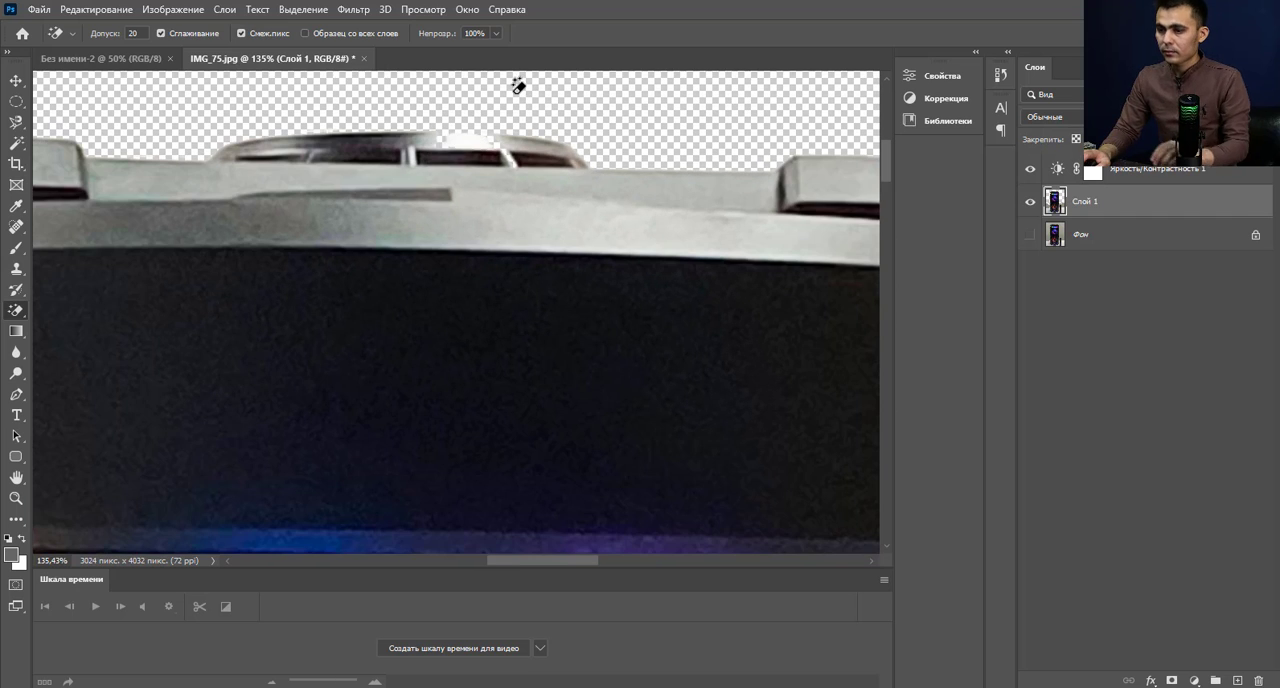
pyautogui.scroll(5, 486, 106)
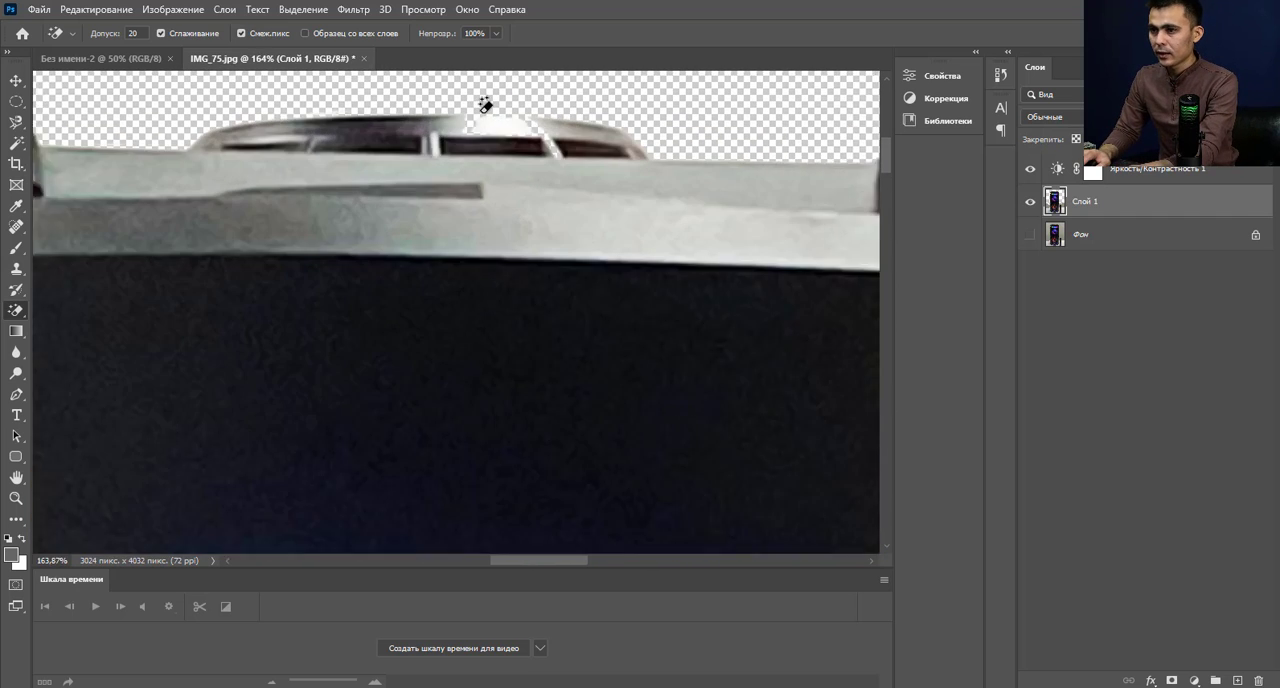
pyautogui.scroll(-6, 484, 107)
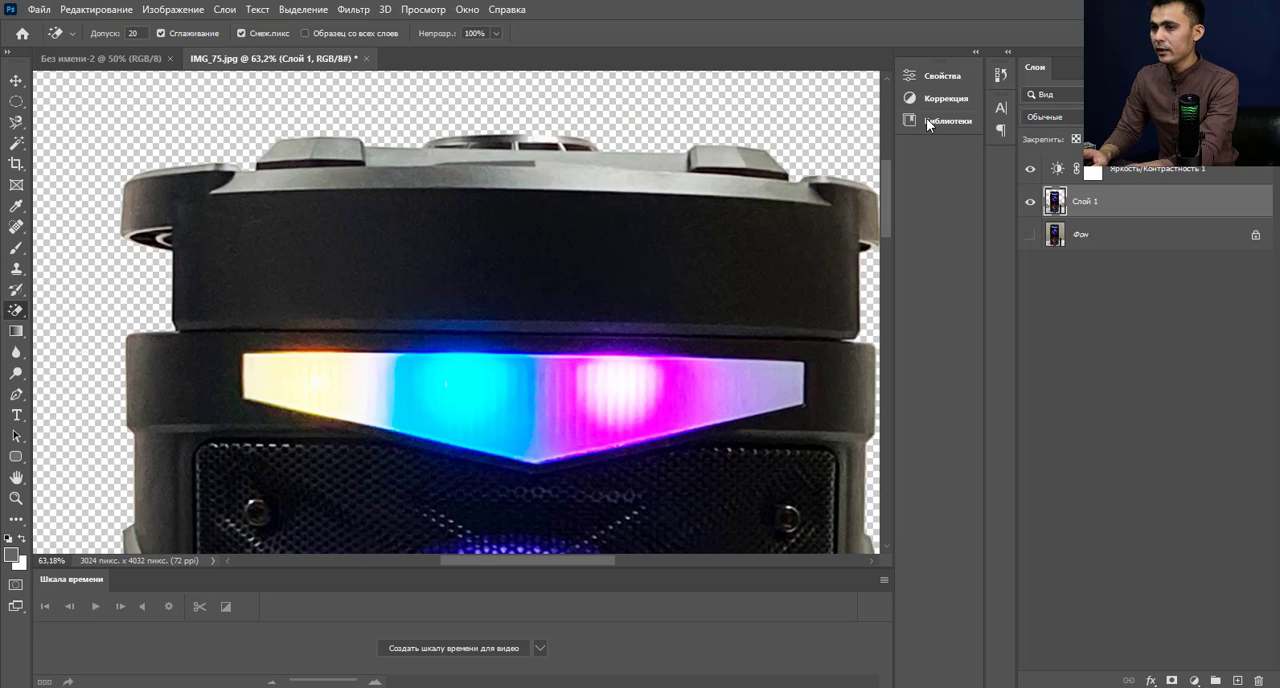
pyautogui.scroll(1, 645, 112)
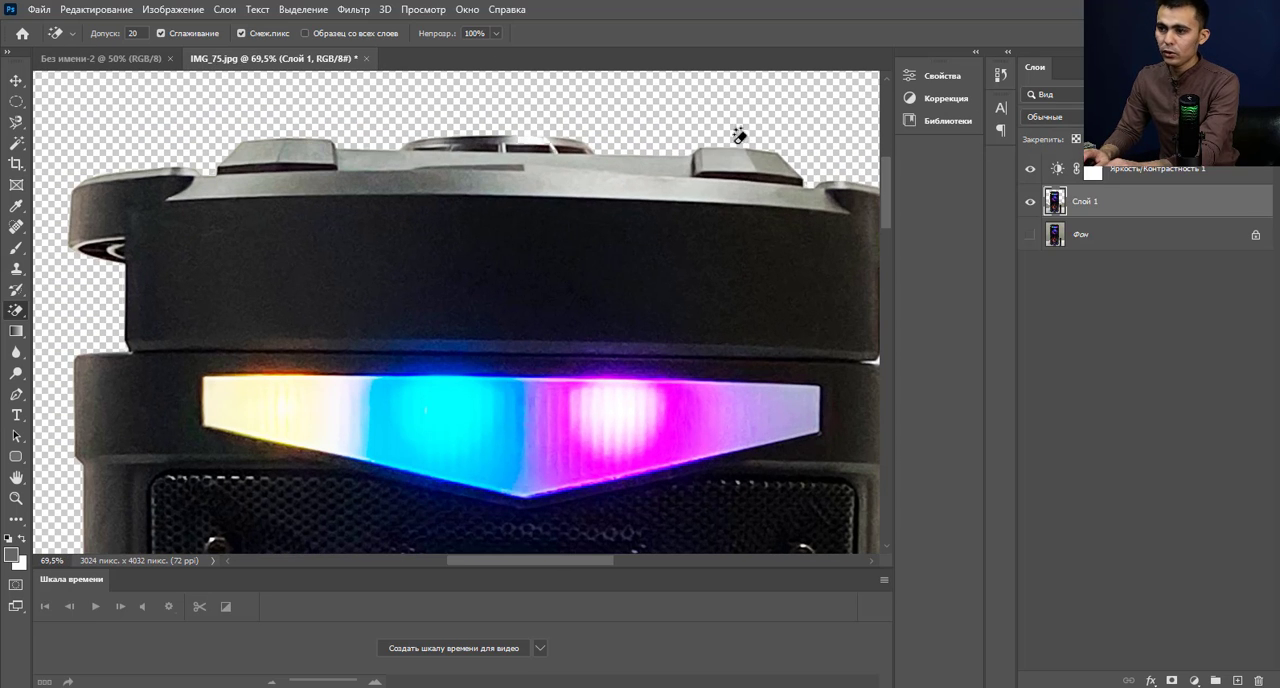
# Retouch the white spot on the round knob atop the speaker with the size 15 content-aware Spot Healing Brush.
pyautogui.click(16, 231)
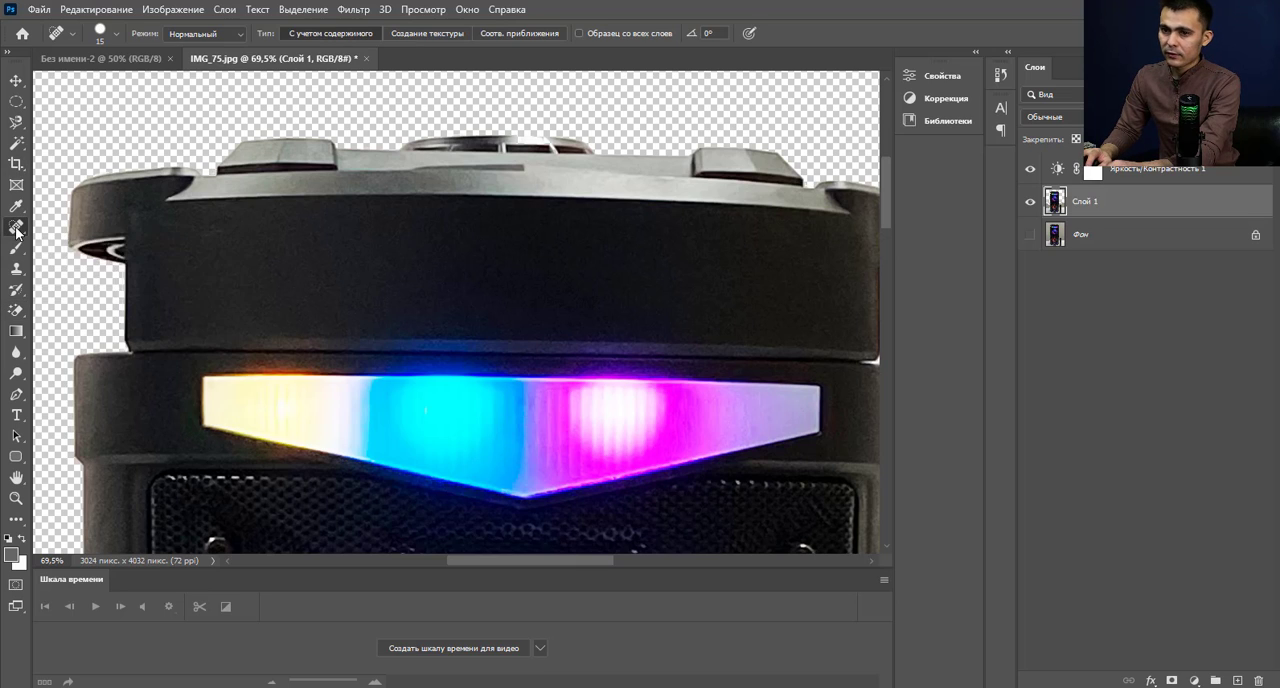
pyautogui.click(76, 232)
pyautogui.scroll(4, 600, 144)
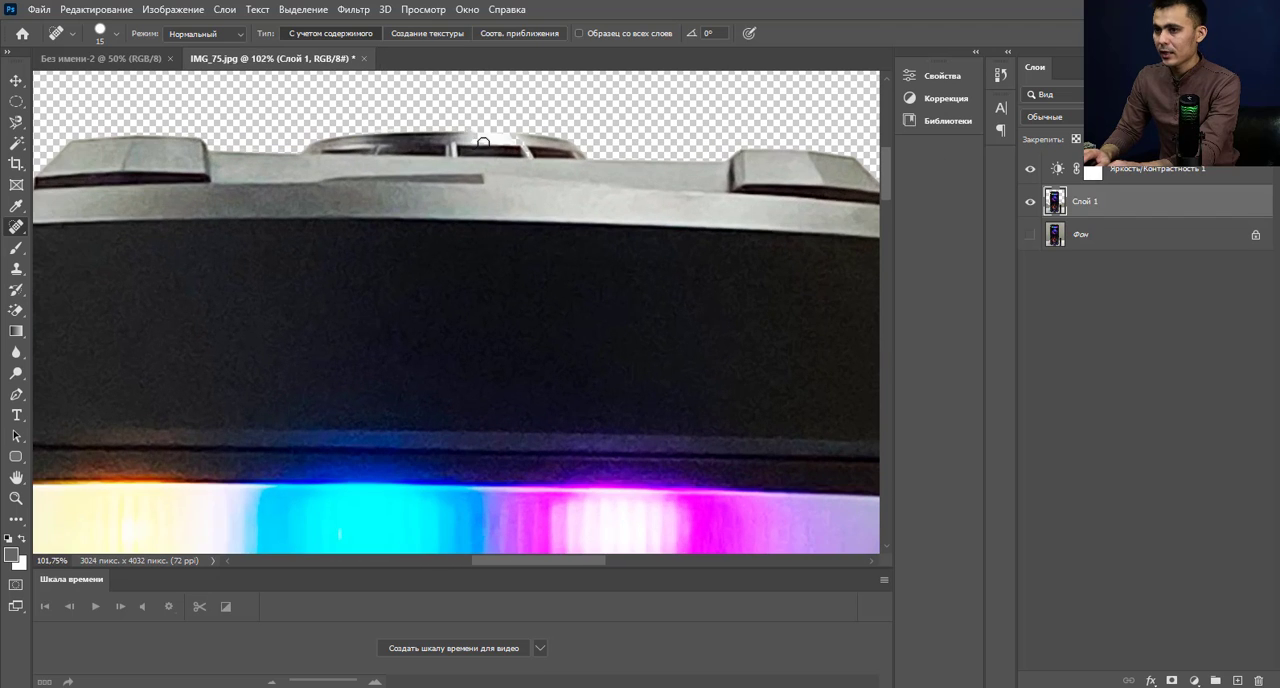
pyautogui.moveTo(477, 139); pyautogui.dragTo(527, 139)
pyautogui.scroll(-5, 443, 163)
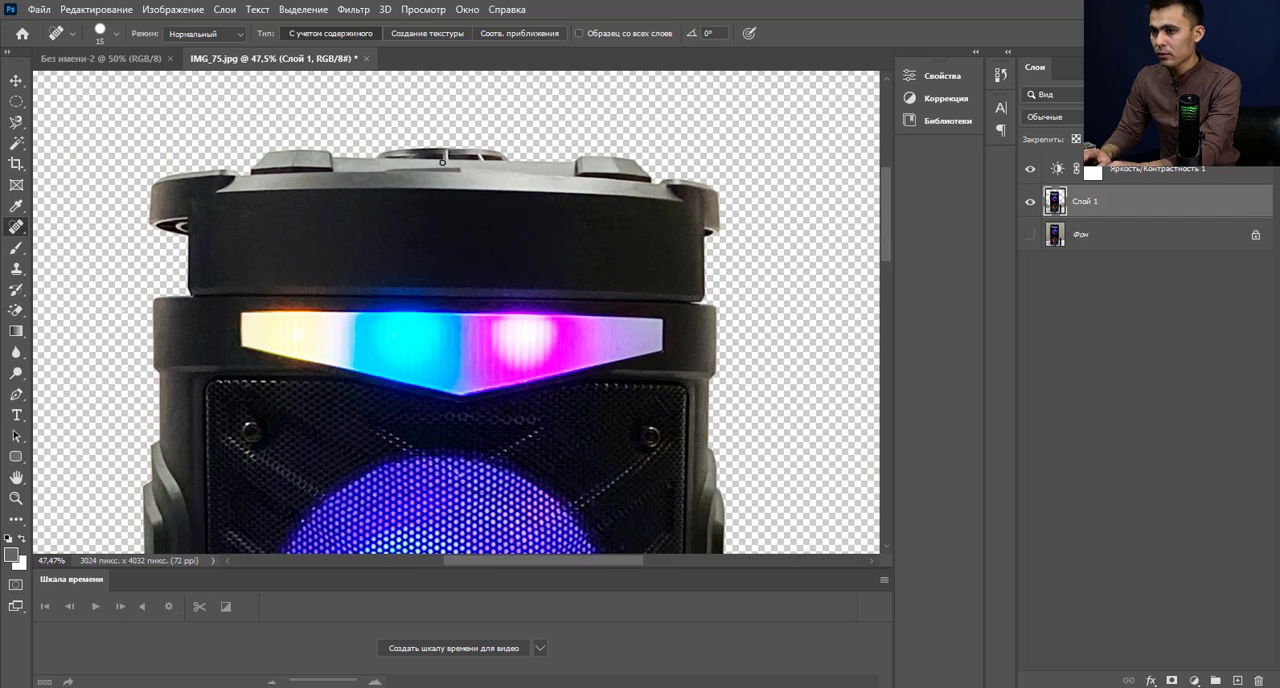
pyautogui.rightClick(16, 226)
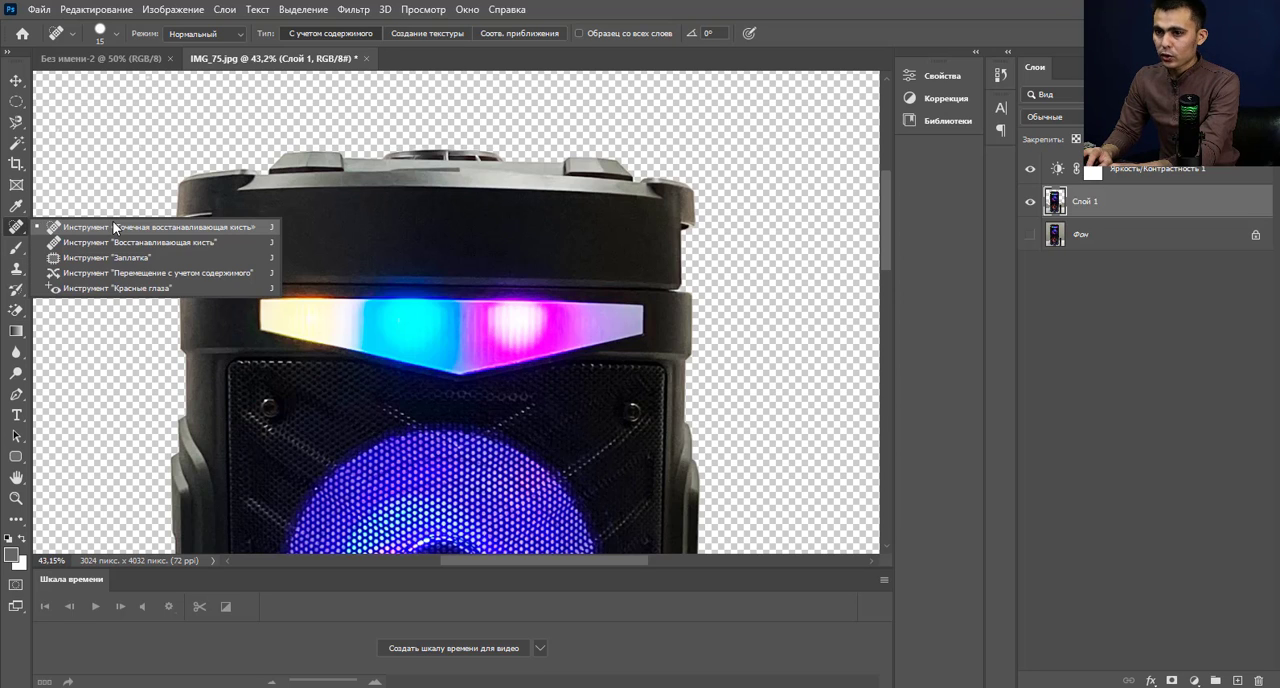
pyautogui.click(236, 227)
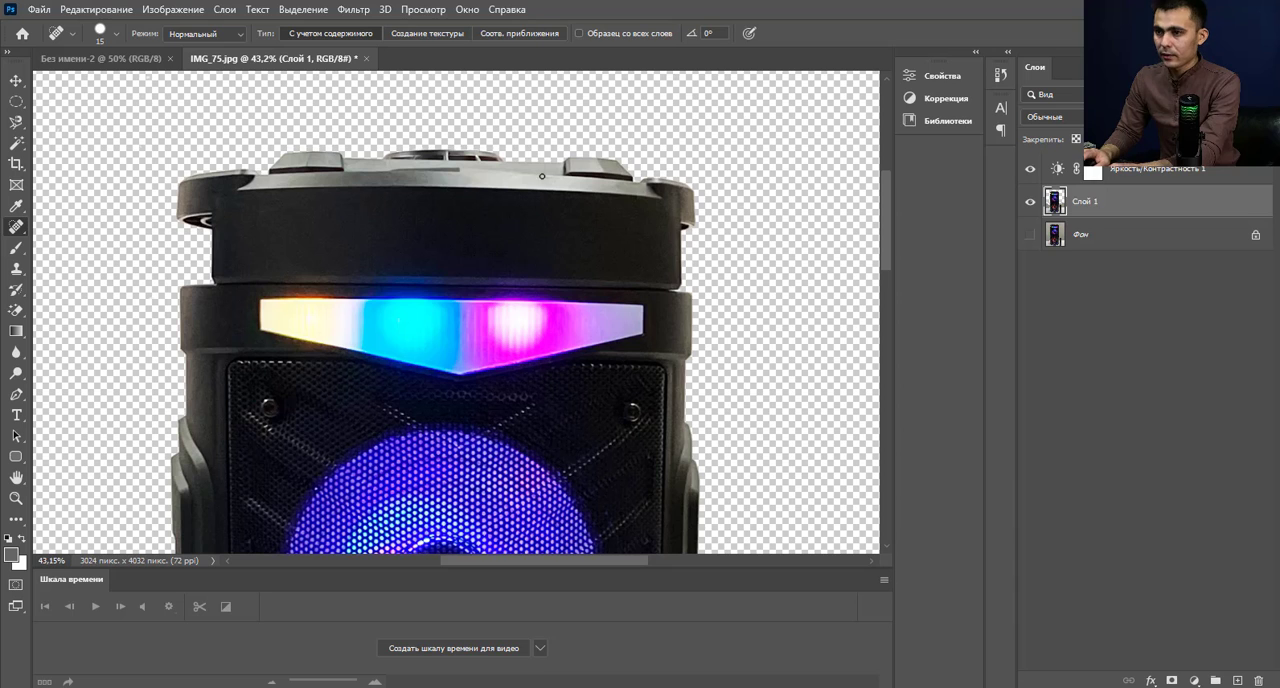
# Erase the remaining grey wall areas on both sides of the speaker down to the table edge with the Magic Eraser.
pyautogui.scroll(-5, 519, 403)
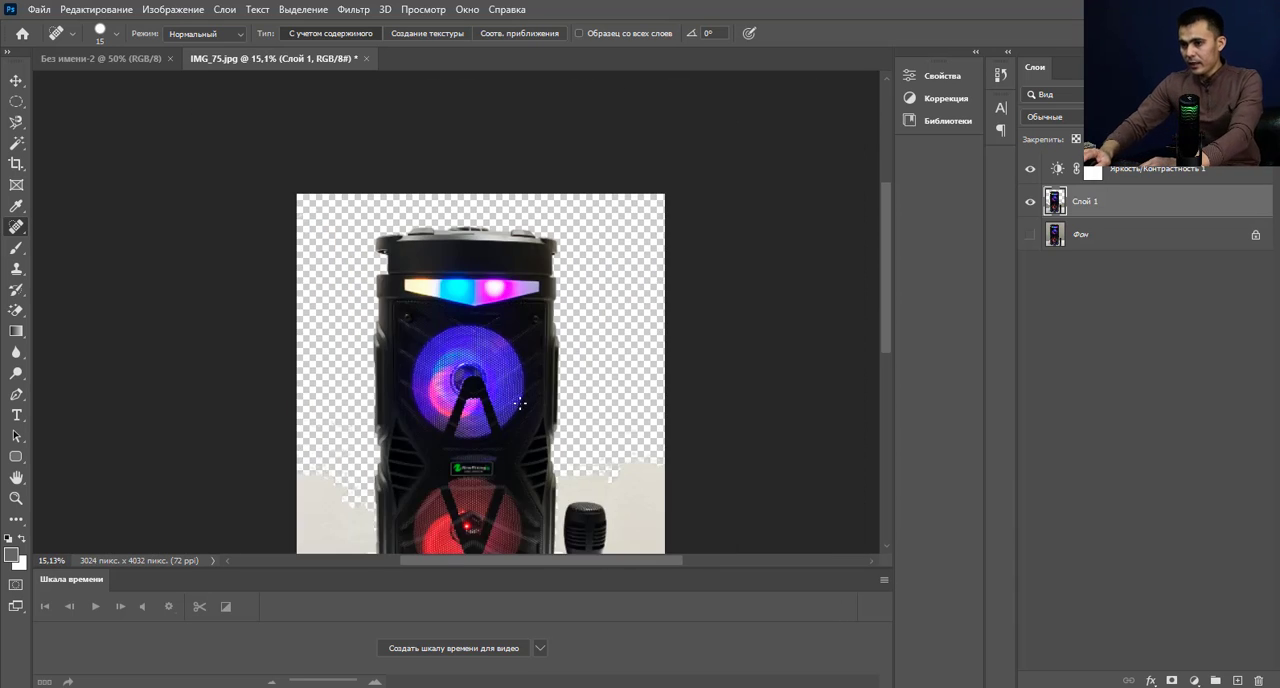
pyautogui.scroll(-2, 519, 403)
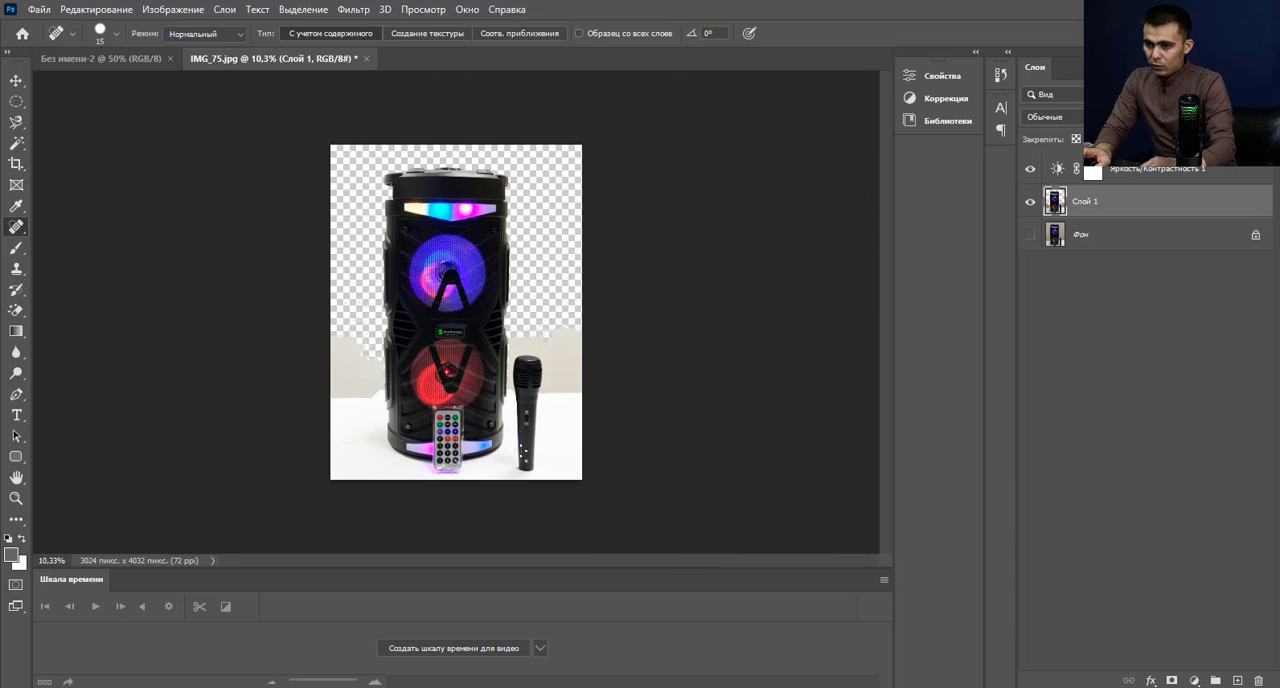
pyautogui.click(16, 310)
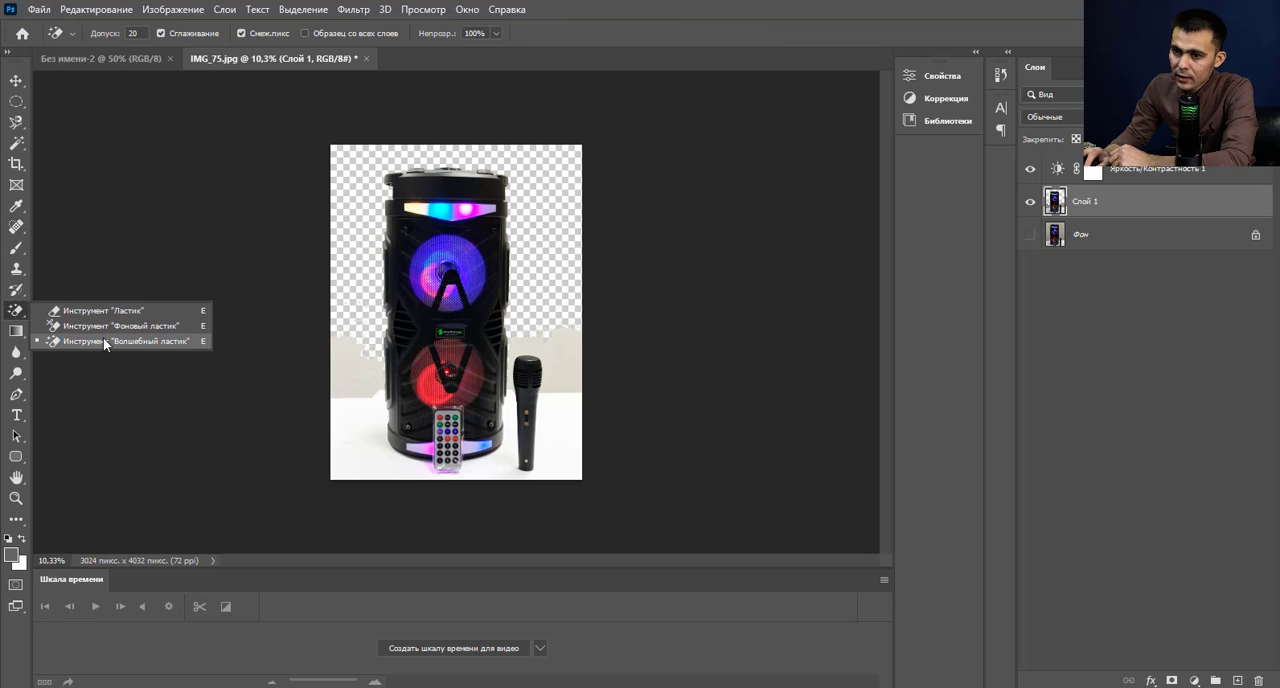
pyautogui.click(177, 340)
pyautogui.scroll(4, 565, 415)
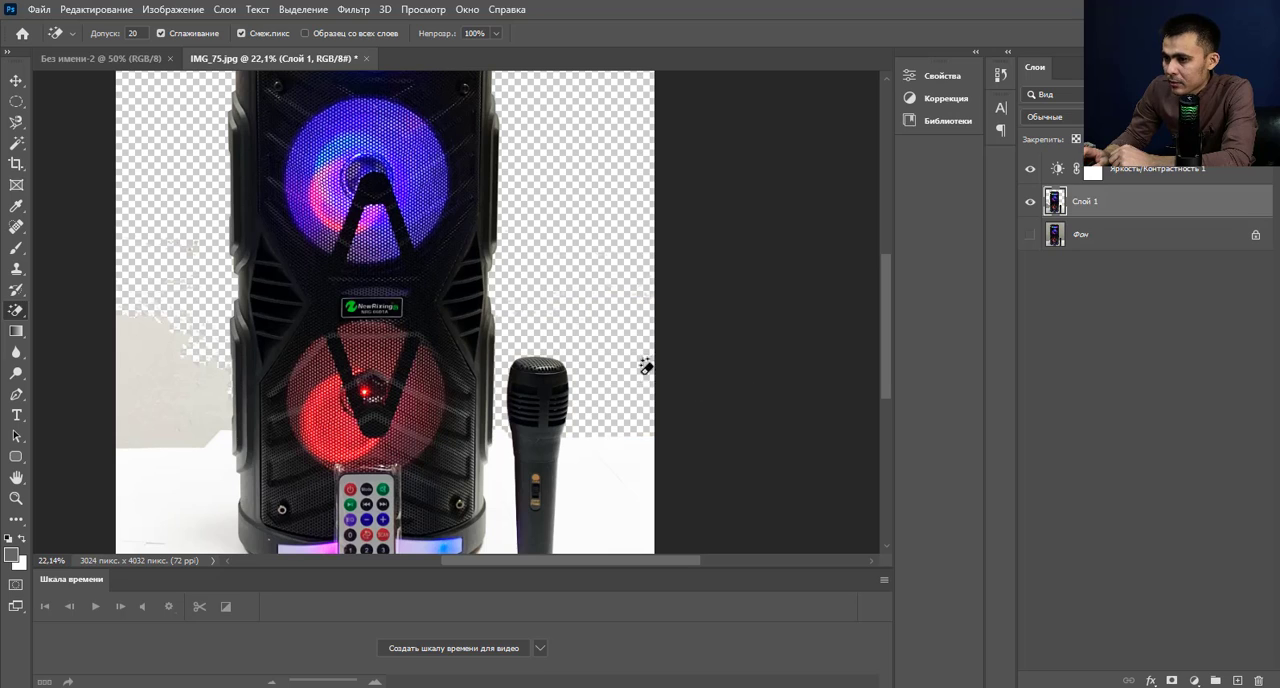
pyautogui.click(143, 390)
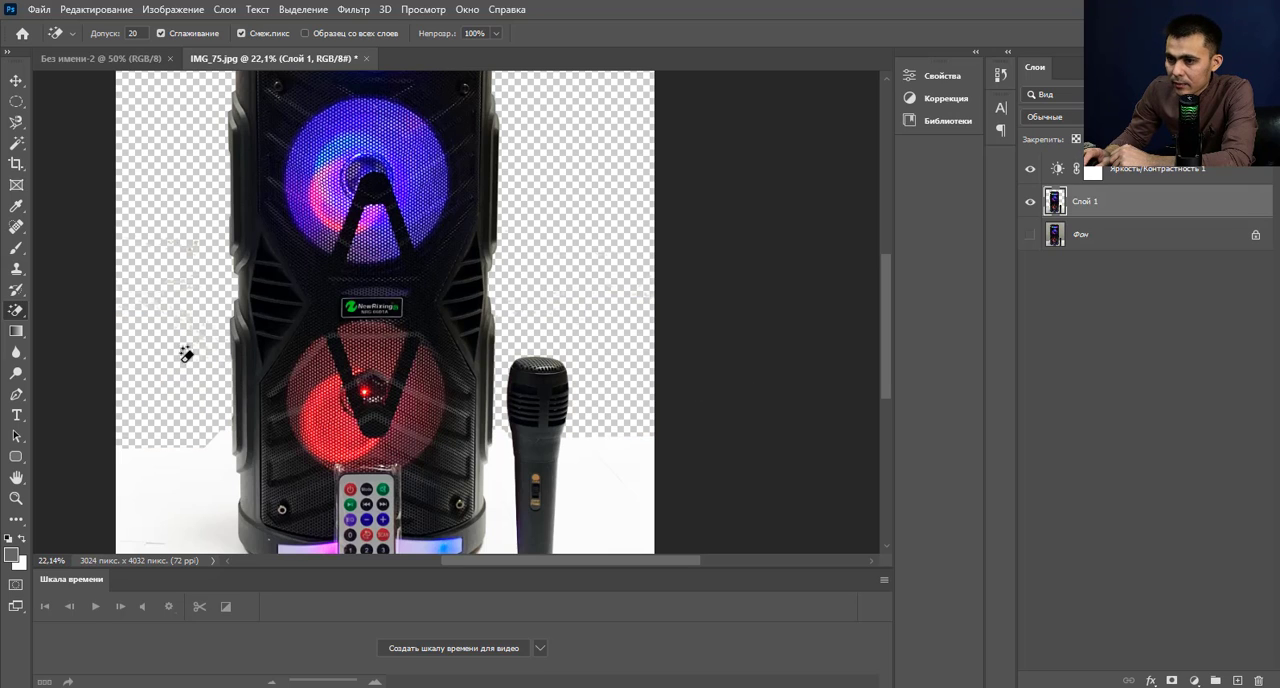
# Erase the white table surface left of the speaker and beneath the remote control with the Magic Eraser.
pyautogui.click(160, 484)
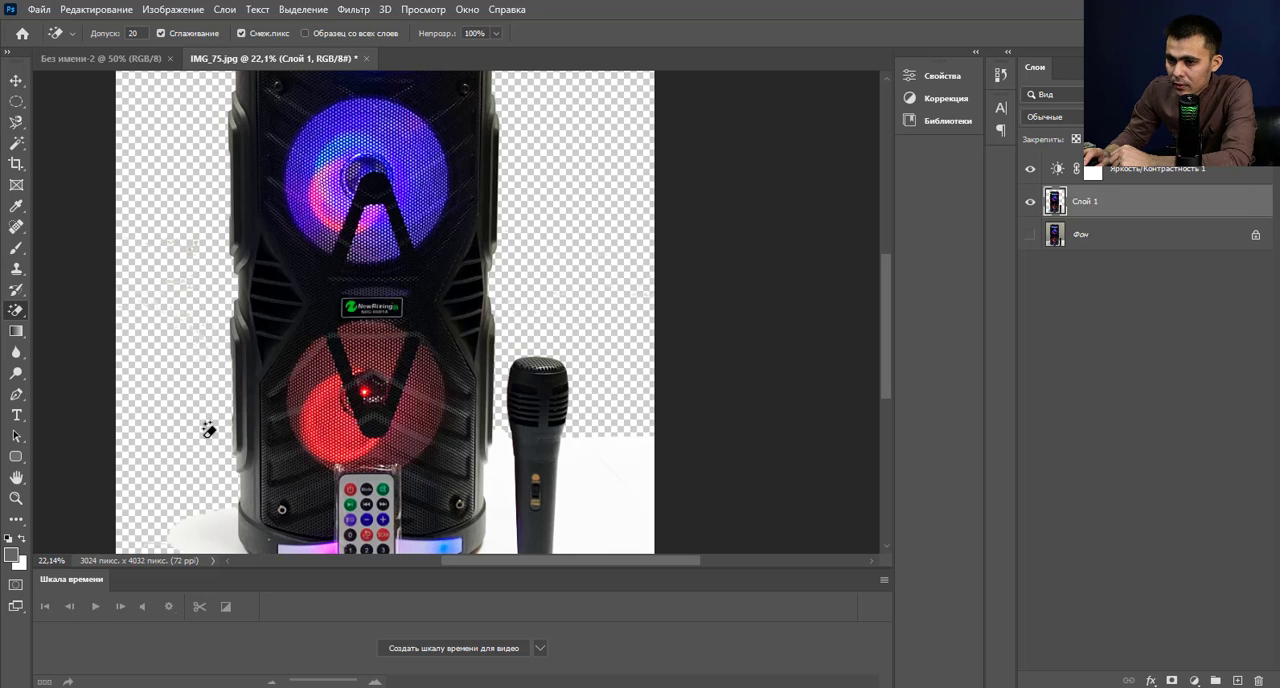
pyautogui.scroll(-1, 190, 470)
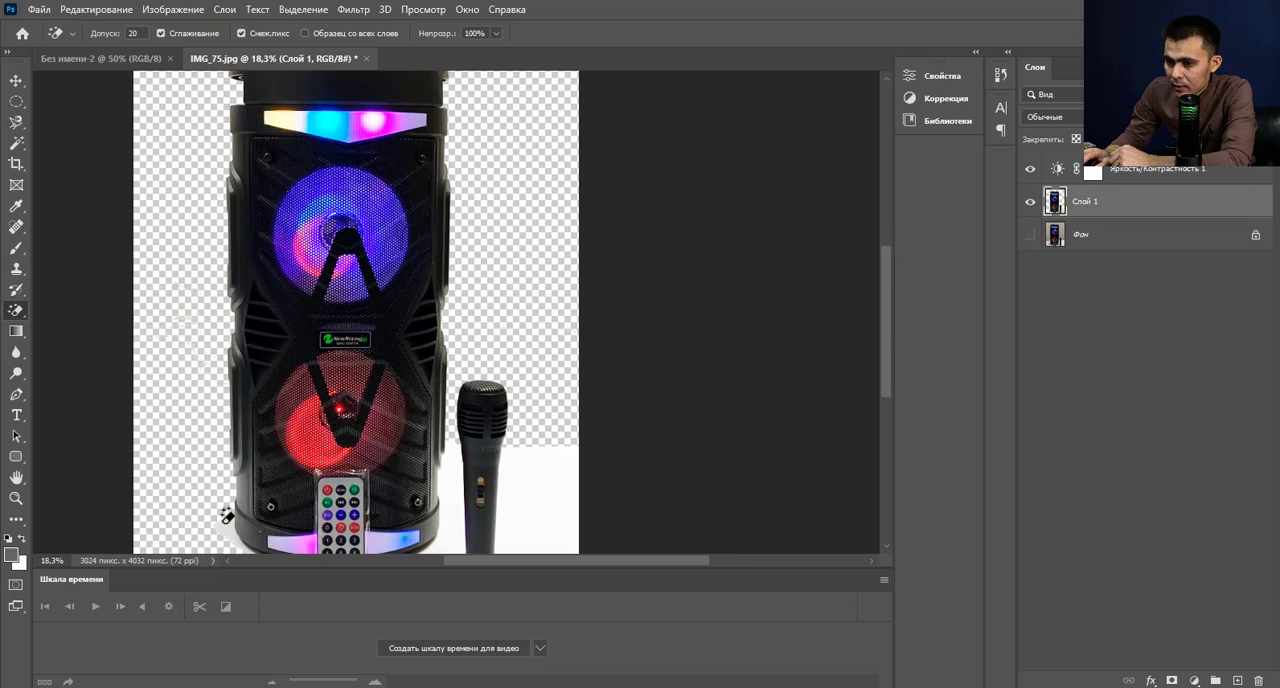
pyautogui.scroll(3, 229, 514)
pyautogui.scroll(-1, 243, 528)
pyautogui.scroll(-2, 344, 424)
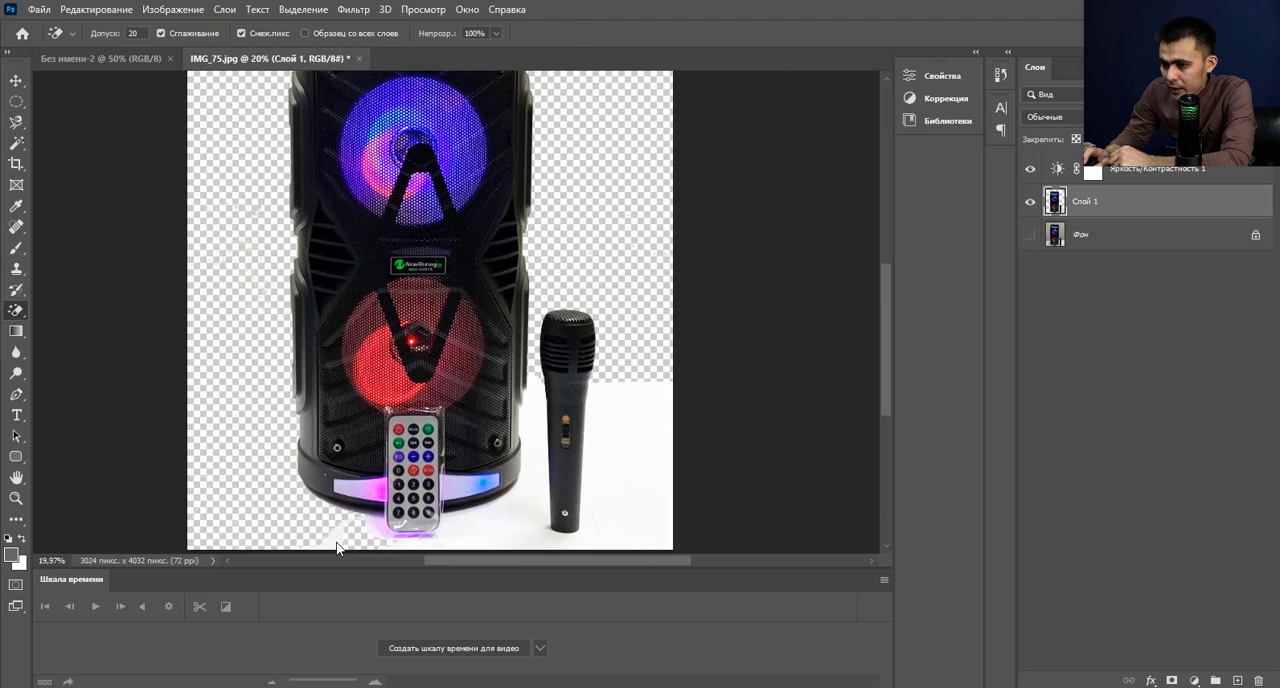
pyautogui.click(470, 540)
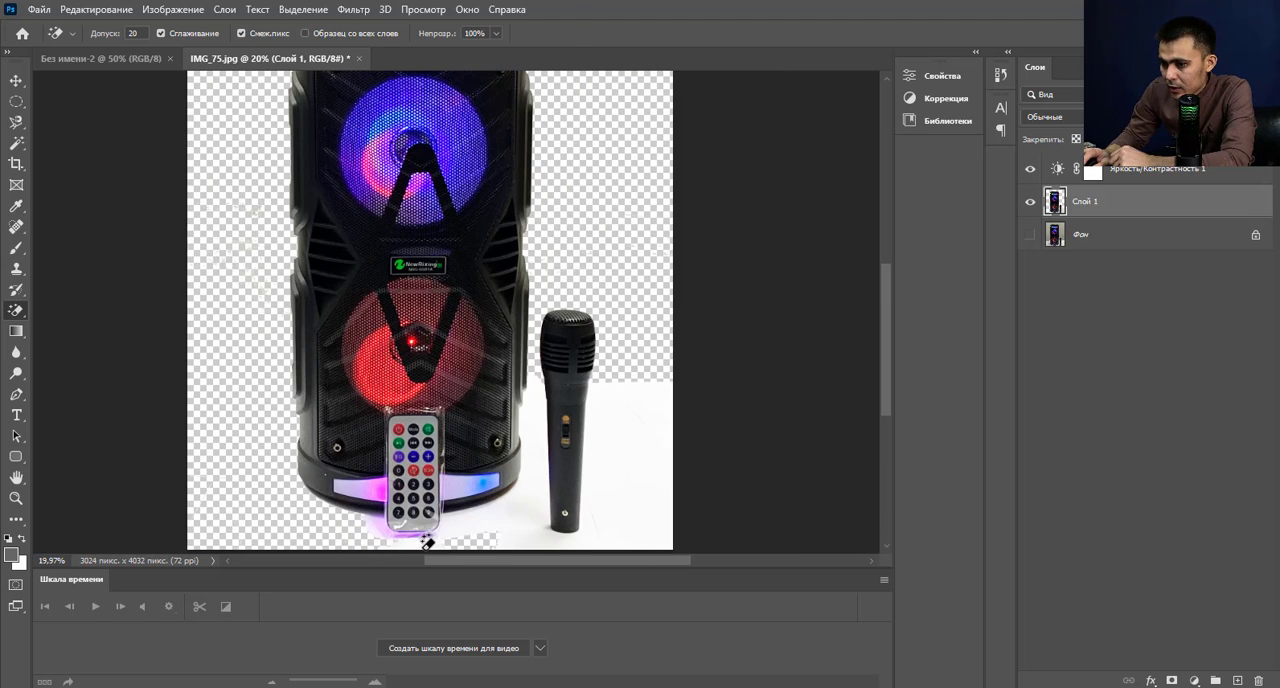
pyautogui.click(468, 514)
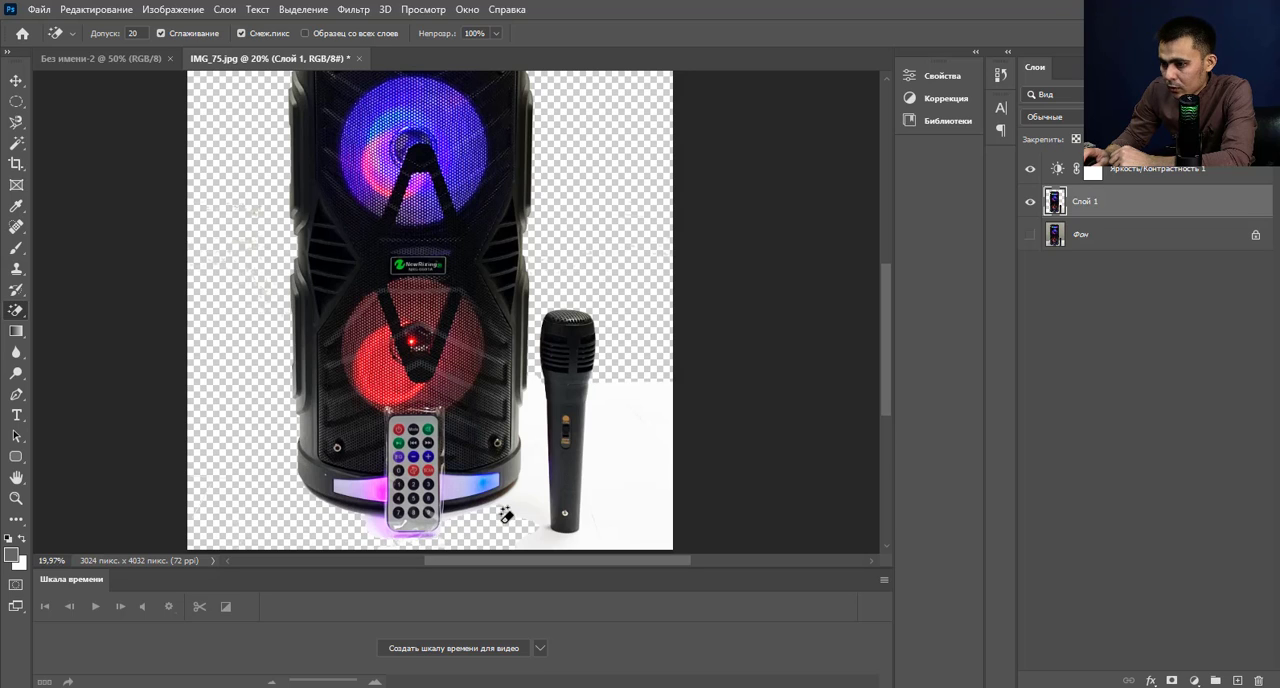
# Erase the remaining white table surface around the microphone with the Magic Eraser.
pyautogui.click(535, 495)
pyautogui.click(634, 534)
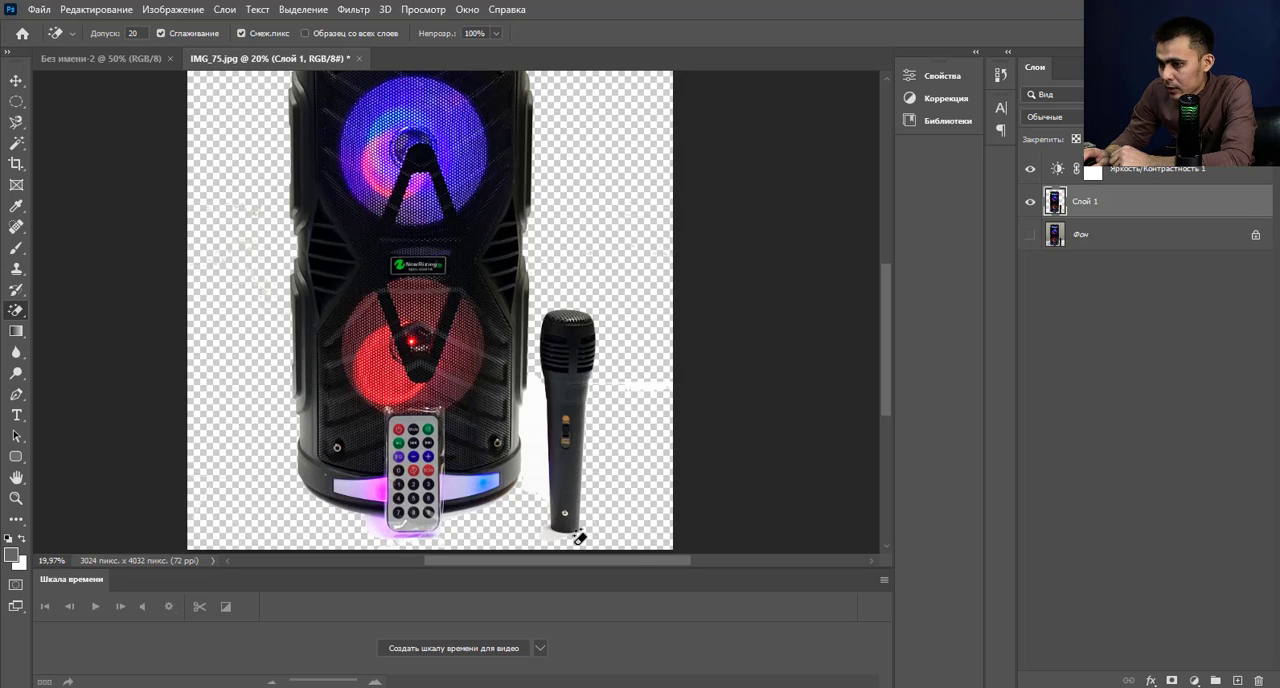
pyautogui.click(543, 437)
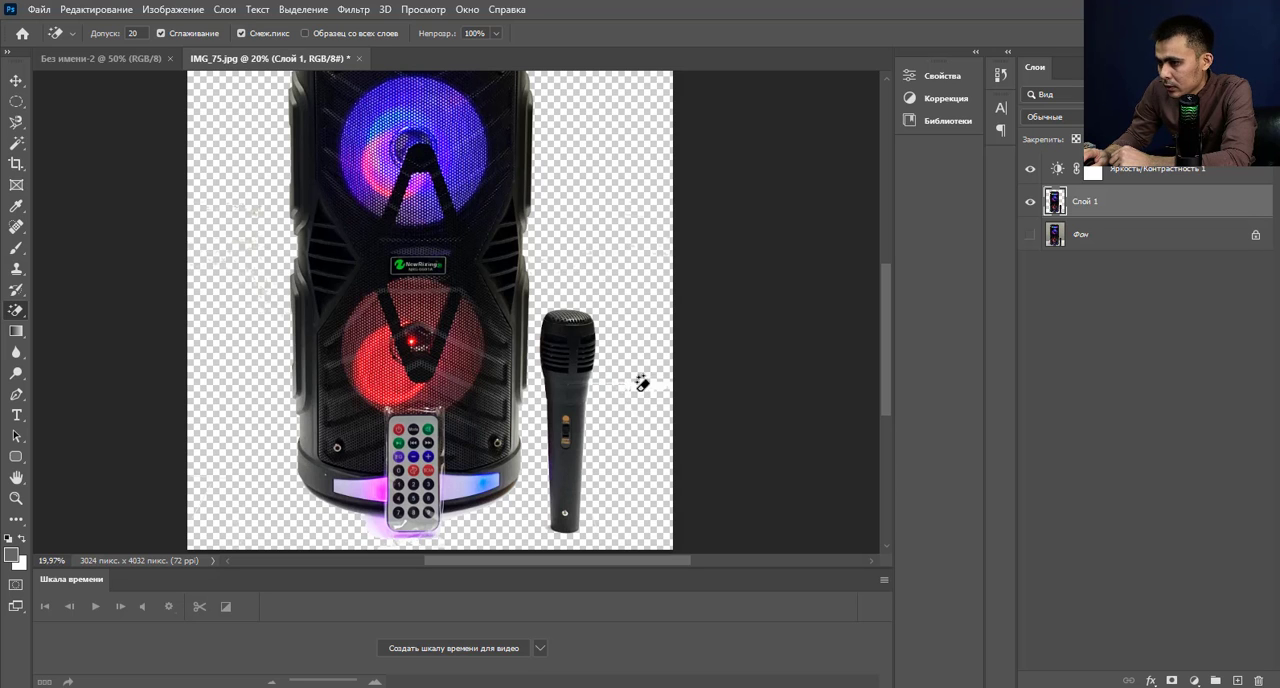
# Examine the whole cutout of the speaker and microphone up close and at full view for leftover background.
pyautogui.scroll(-2, 645, 386)
pyautogui.scroll(1, 594, 337)
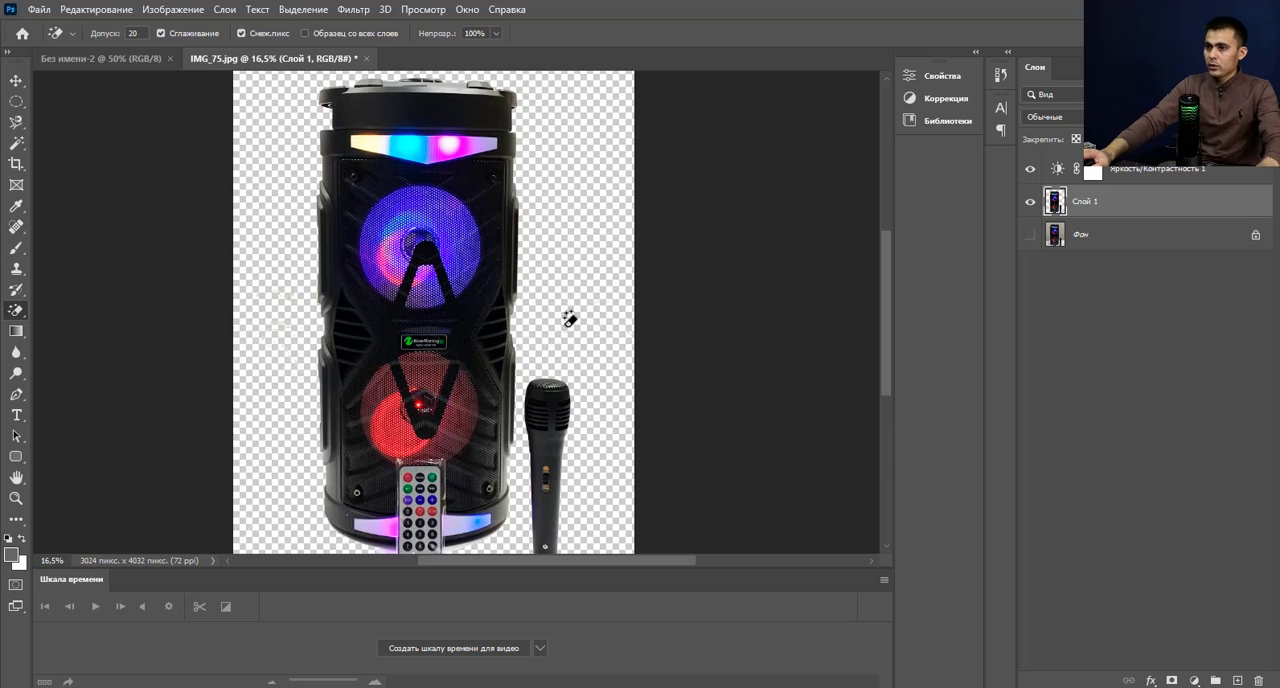
pyautogui.scroll(-1, 571, 320)
pyautogui.scroll(1, 540, 250)
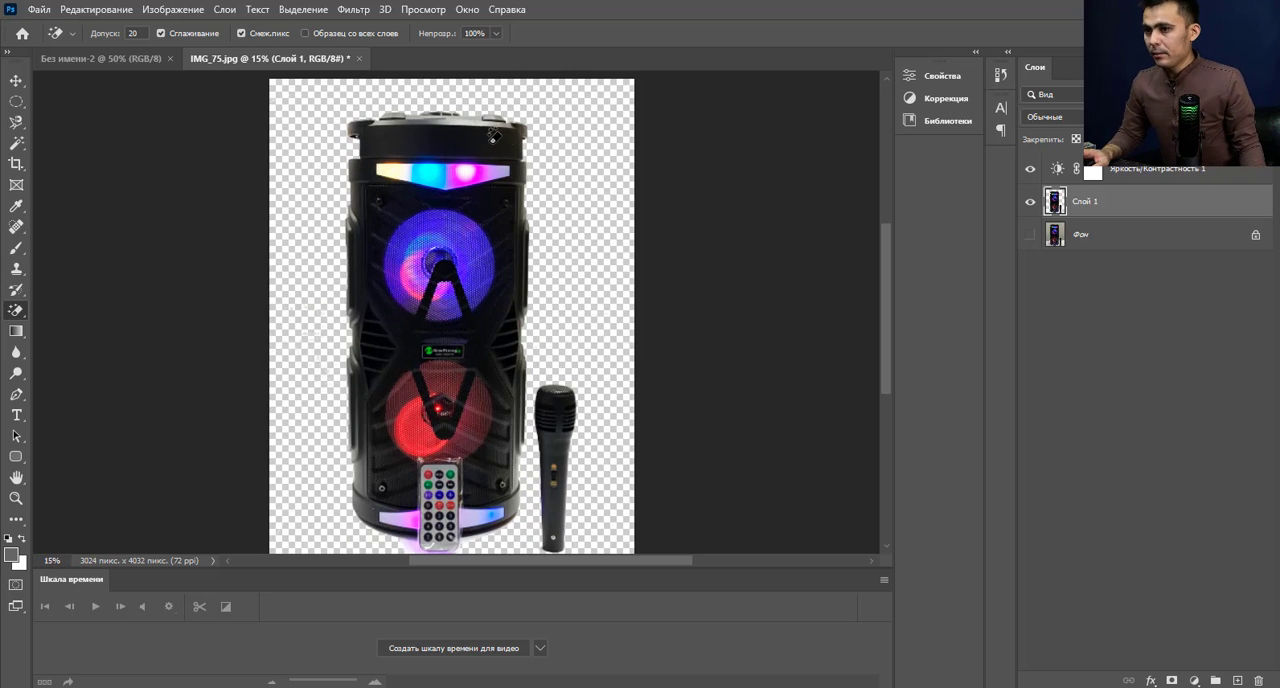
pyautogui.scroll(-1, 688, 188)
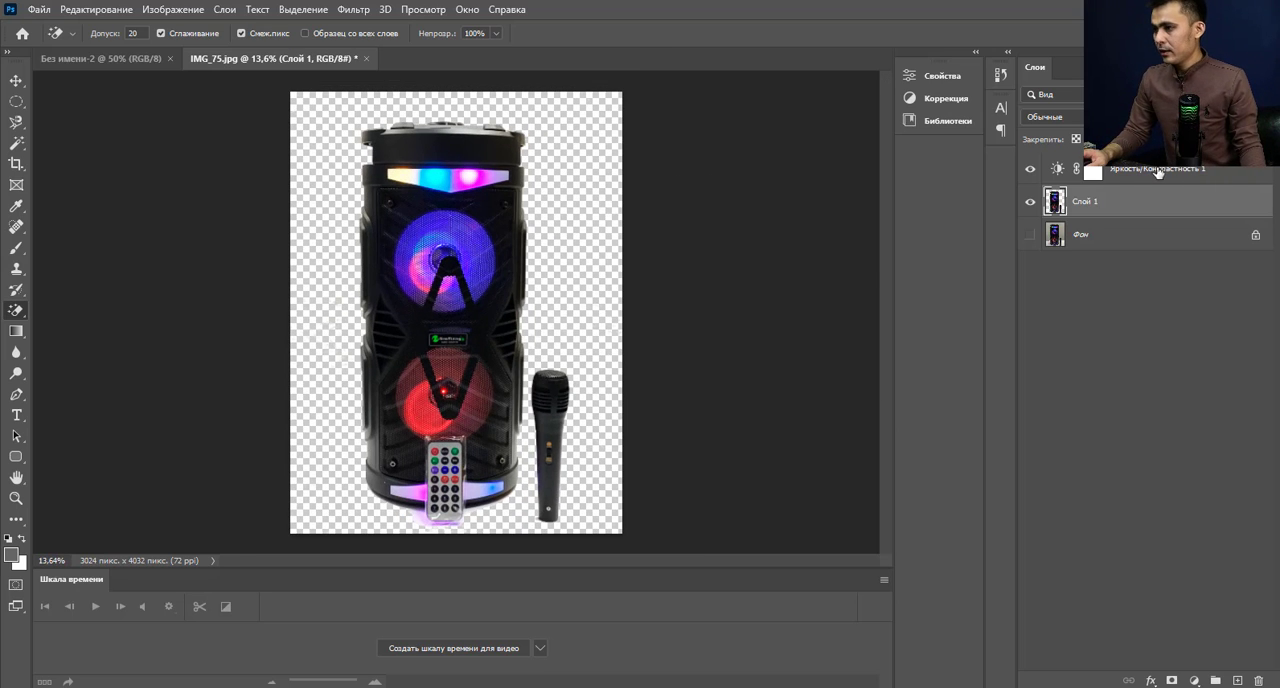
pyautogui.scroll(7, 496, 361)
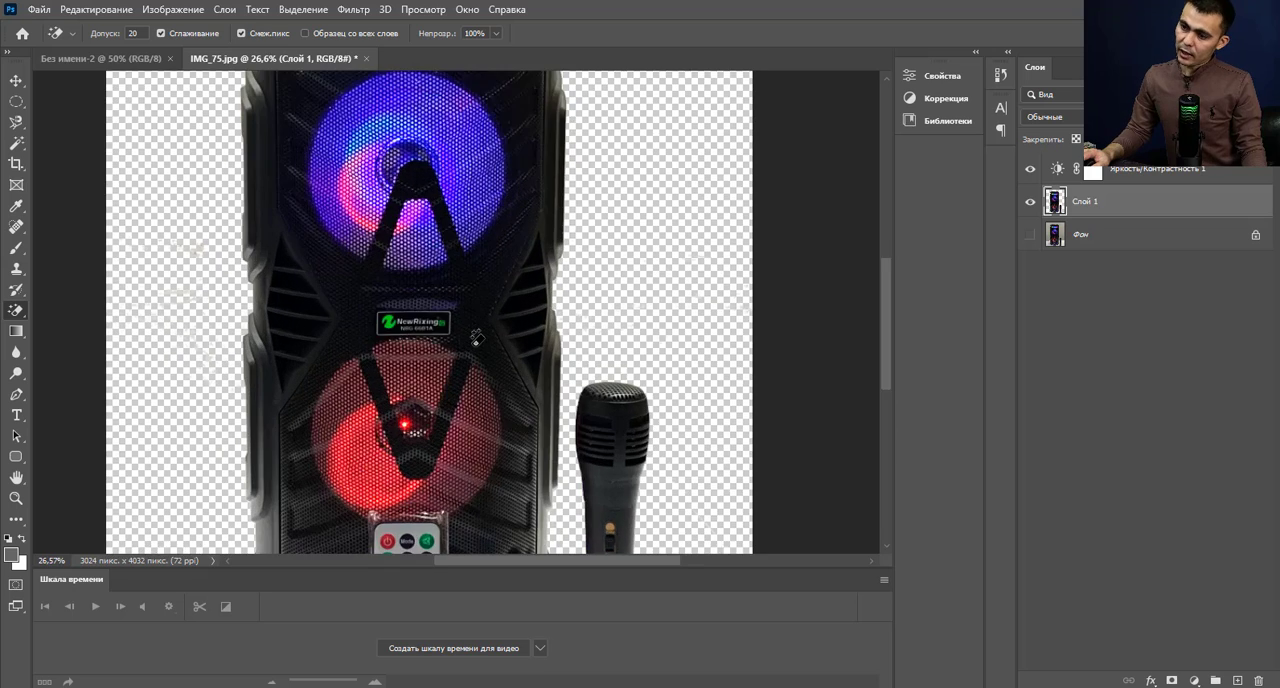
pyautogui.scroll(-4, 476, 336)
pyautogui.scroll(-3, 577, 217)
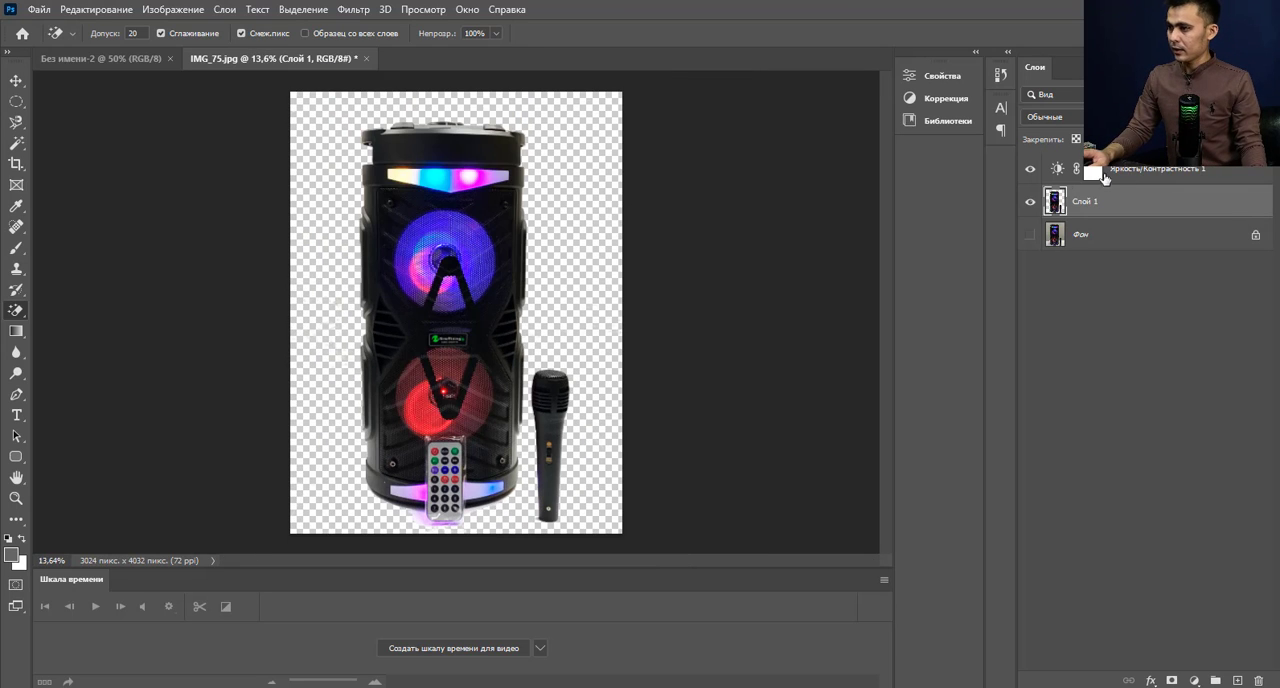
# Compare the image with and without the Brightness/Contrast adjustment layer, and leave that layer hidden.
pyautogui.click(1030, 171)
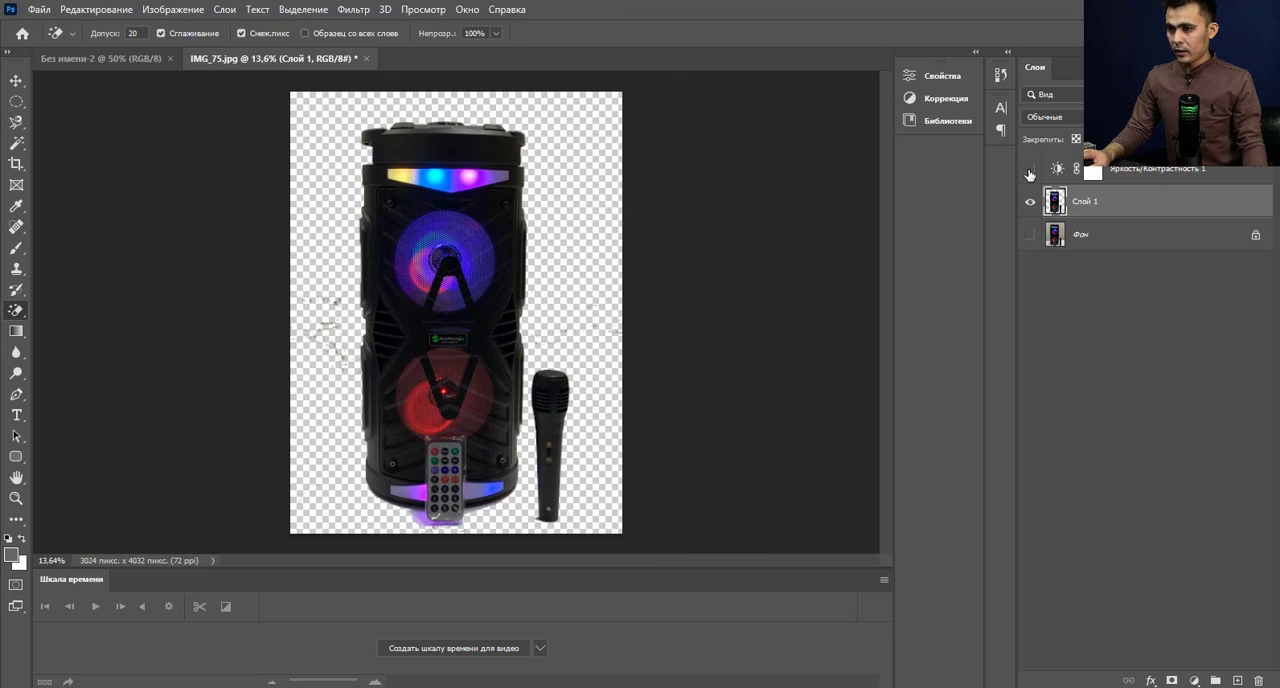
pyautogui.click(1030, 171)
pyautogui.click(1030, 171)
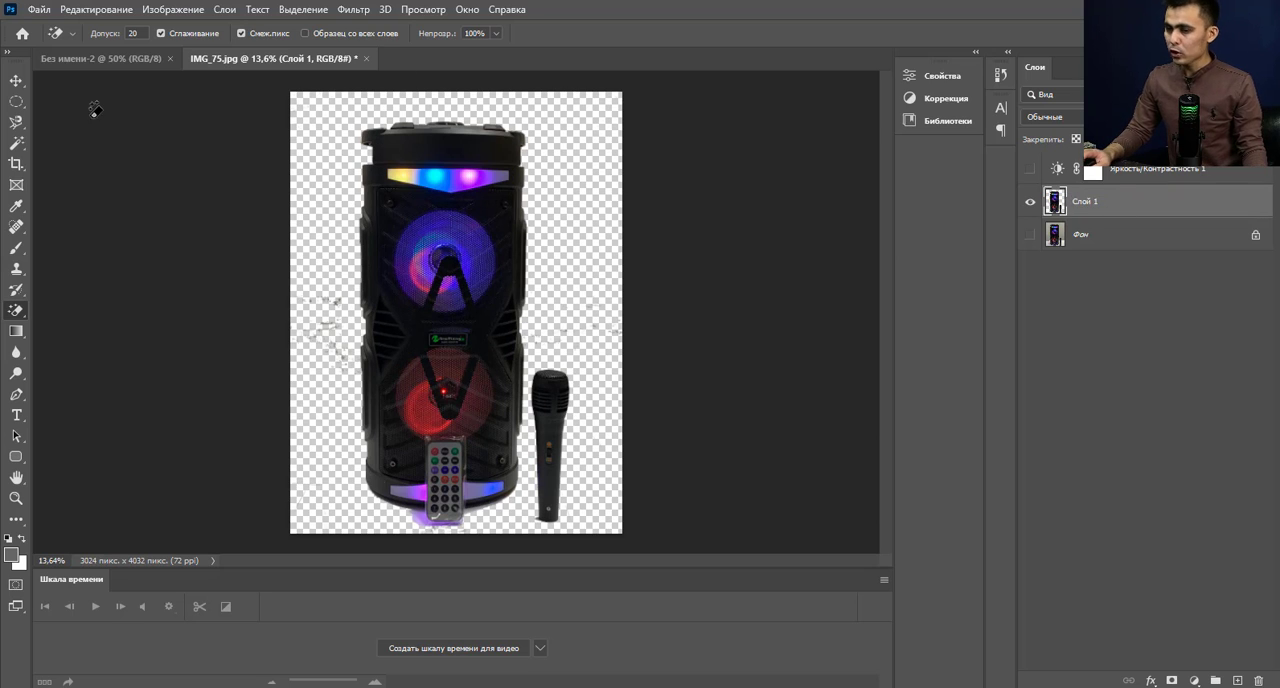
# Erase the leftover specks on both sides of the speaker using the regular Eraser with the 500 px Hard Round brush.
pyautogui.rightClick(20, 311)
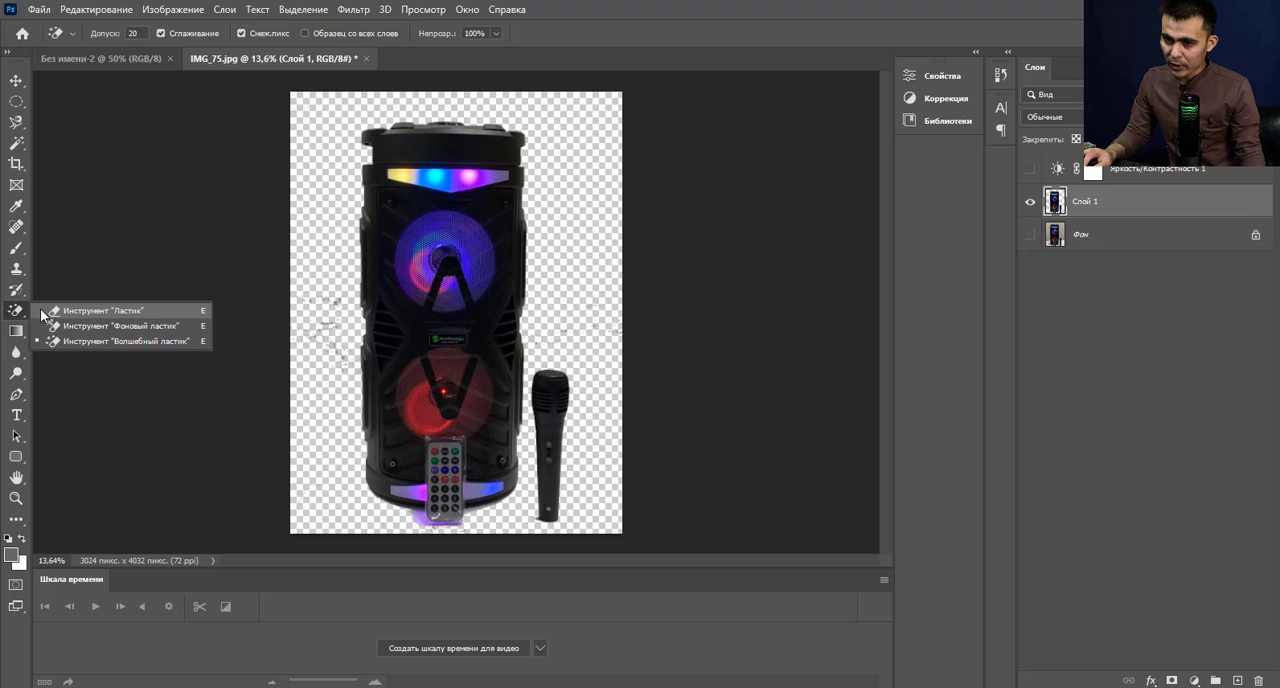
pyautogui.click(146, 310)
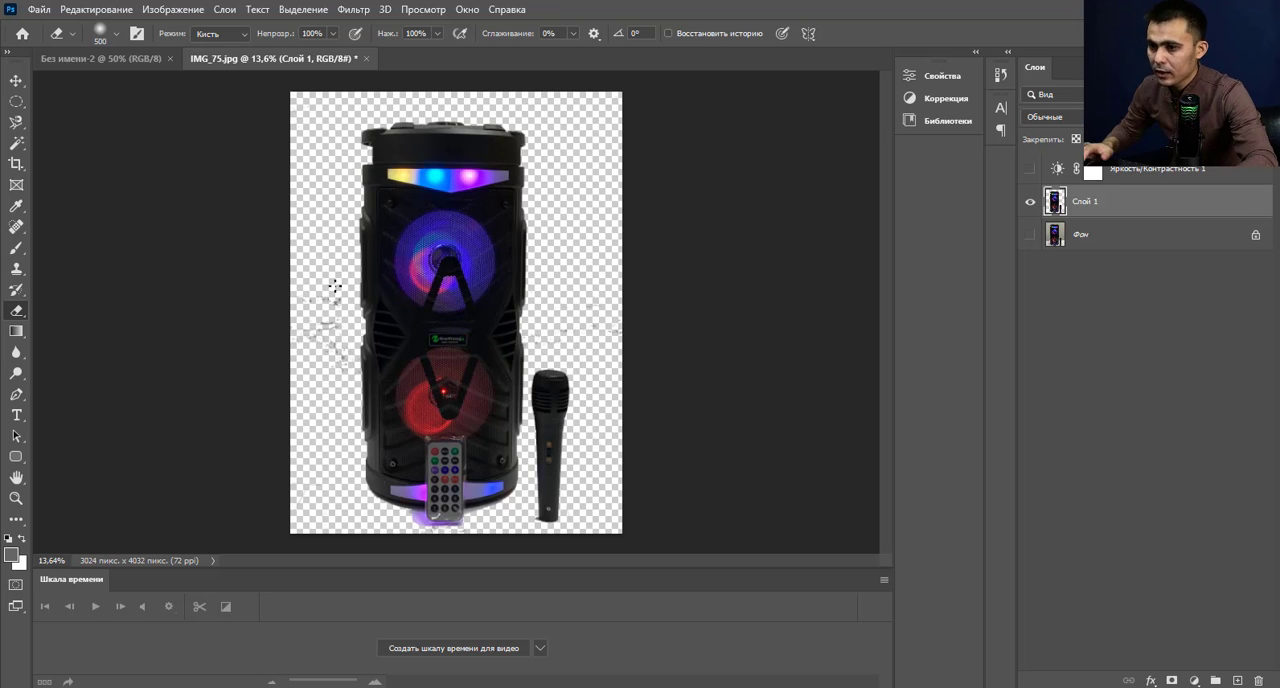
pyautogui.click(118, 37)
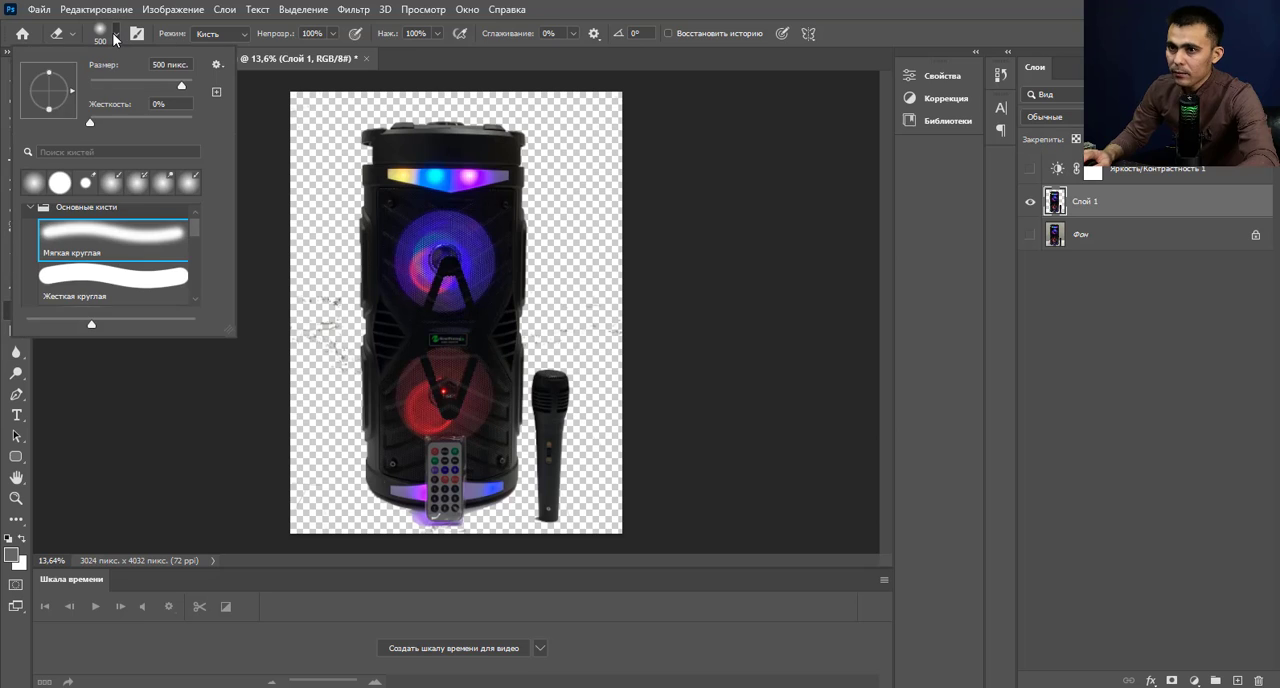
pyautogui.click(125, 283)
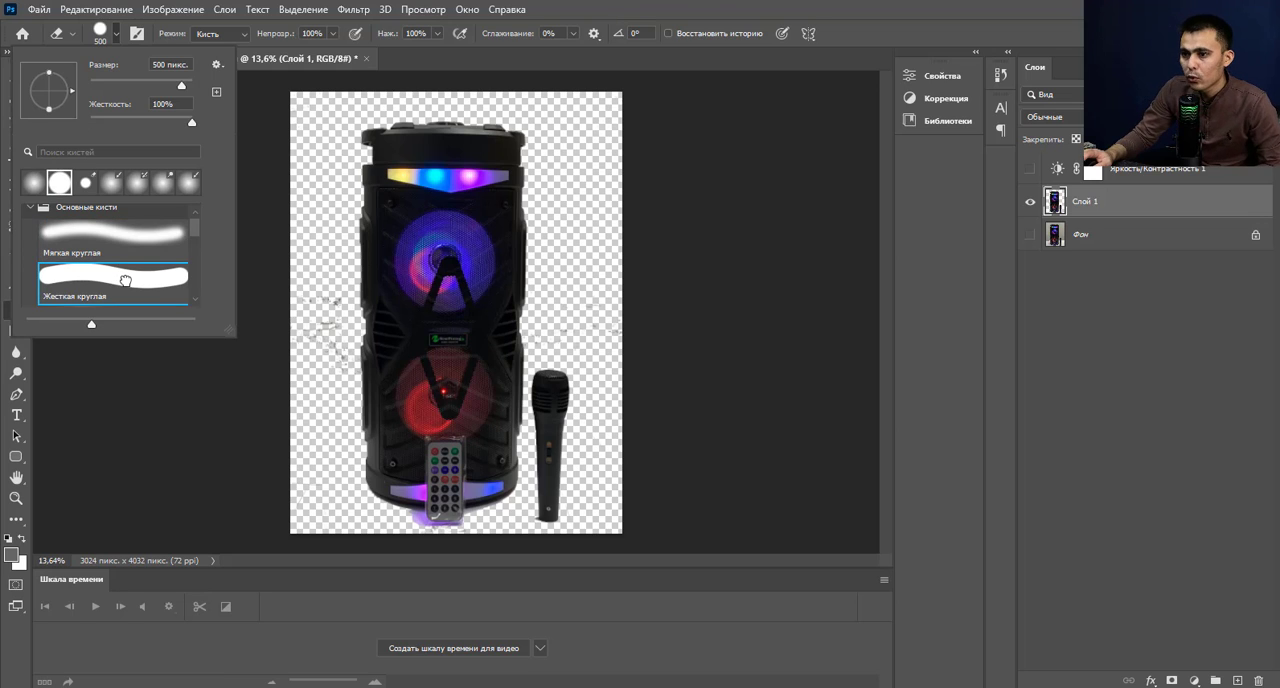
pyautogui.click(300, 379)
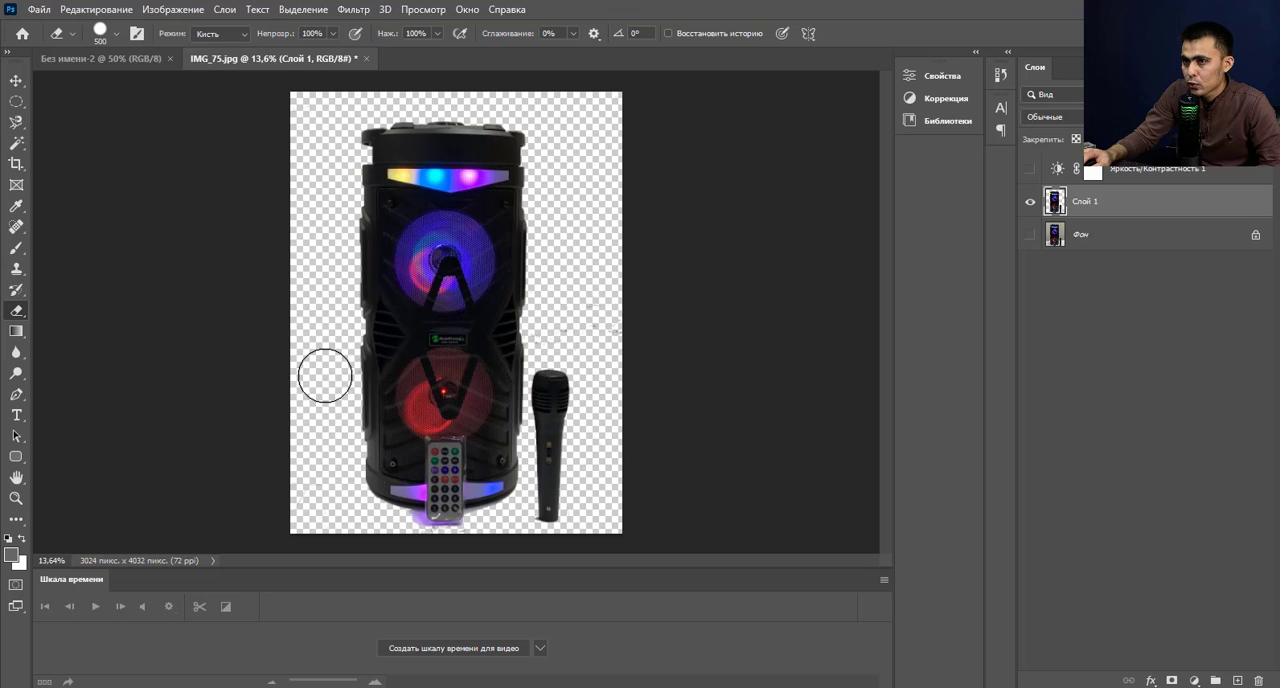
pyautogui.scroll(1, 321, 330)
pyautogui.scroll(1, 321, 330)
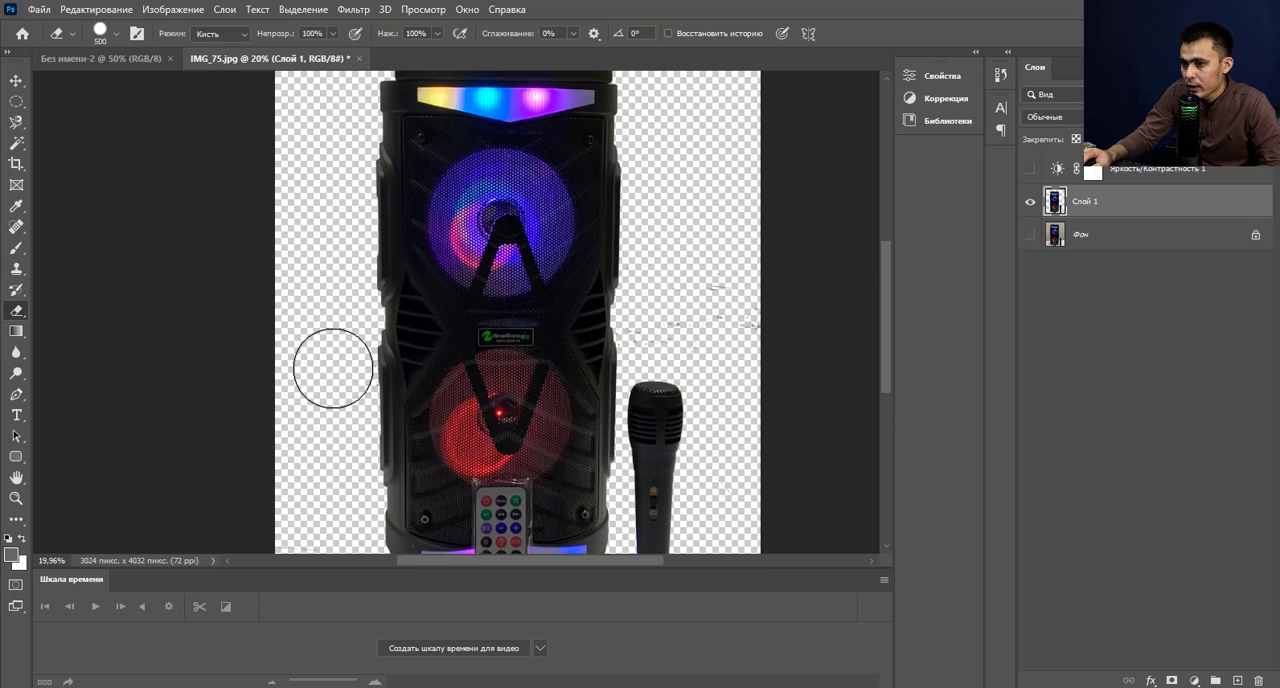
pyautogui.scroll(-1, 437, 340)
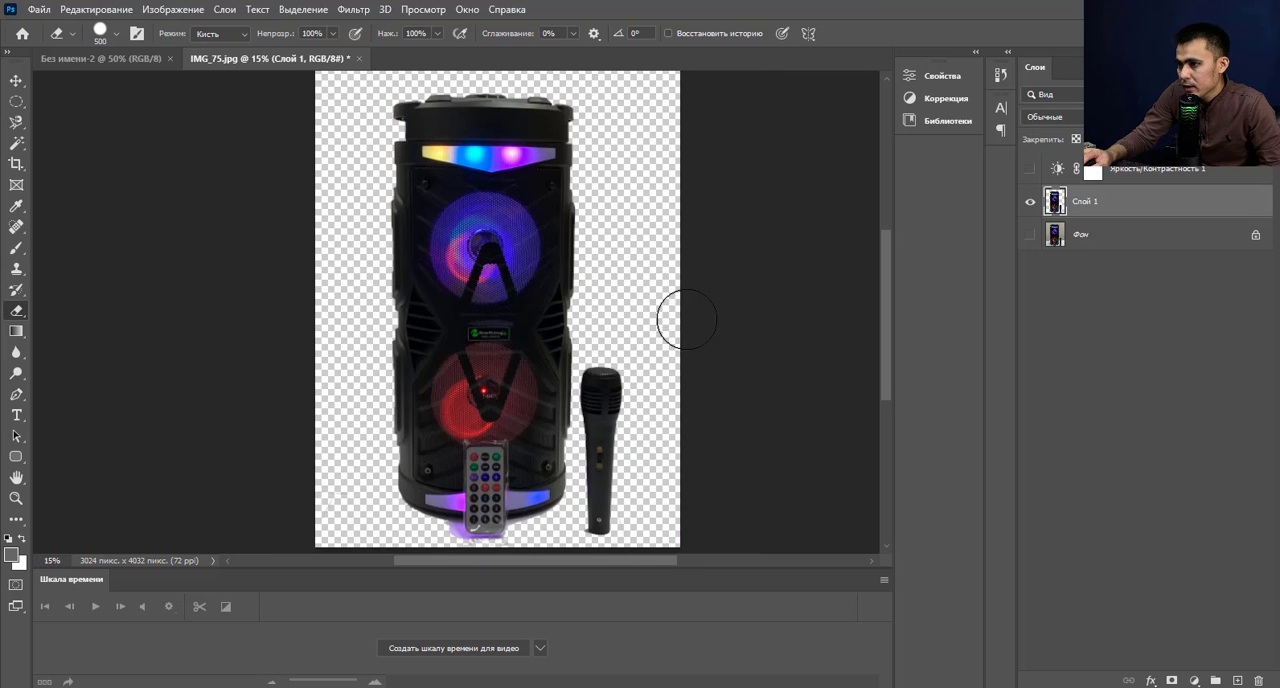
# Reduce the eraser brush size to 90 for detailed cleanup close to the speaker and microphone.
pyautogui.scroll(1, 694, 394)
pyautogui.scroll(3, 686, 362)
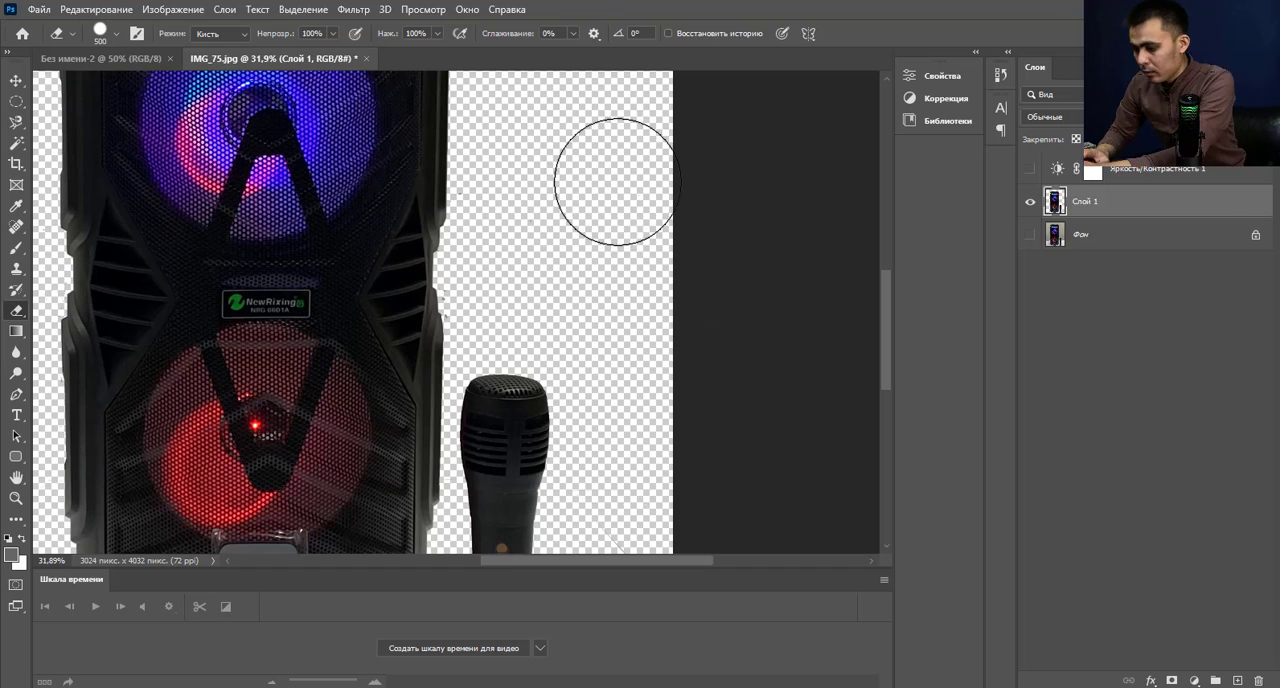
pyautogui.press('[')
pyautogui.press('[')
pyautogui.press('[')
pyautogui.press('[')
pyautogui.press('[')
pyautogui.press('[')
pyautogui.press('[')
pyautogui.press('[')
pyautogui.press('[')
pyautogui.press('[')
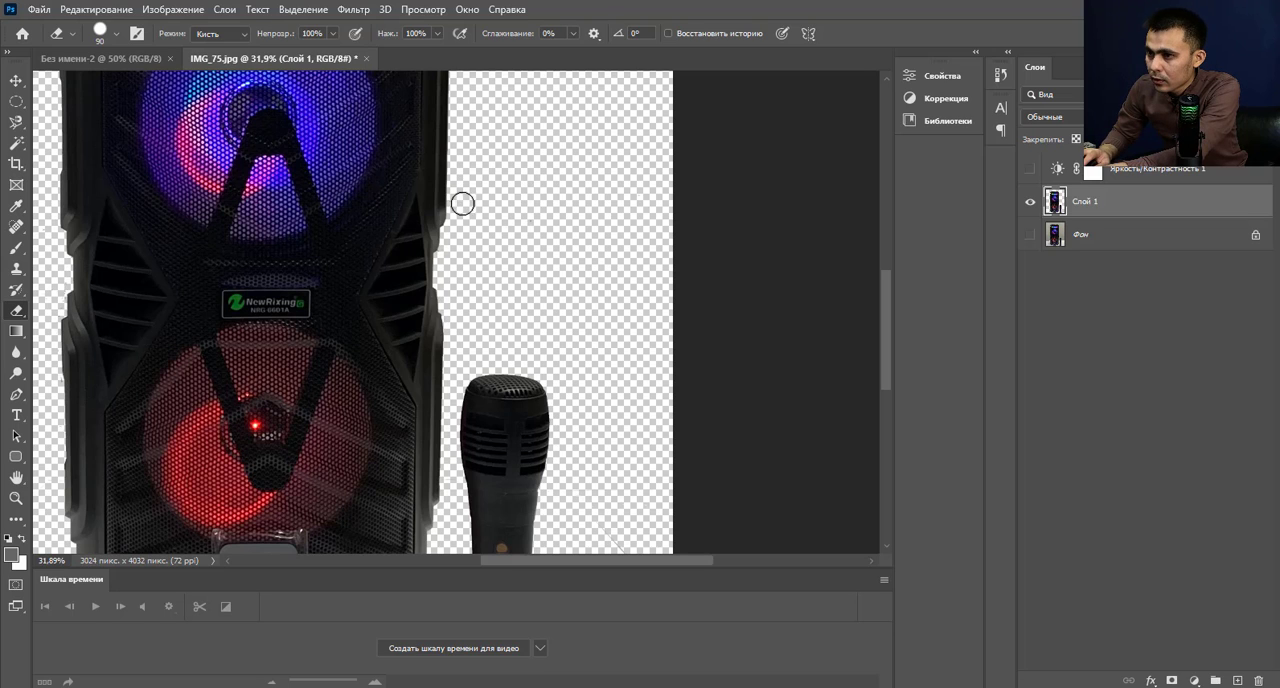
# Try erasing the shadow at the foot of the microphone, and undo the erasure.
pyautogui.scroll(-2, 576, 294)
pyautogui.scroll(-4, 590, 350)
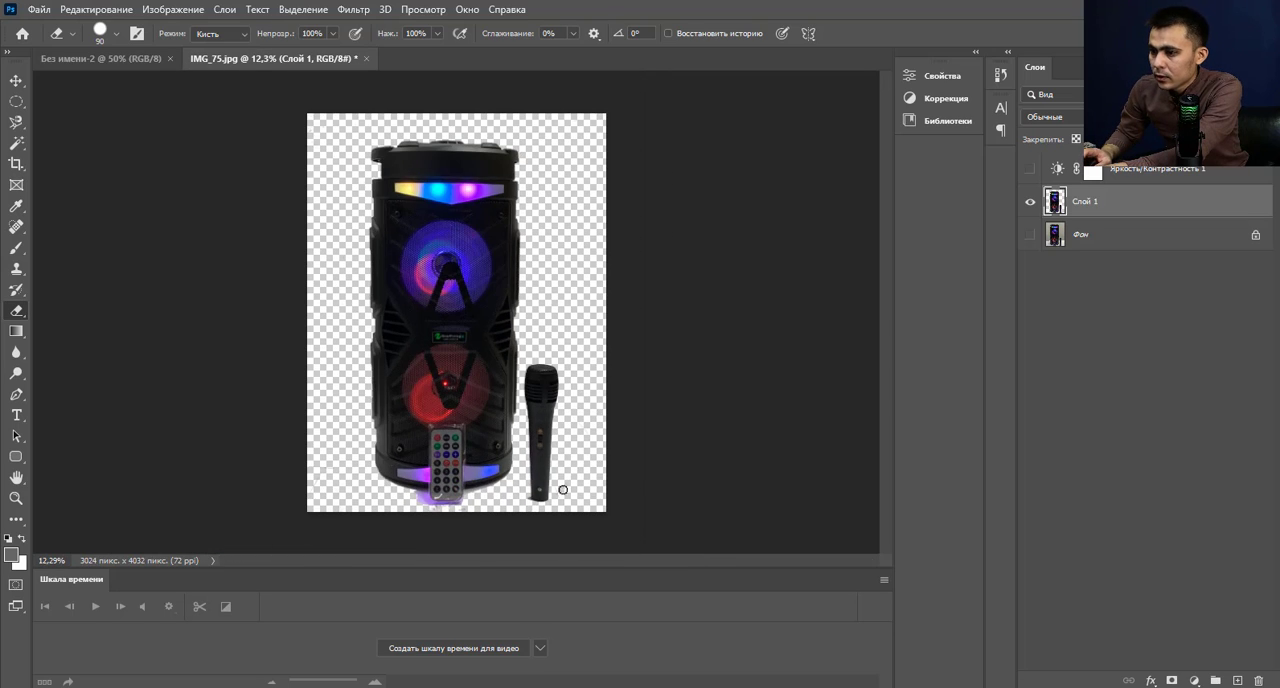
pyautogui.scroll(4, 563, 489)
pyautogui.scroll(4, 521, 537)
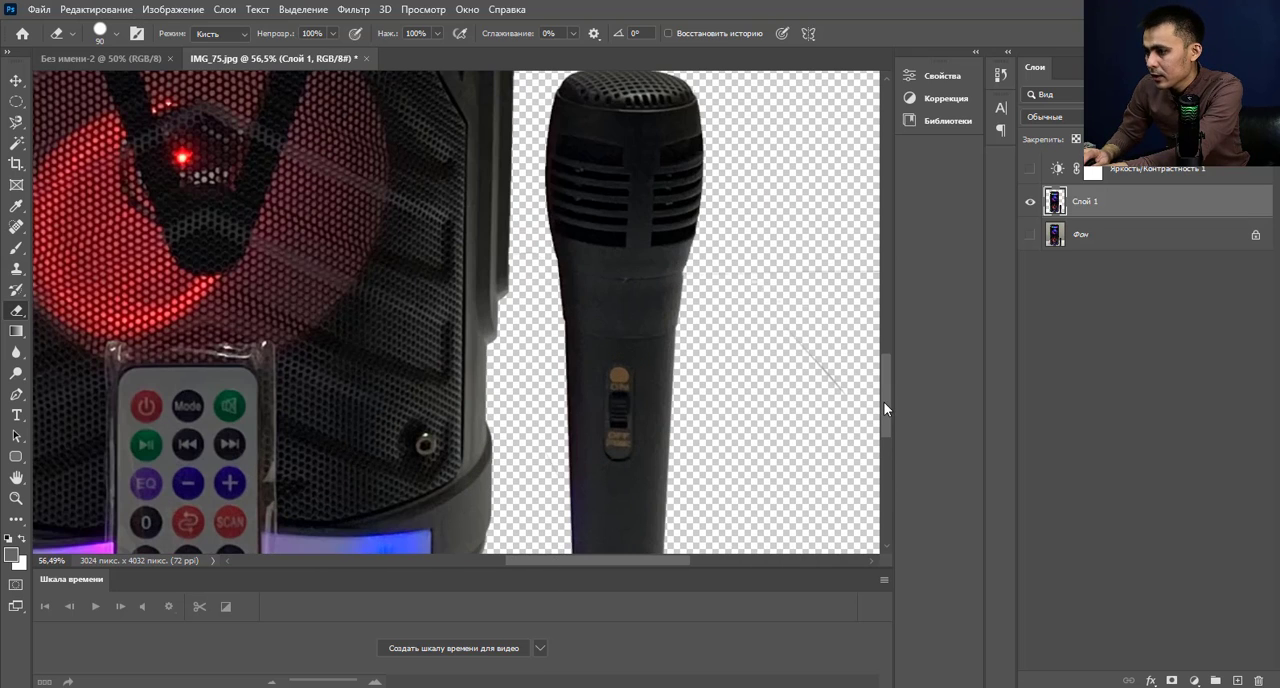
pyautogui.moveTo(884, 406); pyautogui.dragTo(889, 455)
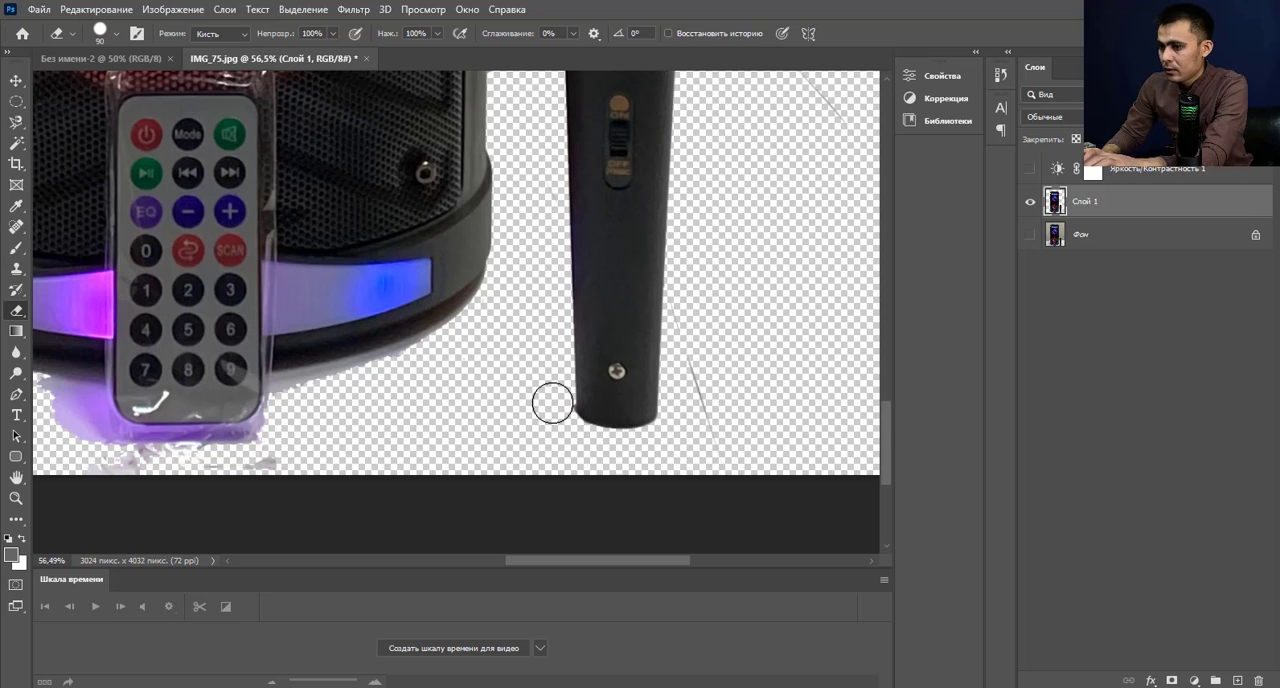
pyautogui.moveTo(605, 428); pyautogui.dragTo(603, 430)
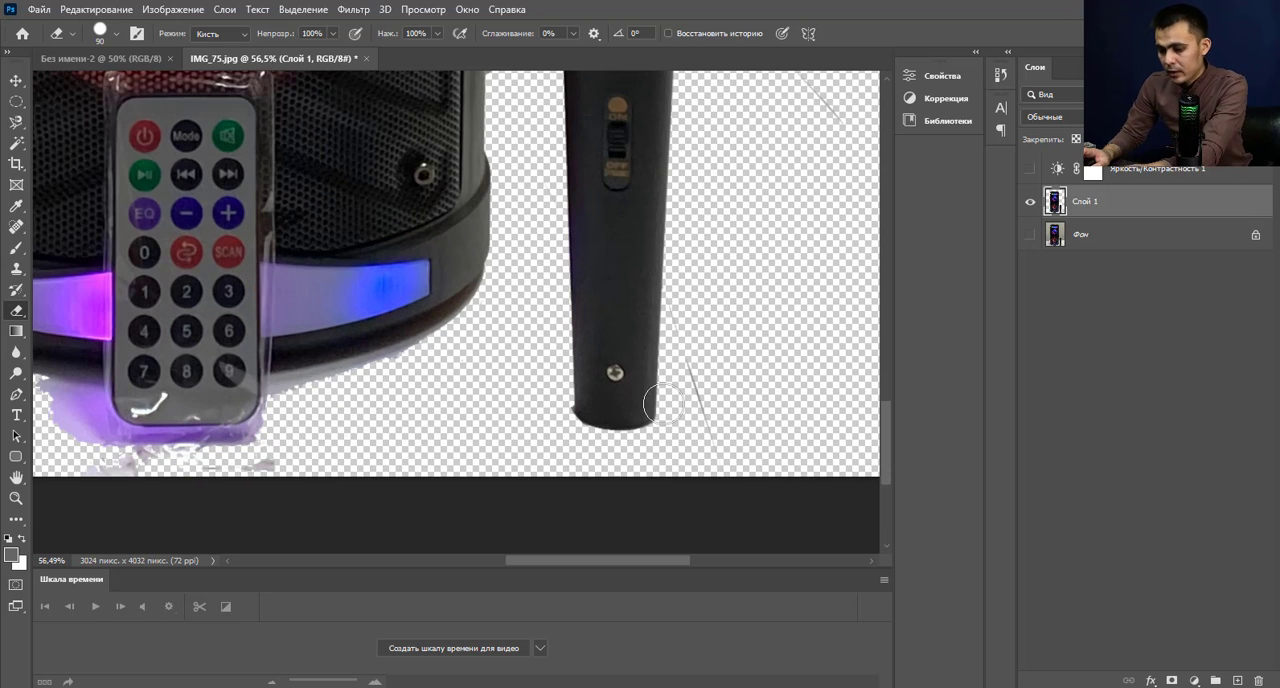
pyautogui.hotkey('ctrl', 'z')
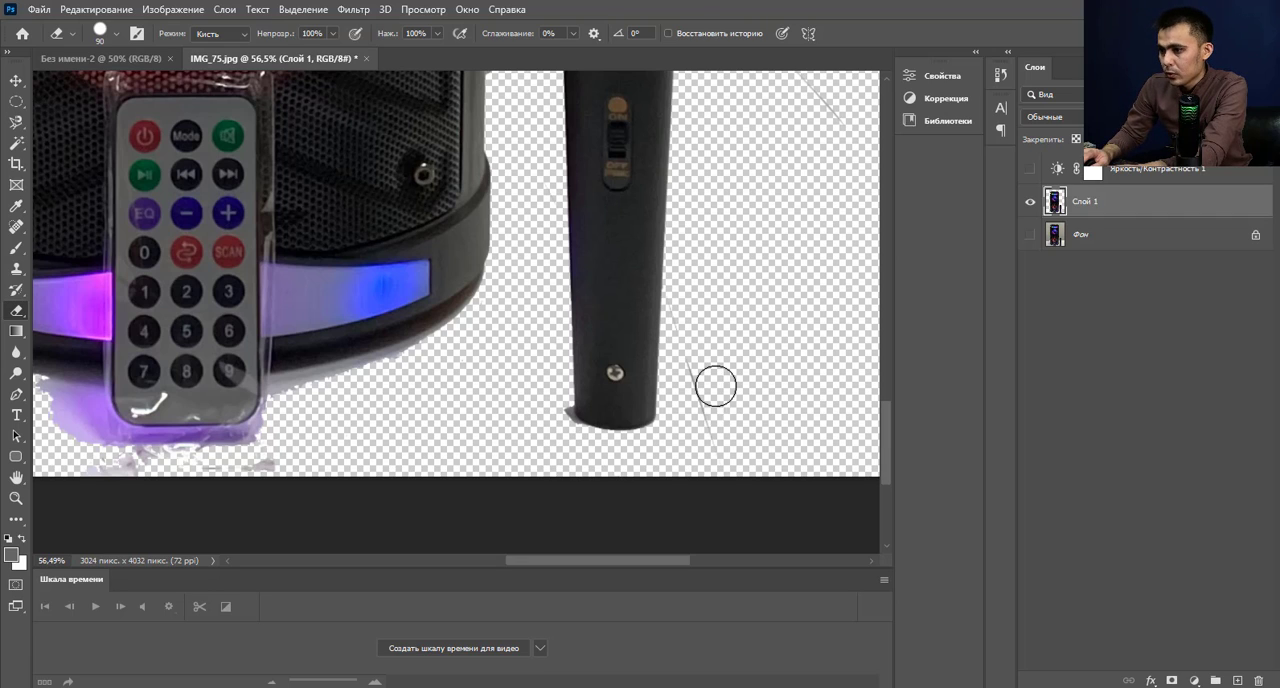
# Erase the thin dark line to the right of the microphone's lower end.
pyautogui.moveTo(716, 413); pyautogui.dragTo(688, 322)
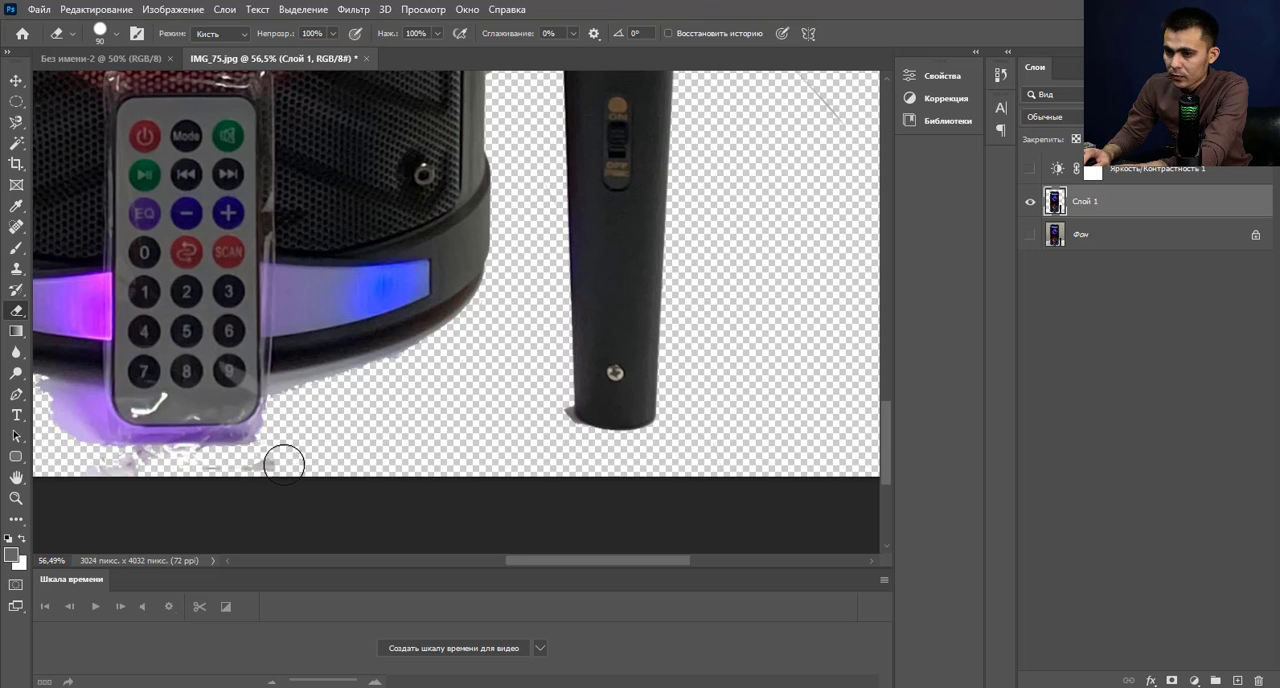
# Try erasing the residue and the purple glow below the remote control, and undo the erasure.
pyautogui.moveTo(221, 471)
pyautogui.mouseDown()
pyautogui.moveTo(45, 455)
pyautogui.moveTo(160, 465)
pyautogui.moveTo(237, 451)
pyautogui.moveTo(122, 457)
pyautogui.moveTo(109, 446)
pyautogui.moveTo(197, 453)
pyautogui.moveTo(277, 429)
pyautogui.mouseUp()
pyautogui.scroll(5, 77, 463)
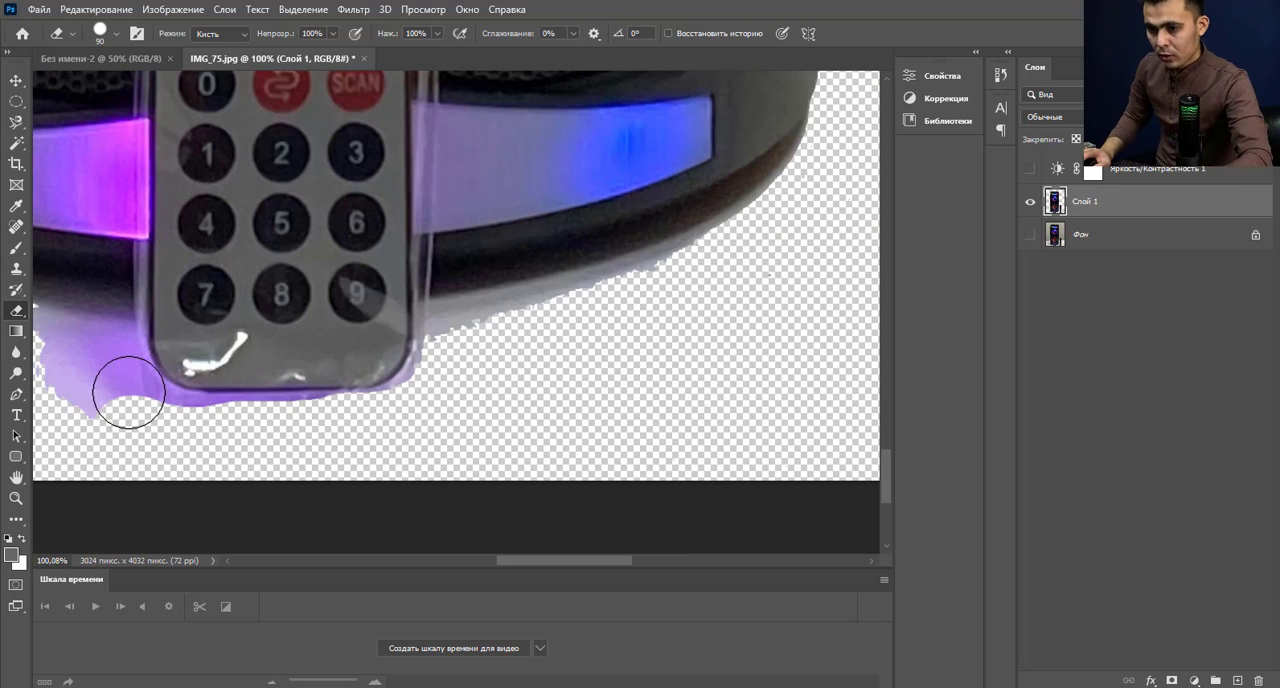
pyautogui.press('z')
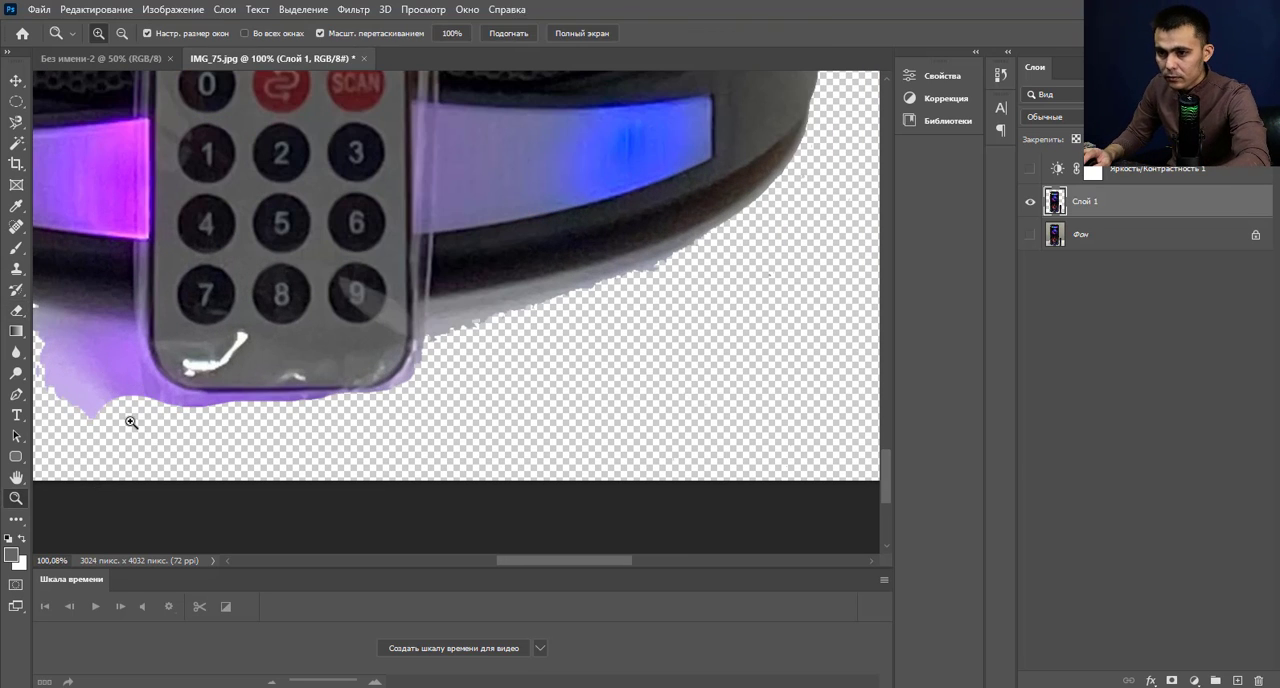
pyautogui.hotkey('ctrl', 'z')
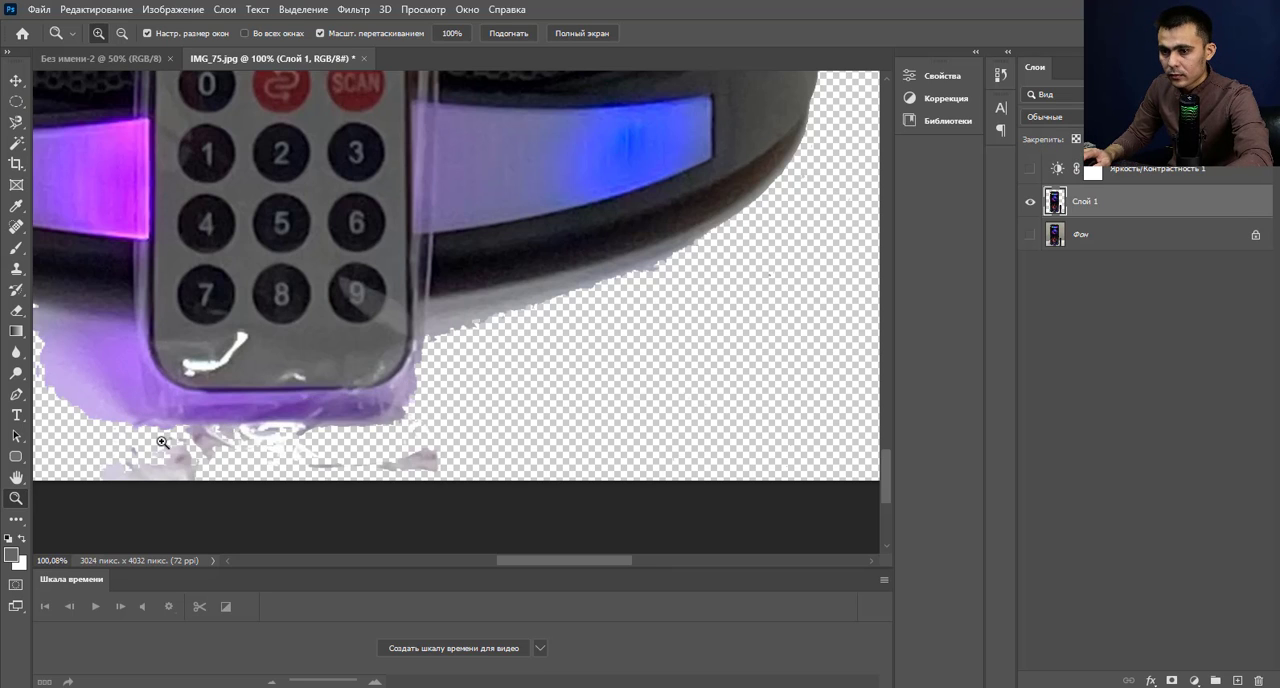
# Erase the residue and purple glow below the remote control, and trim the fringe along the speaker base on both sides of it.
pyautogui.scroll(-3, 162, 442)
pyautogui.press('e')
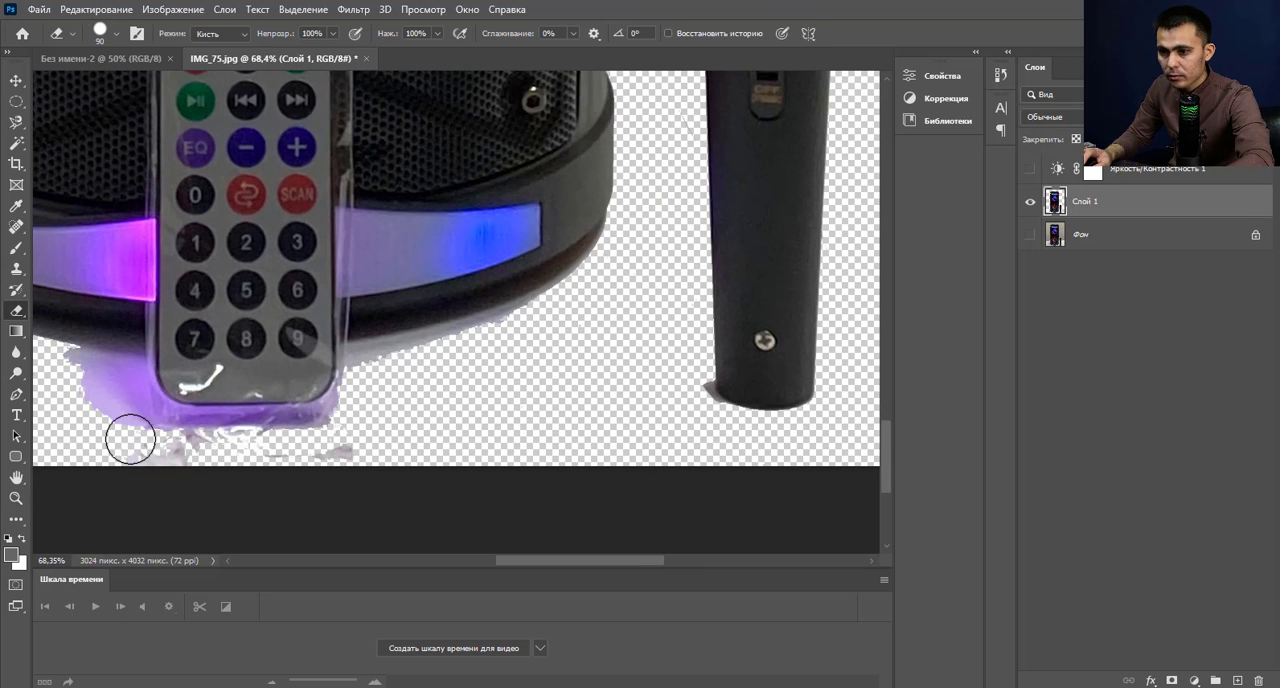
pyautogui.moveTo(145, 442); pyautogui.dragTo(320, 456)
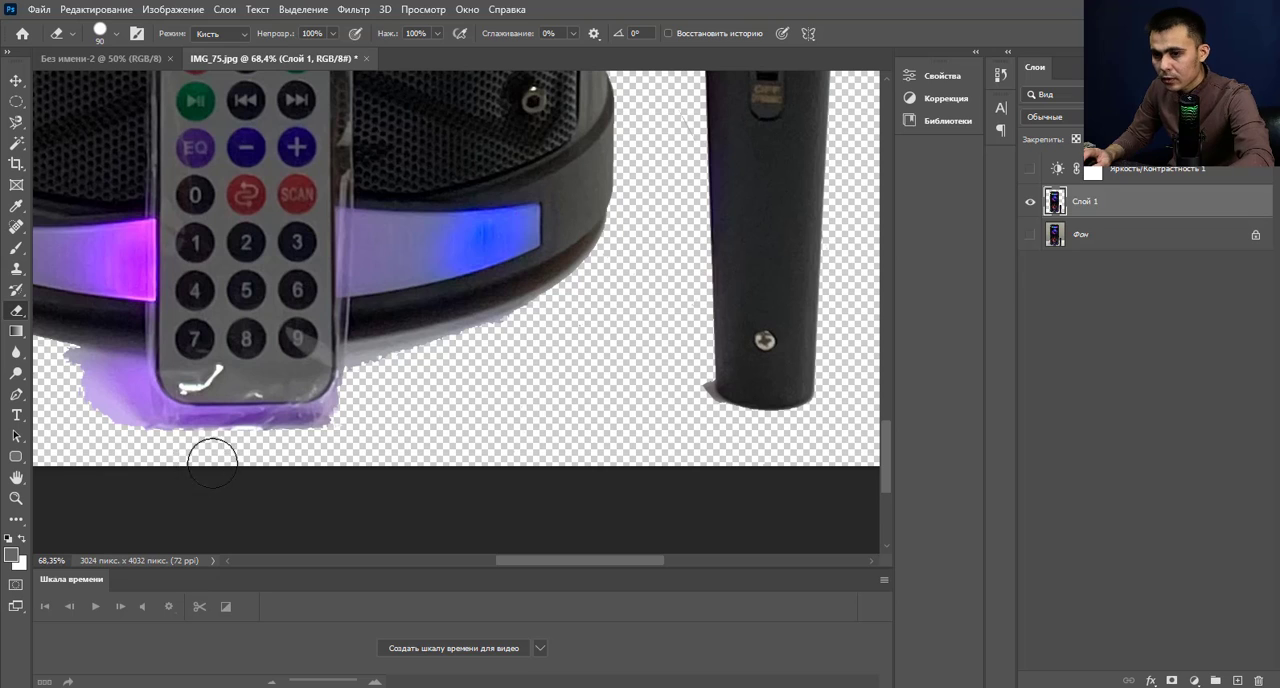
pyautogui.moveTo(160, 434); pyautogui.dragTo(371, 437)
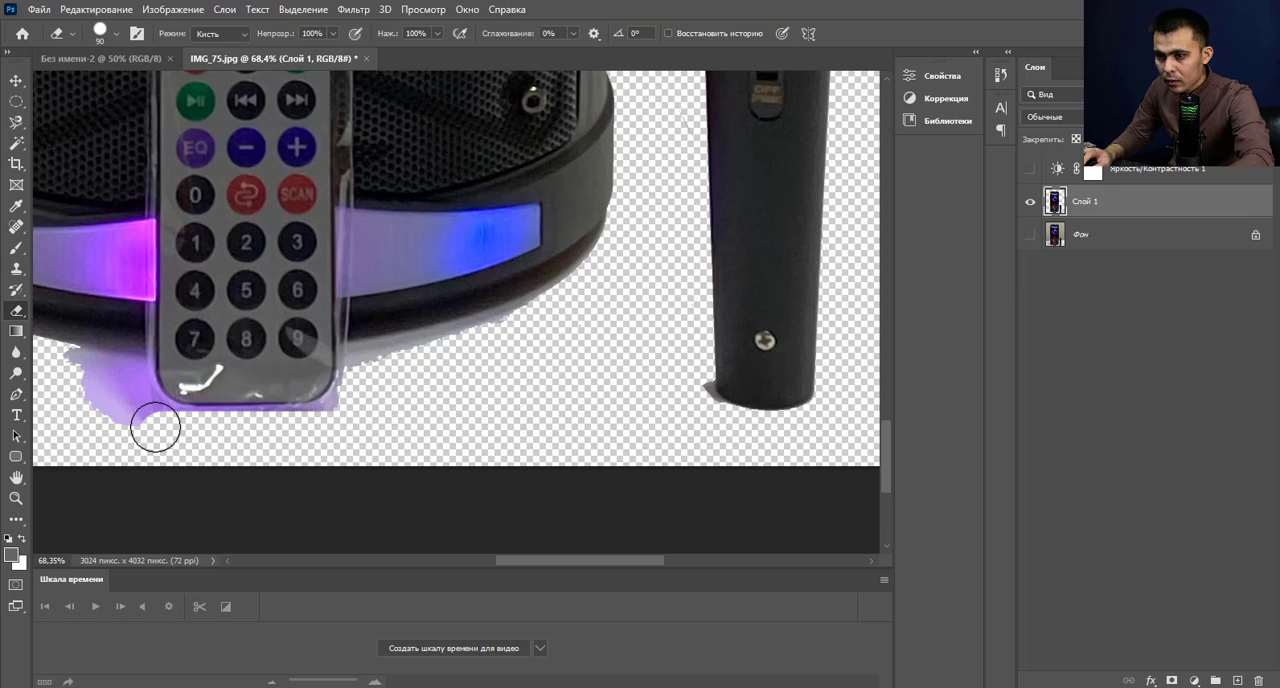
pyautogui.moveTo(153, 428); pyautogui.dragTo(403, 434)
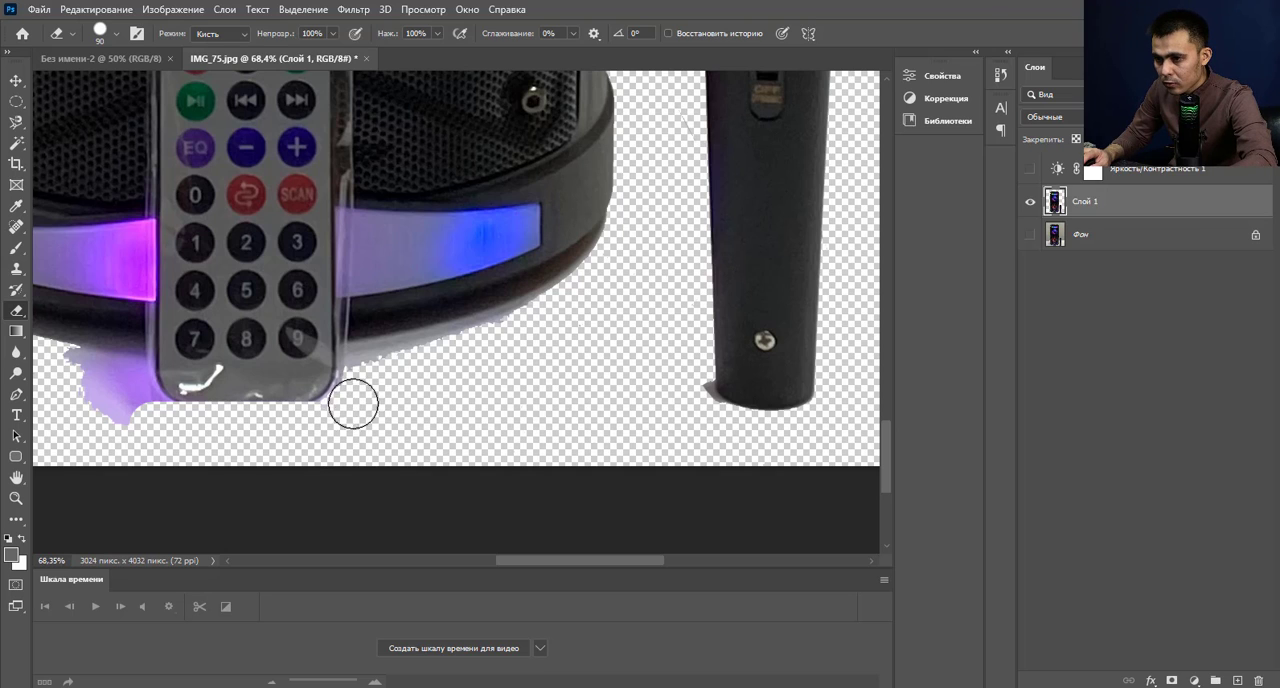
pyautogui.moveTo(361, 387); pyautogui.dragTo(549, 323)
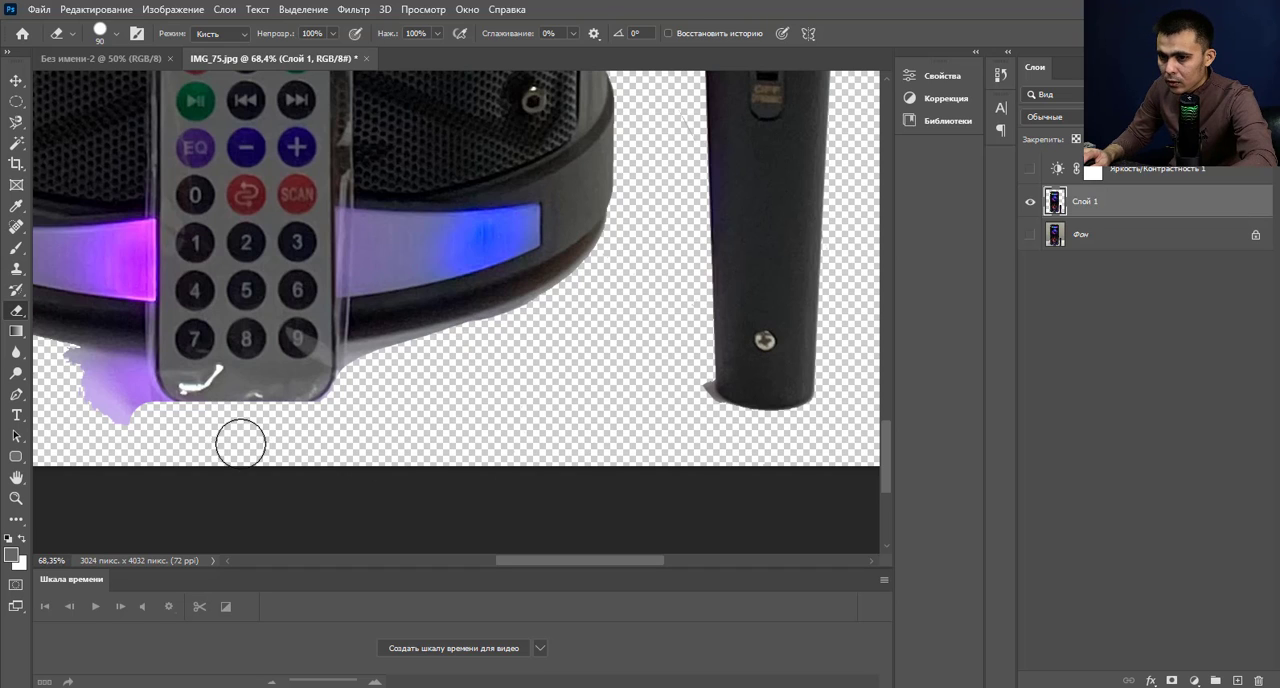
pyautogui.moveTo(151, 427); pyautogui.dragTo(69, 371)
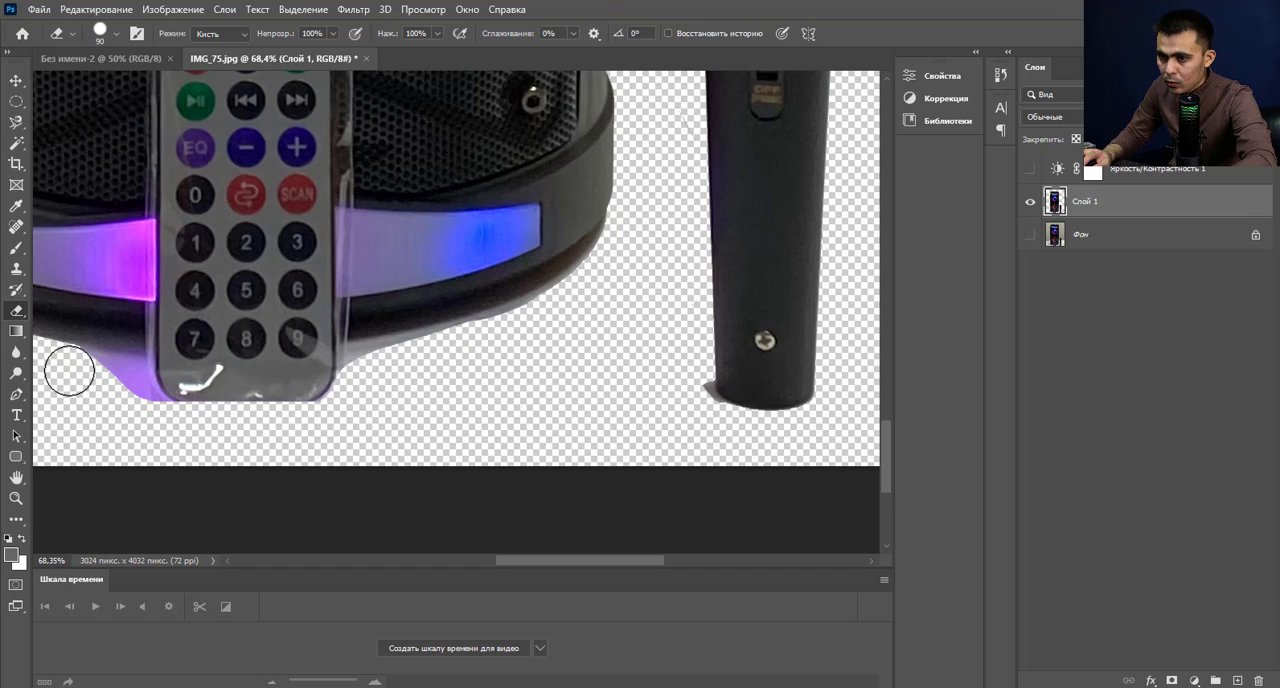
# Reduce the eraser brush size to 35 and erase the remaining purple glow beside the remote control's lower-left edge.
pyautogui.scroll(3, 69, 371)
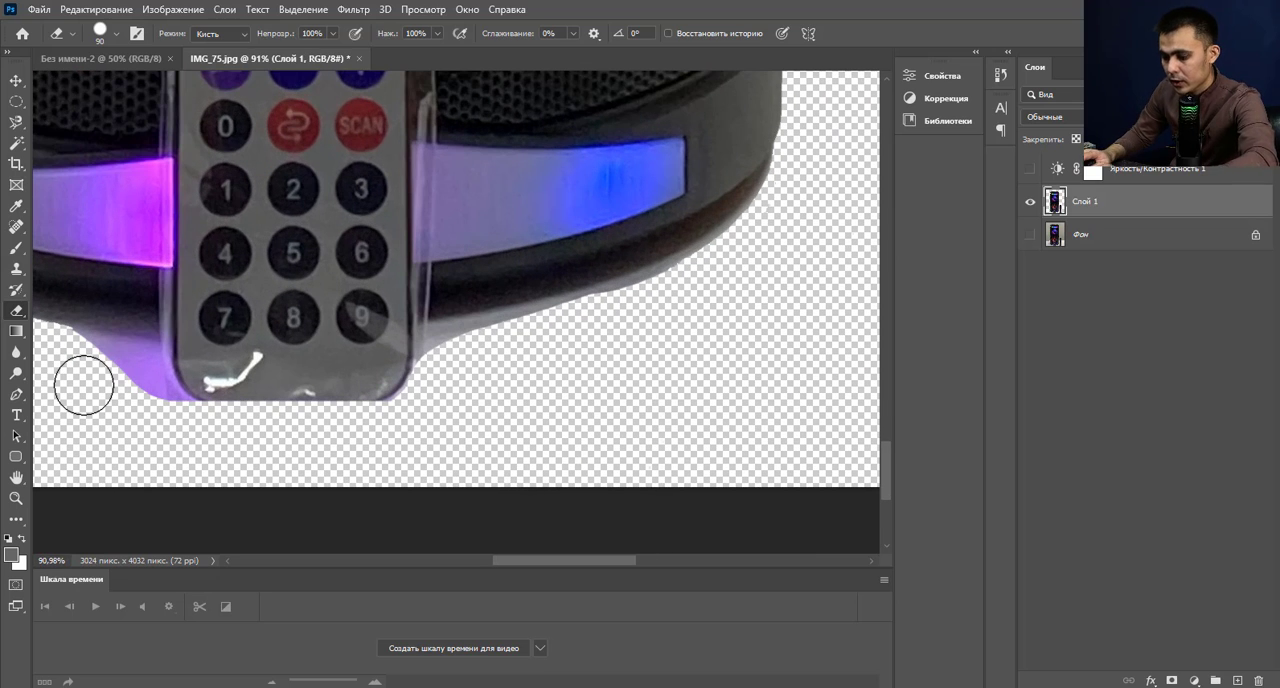
pyautogui.press('[')
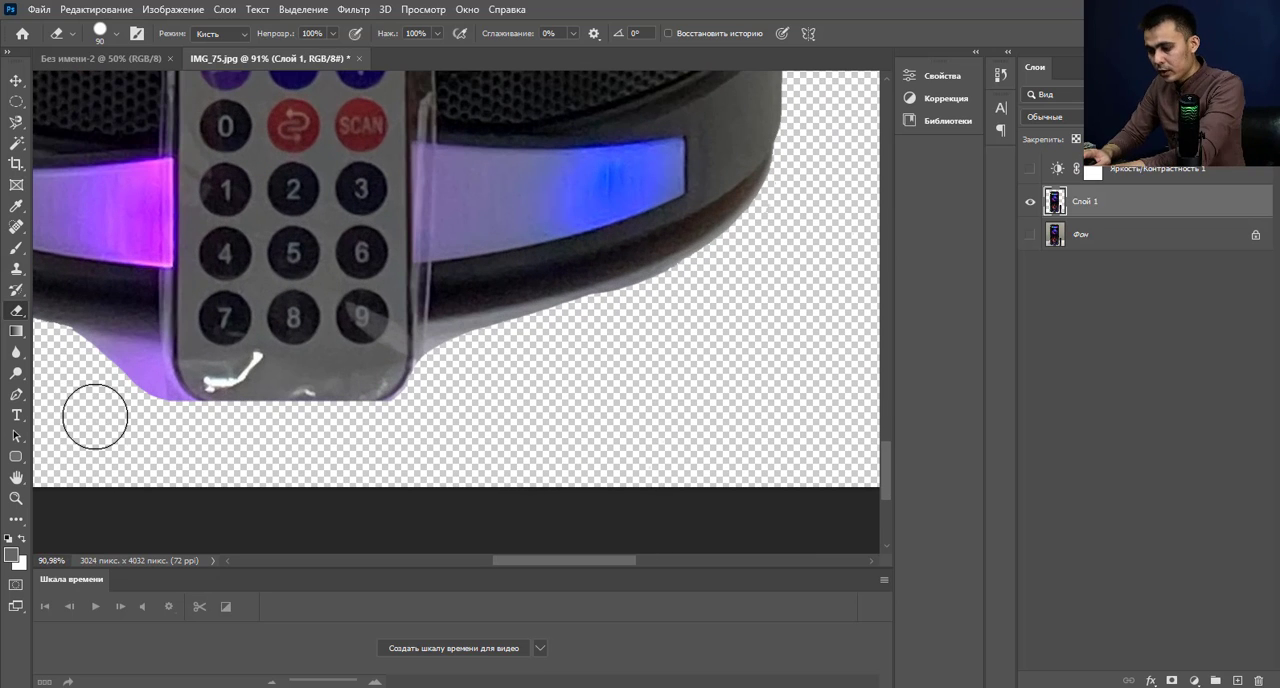
pyautogui.press('[')
pyautogui.press('[')
pyautogui.press('[')
pyautogui.press('[')
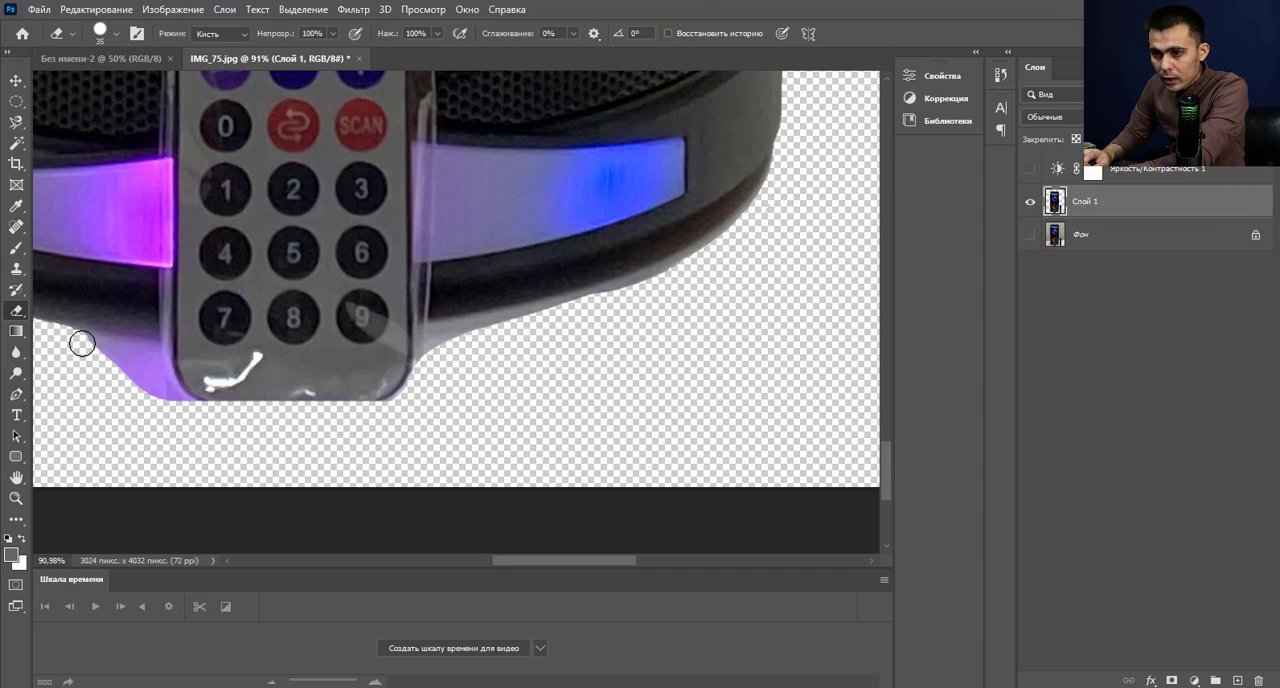
pyautogui.moveTo(82, 344)
pyautogui.mouseDown()
pyautogui.moveTo(146, 368)
pyautogui.moveTo(181, 413)
pyautogui.moveTo(121, 371)
pyautogui.mouseUp()
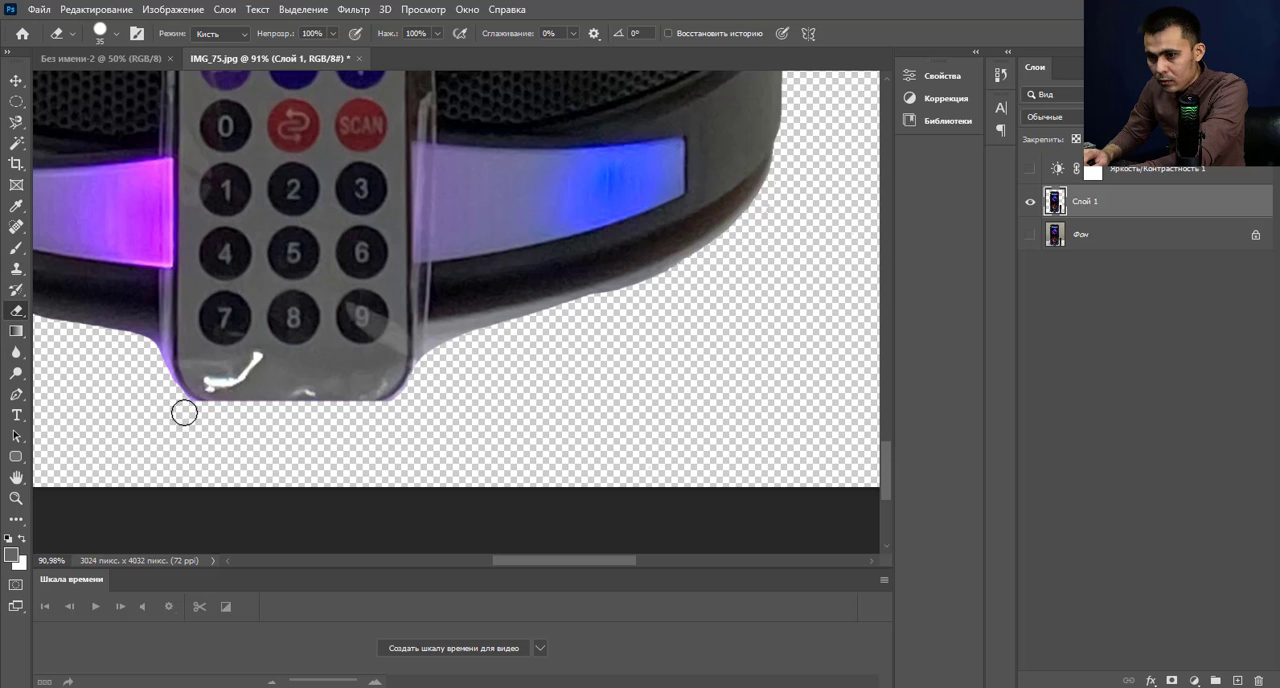
pyautogui.scroll(-6, 402, 424)
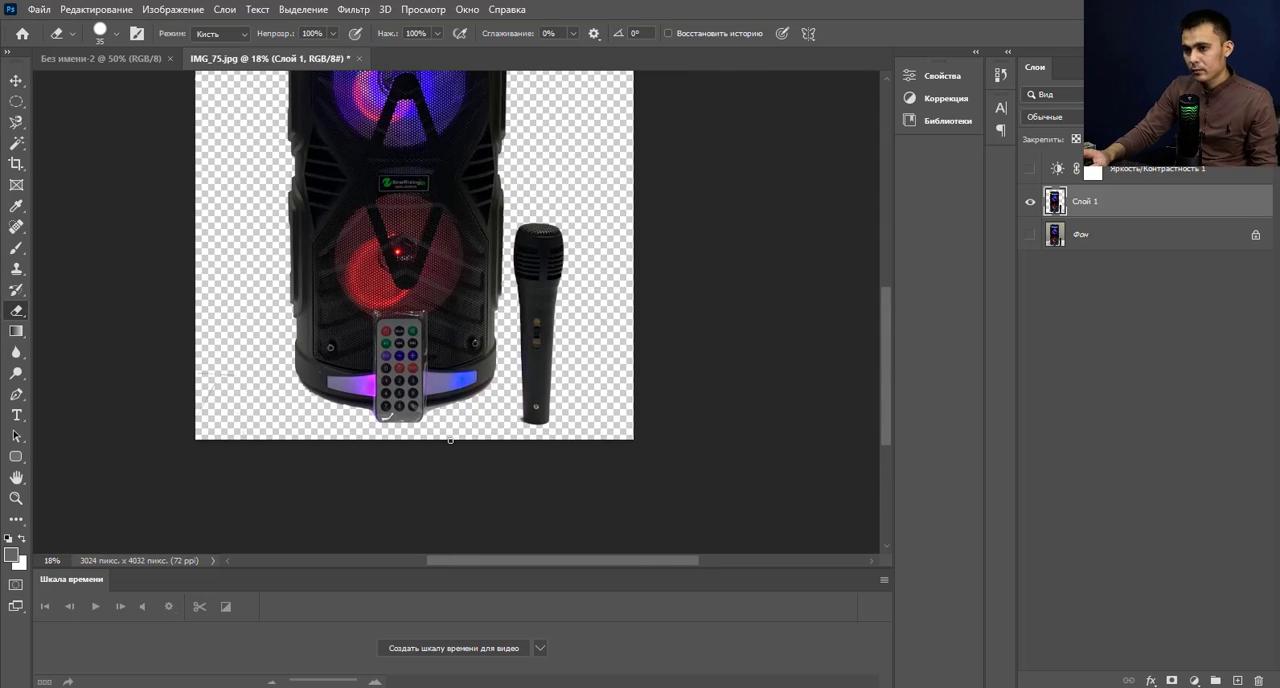
# Remove the white glare marks below the number keys of the remote control with the Spot Healing Brush.
pyautogui.scroll(5, 390, 427)
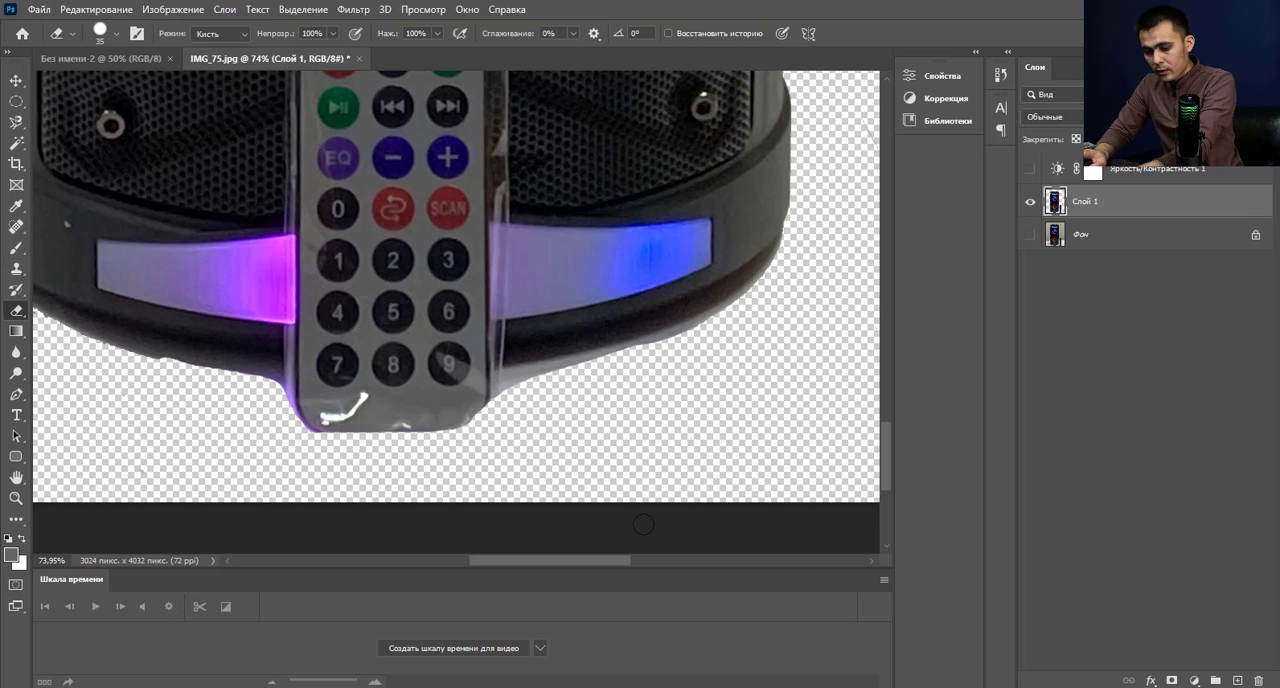
pyautogui.scroll(2, 330, 438)
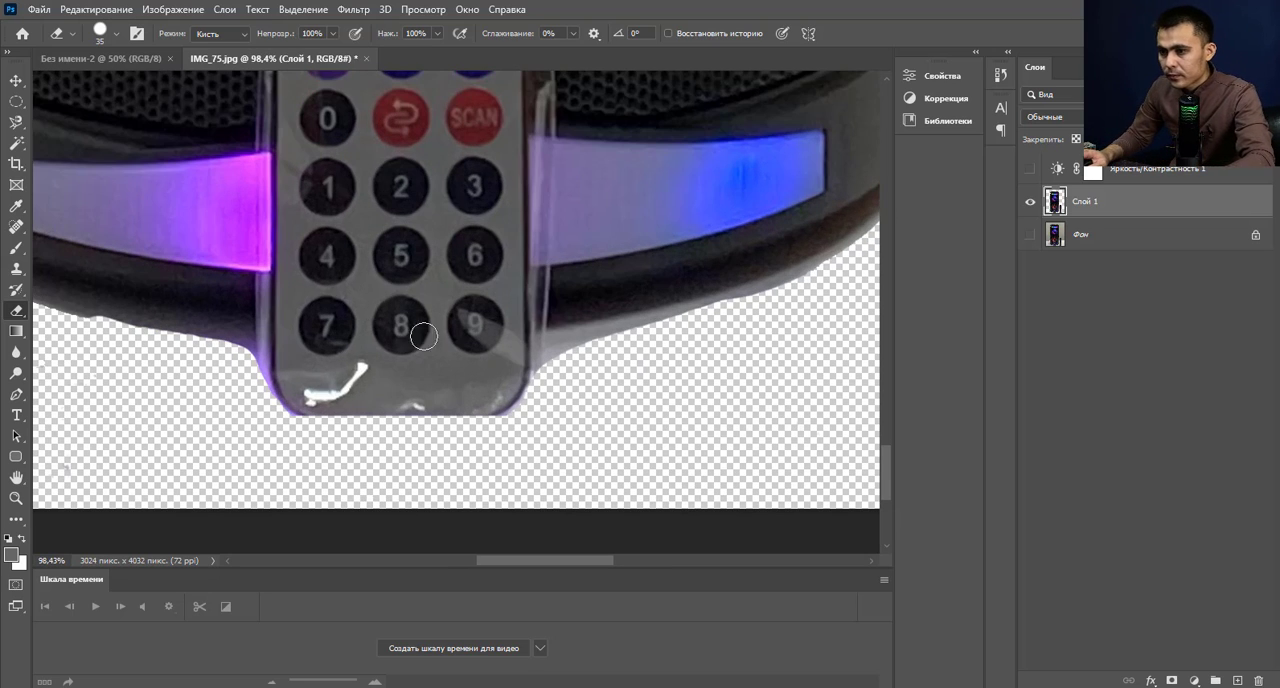
pyautogui.click(17, 227)
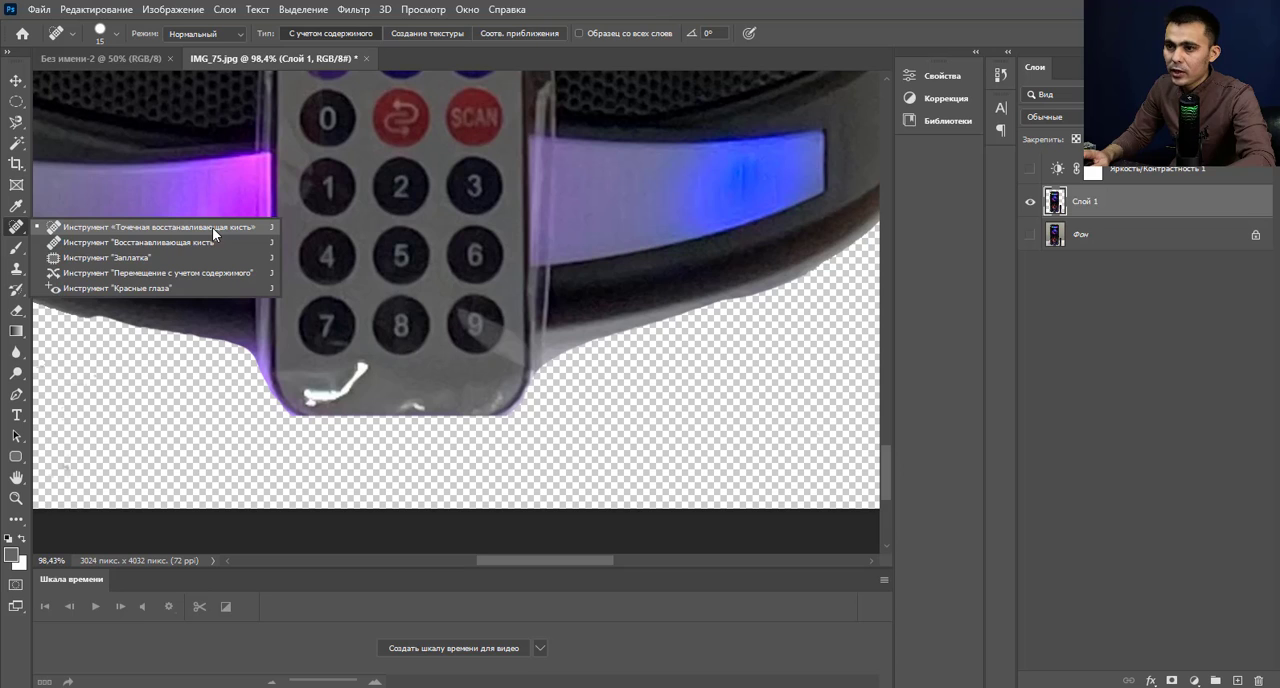
pyautogui.click(212, 227)
pyautogui.scroll(2, 318, 401)
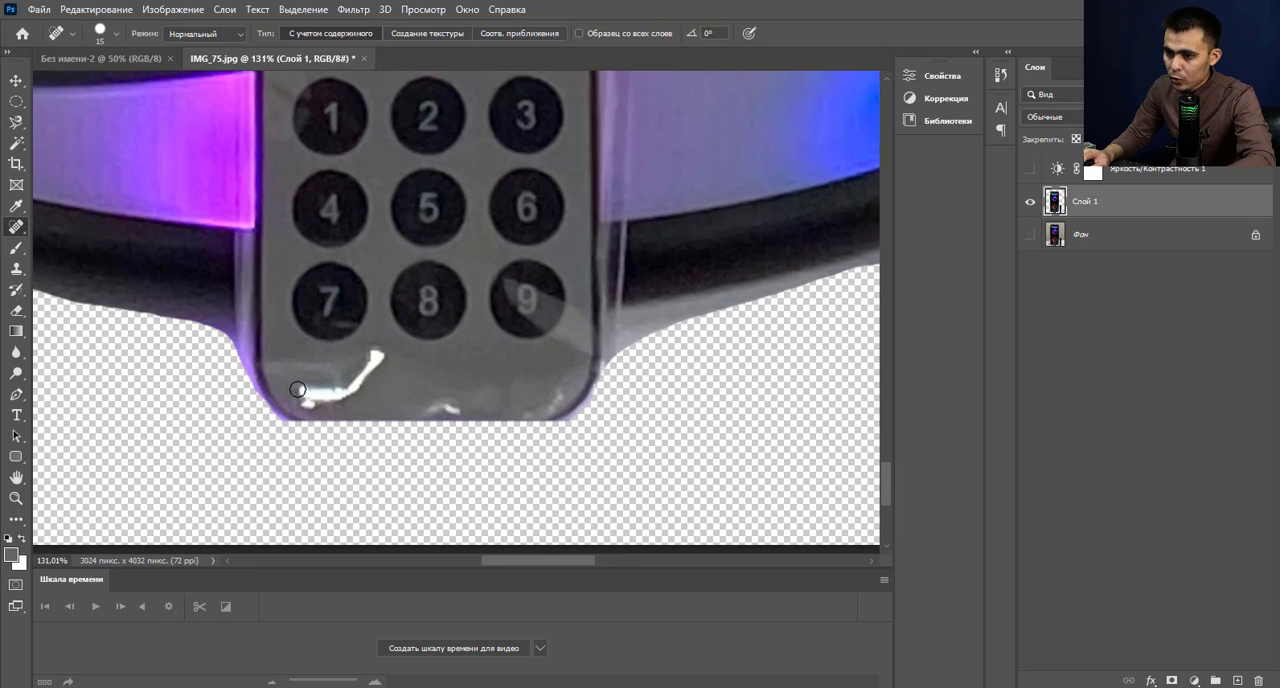
pyautogui.moveTo(297, 389)
pyautogui.mouseDown()
pyautogui.moveTo(359, 382)
pyautogui.moveTo(380, 355)
pyautogui.mouseUp()
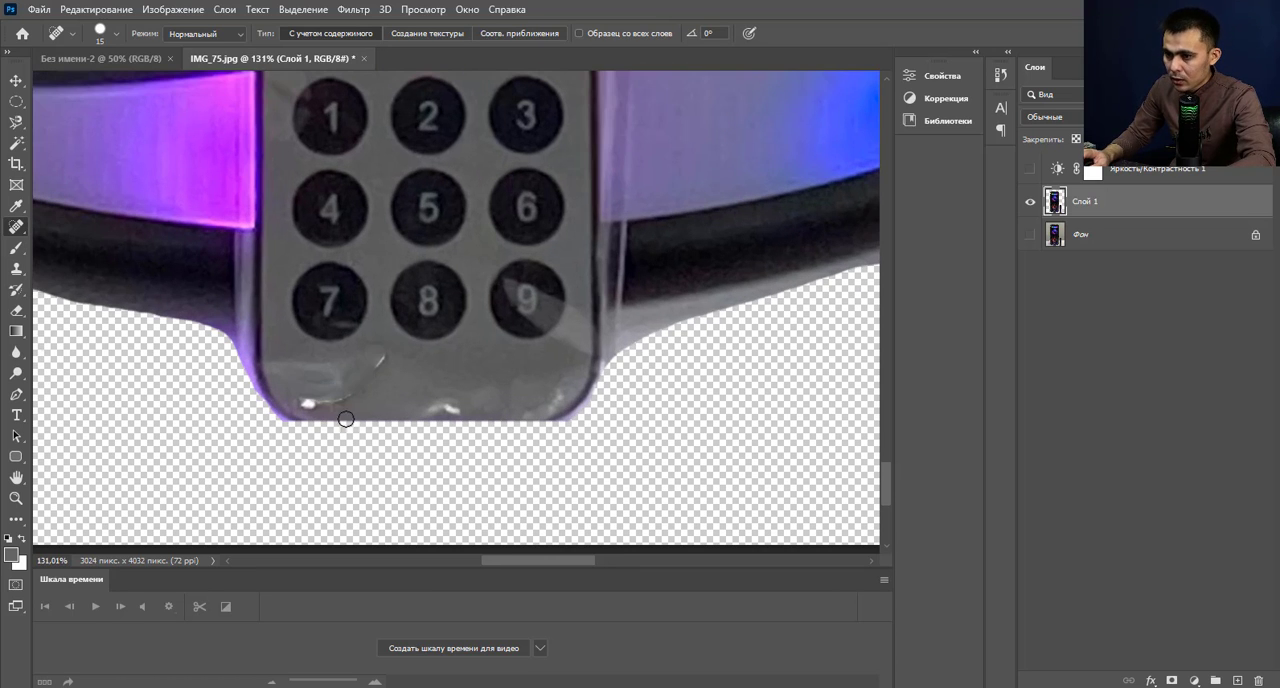
pyautogui.moveTo(303, 402)
pyautogui.mouseDown()
pyautogui.moveTo(366, 379)
pyautogui.moveTo(389, 348)
pyautogui.mouseUp()
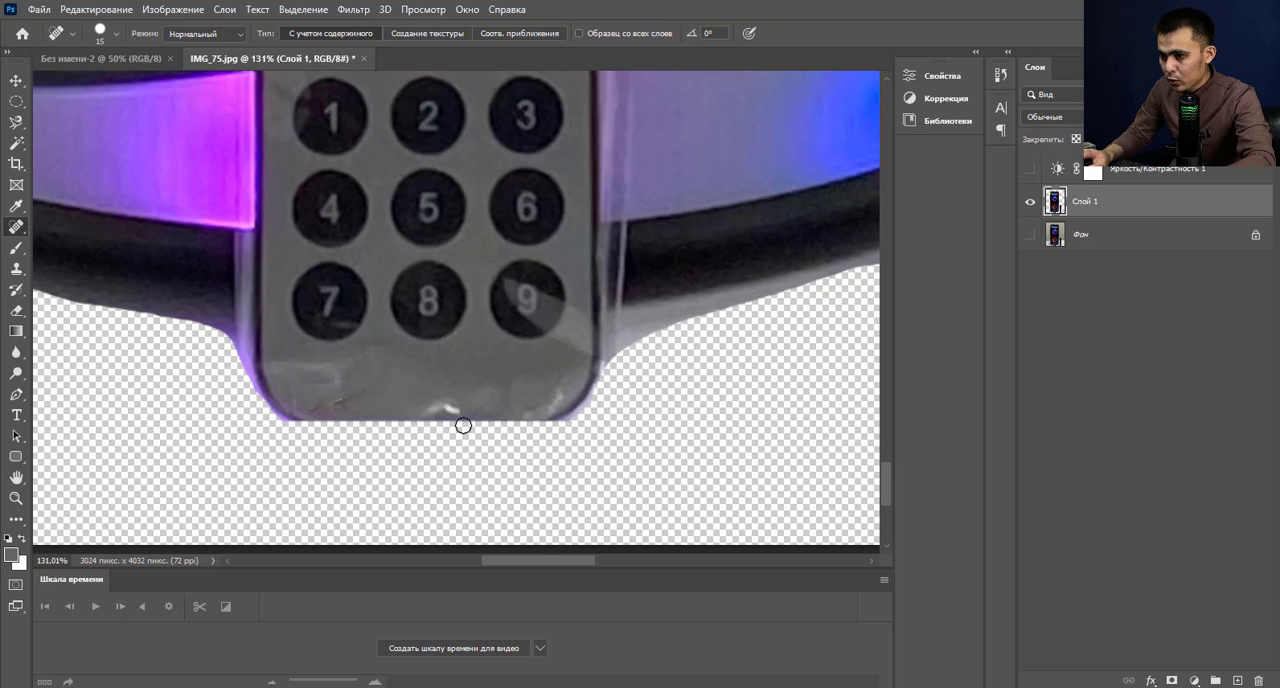
pyautogui.moveTo(359, 392); pyautogui.dragTo(301, 409)
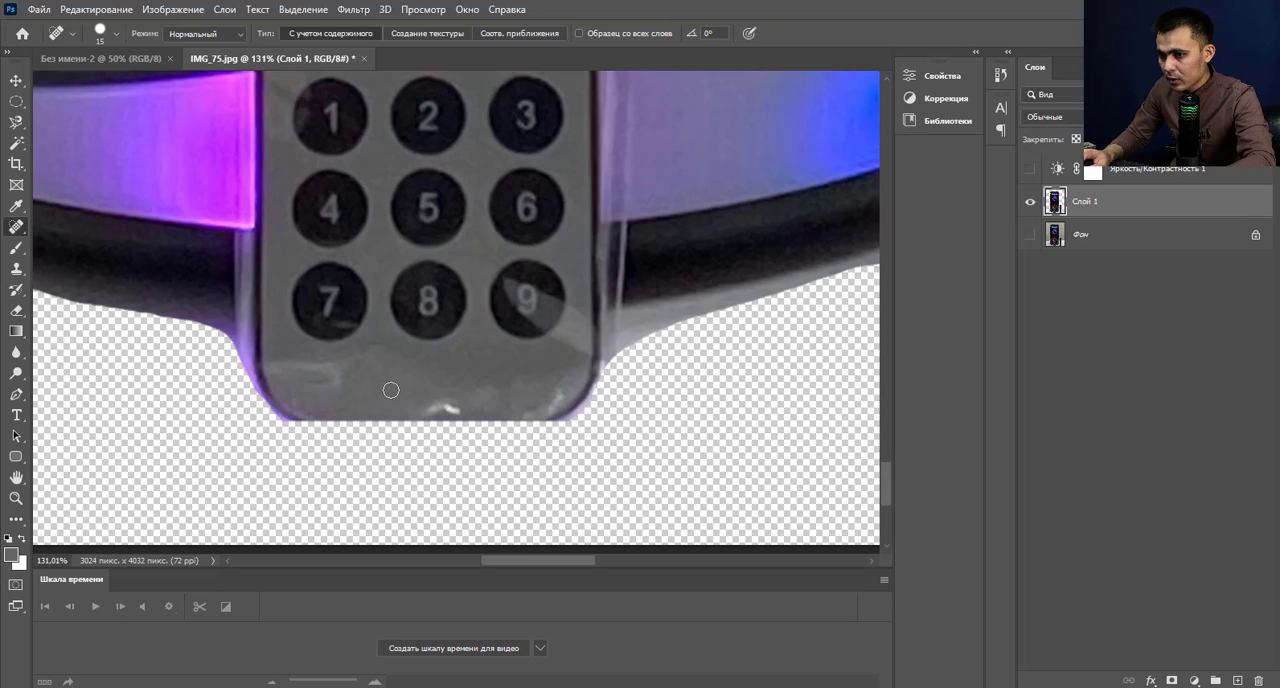
pyautogui.moveTo(426, 407); pyautogui.dragTo(418, 404)
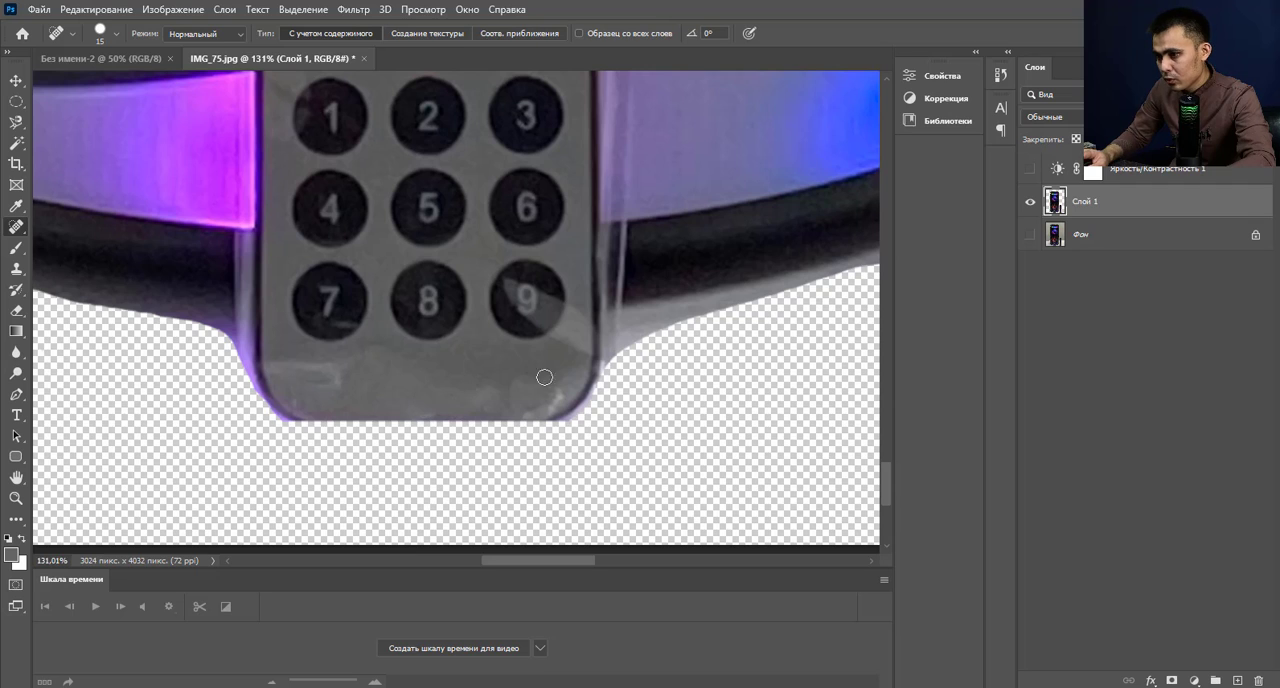
pyautogui.moveTo(560, 392); pyautogui.dragTo(516, 412)
# Erase the stray thin dark lines in the empty area to the left of the speaker's base.
pyautogui.scroll(-16, 546, 394)
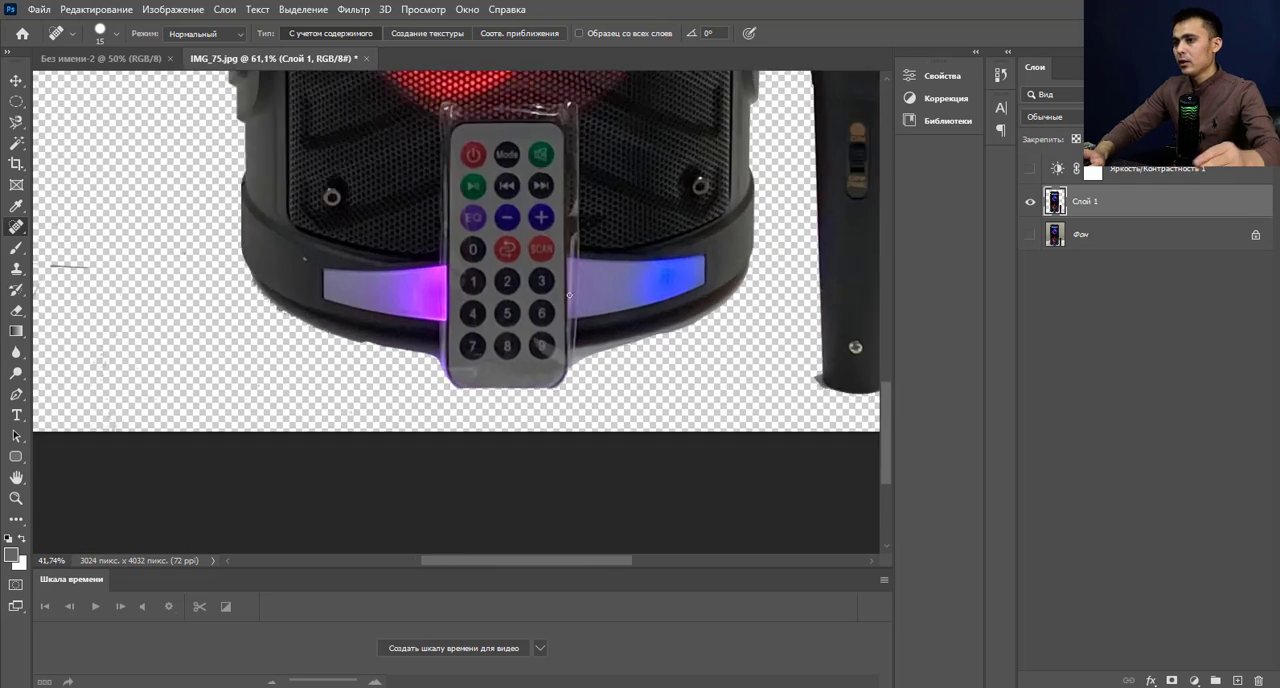
pyautogui.scroll(-1, 563, 321)
pyautogui.scroll(6, 357, 284)
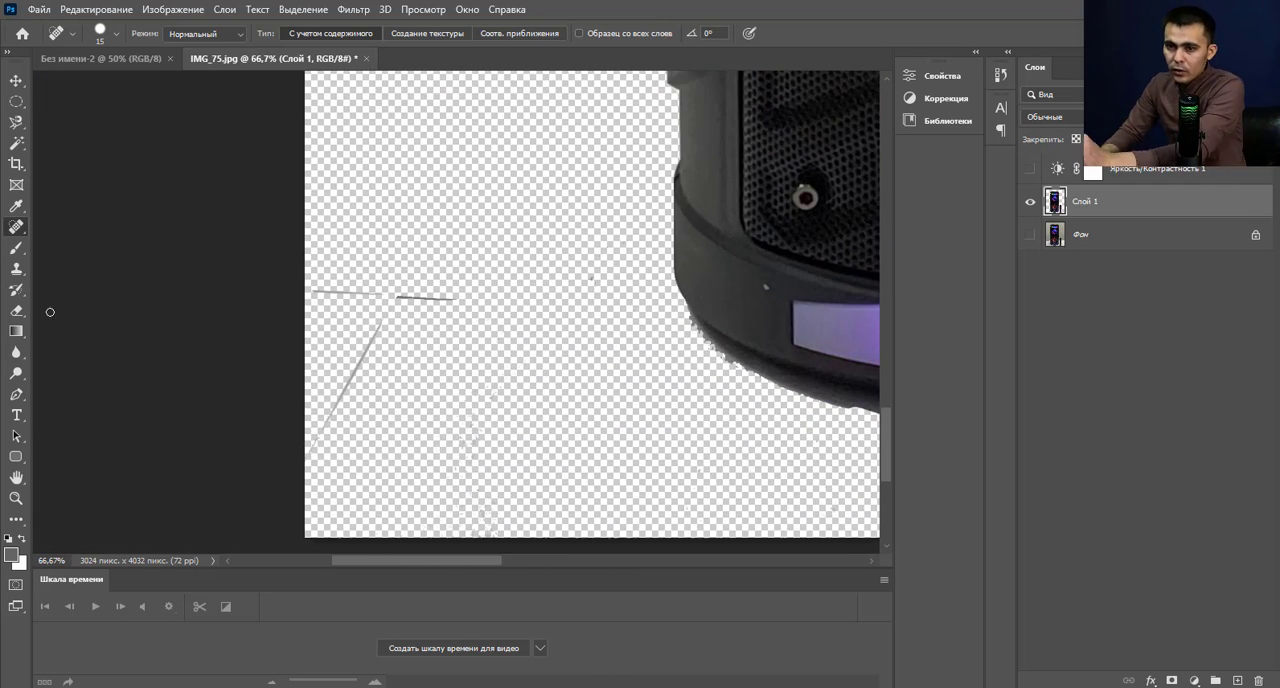
pyautogui.click(20, 316)
pyautogui.click(75, 308)
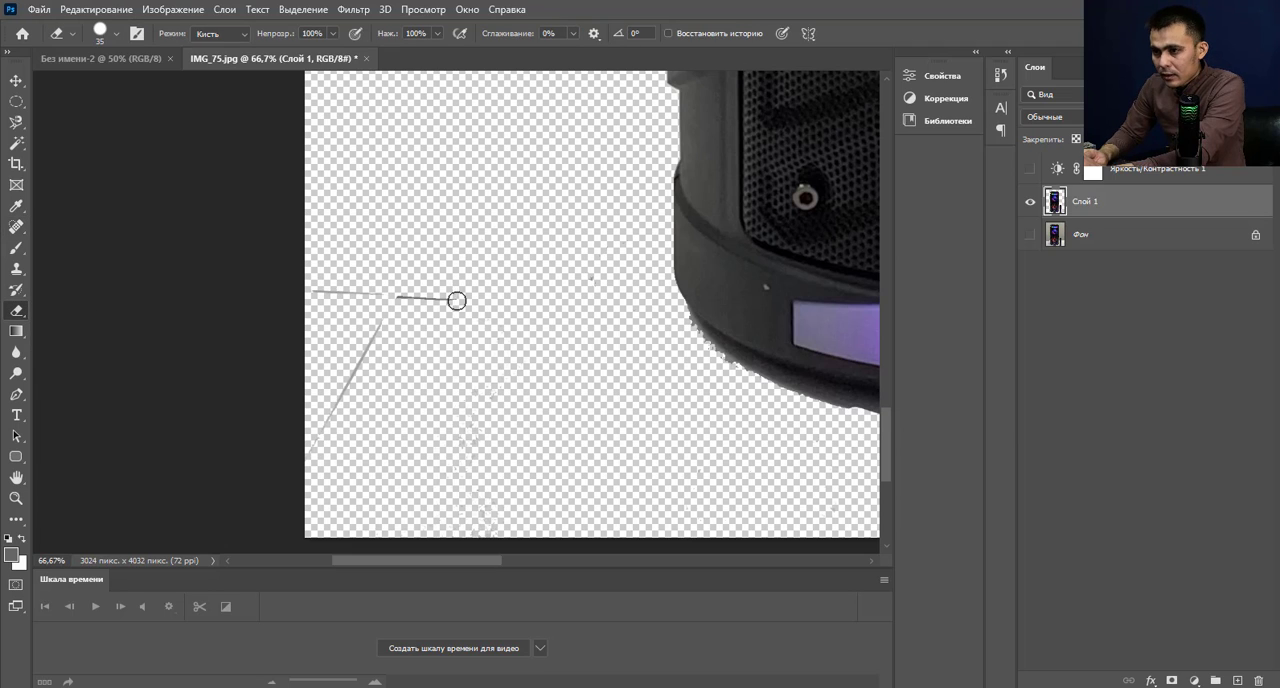
pyautogui.moveTo(457, 300); pyautogui.dragTo(331, 287)
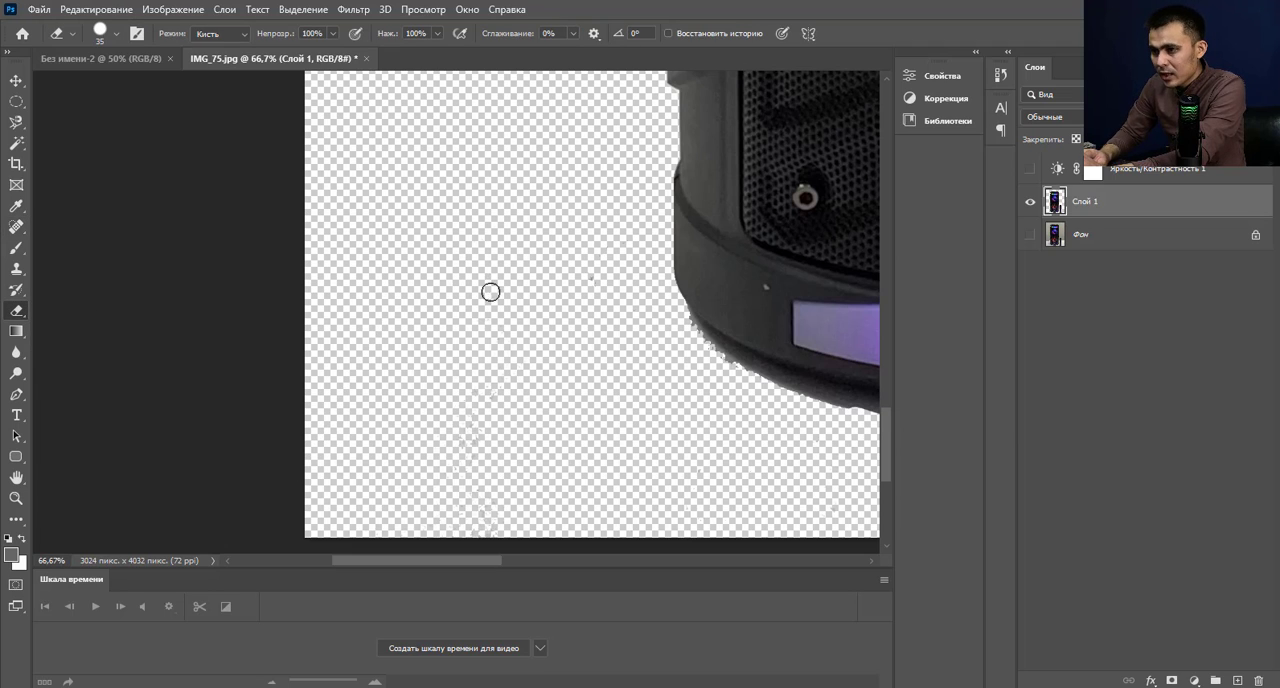
# Erase the jagged fringe along the lower-left edge of the speaker's base up to the remote control.
pyautogui.scroll(-3, 599, 295)
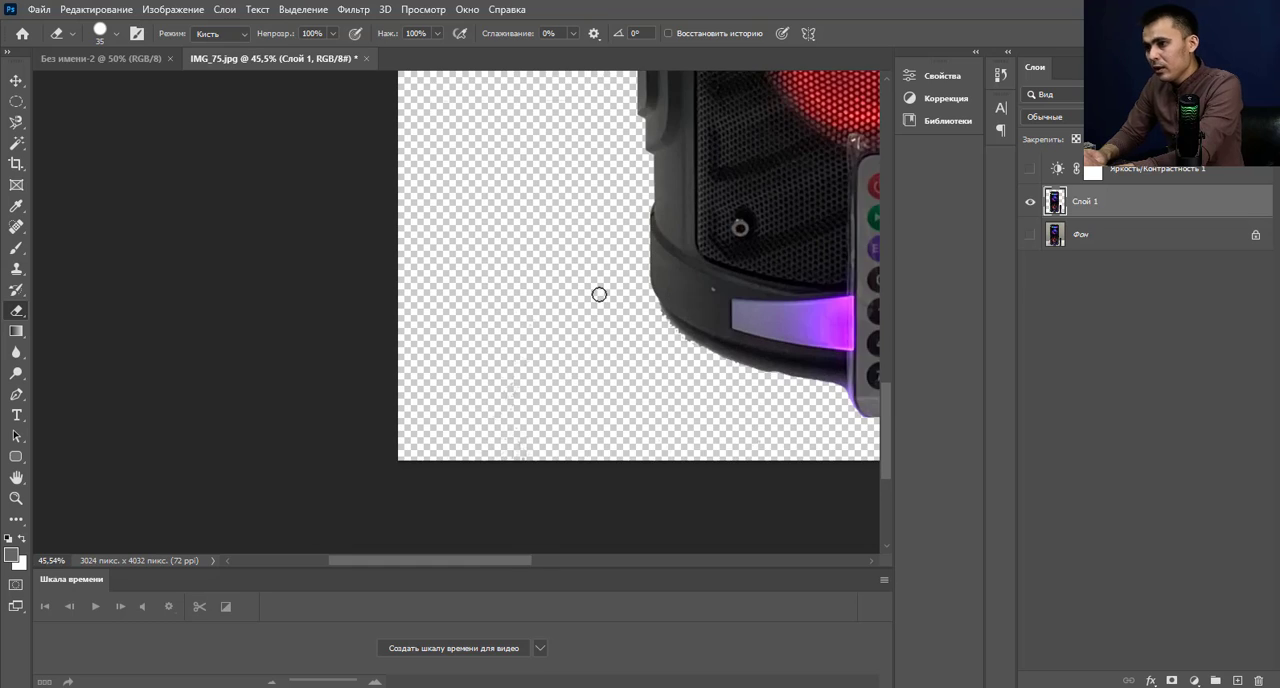
pyautogui.scroll(3, 630, 338)
pyautogui.scroll(-2, 375, 235)
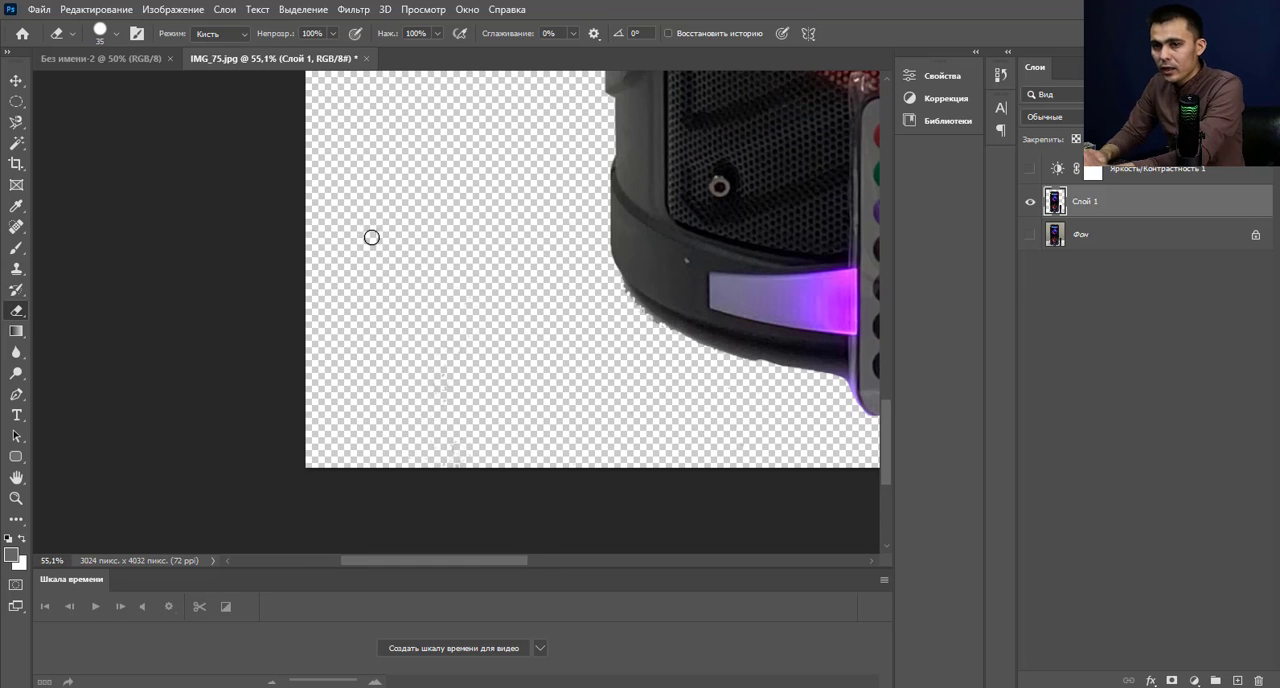
pyautogui.rightClick(17, 311)
pyautogui.click(120, 307)
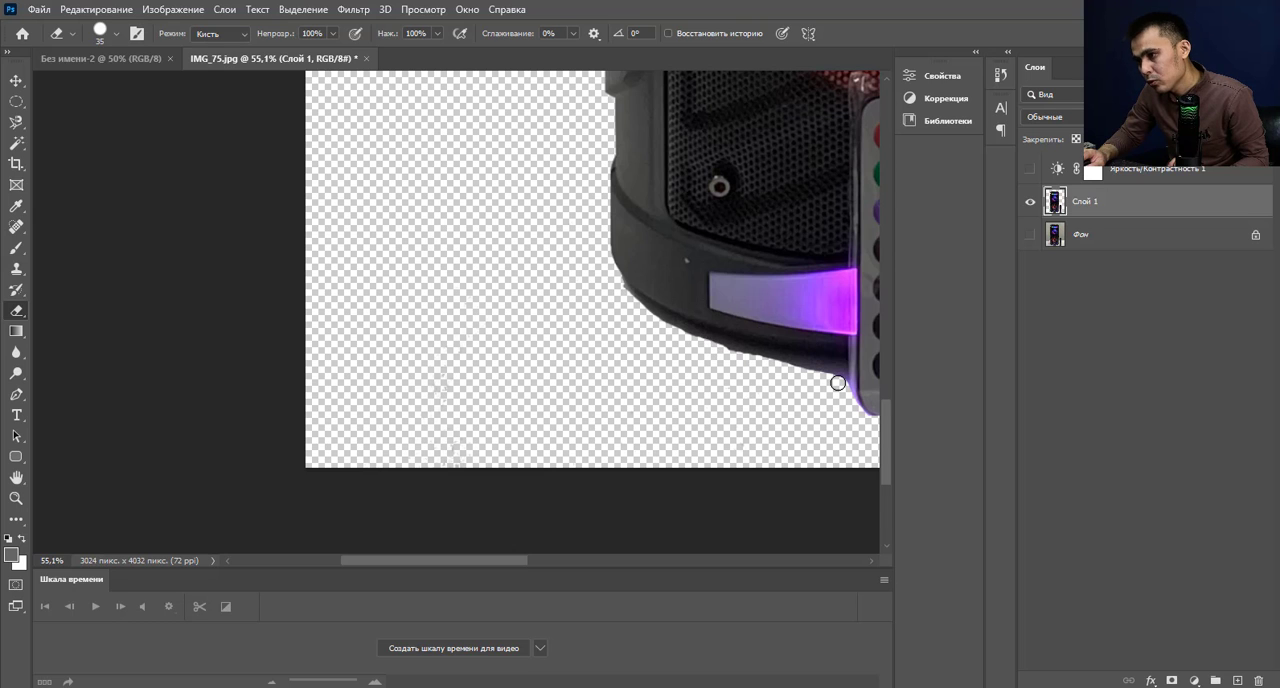
pyautogui.scroll(-4, 688, 385)
pyautogui.scroll(5, 632, 319)
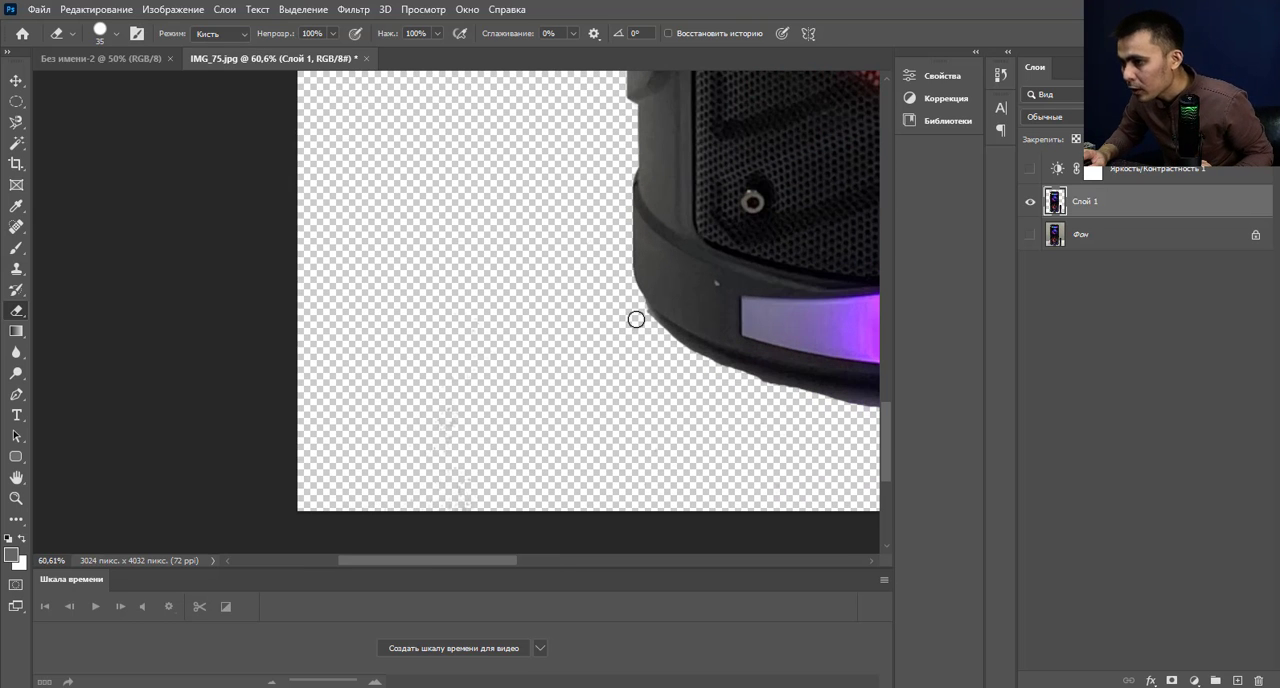
pyautogui.scroll(-6, 638, 312)
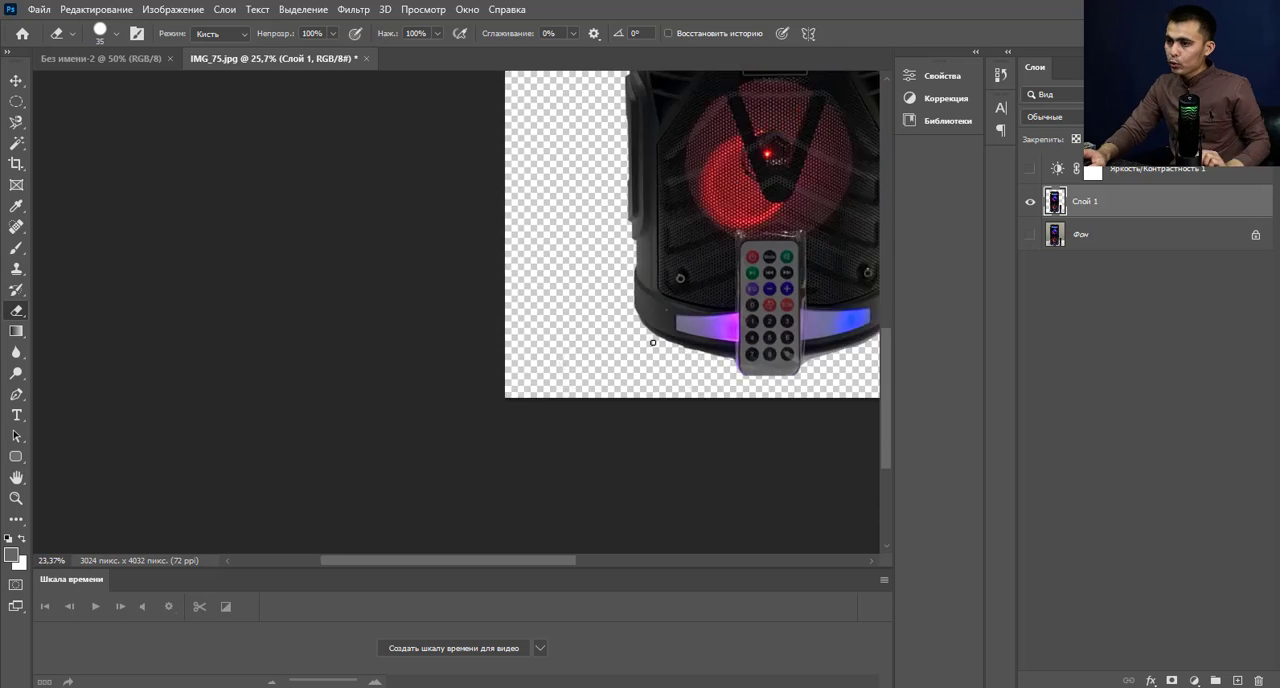
# Make the brightness and contrast adjustment layer visible above the cut-out speaker and check the whole image.
pyautogui.scroll(4, 499, 147)
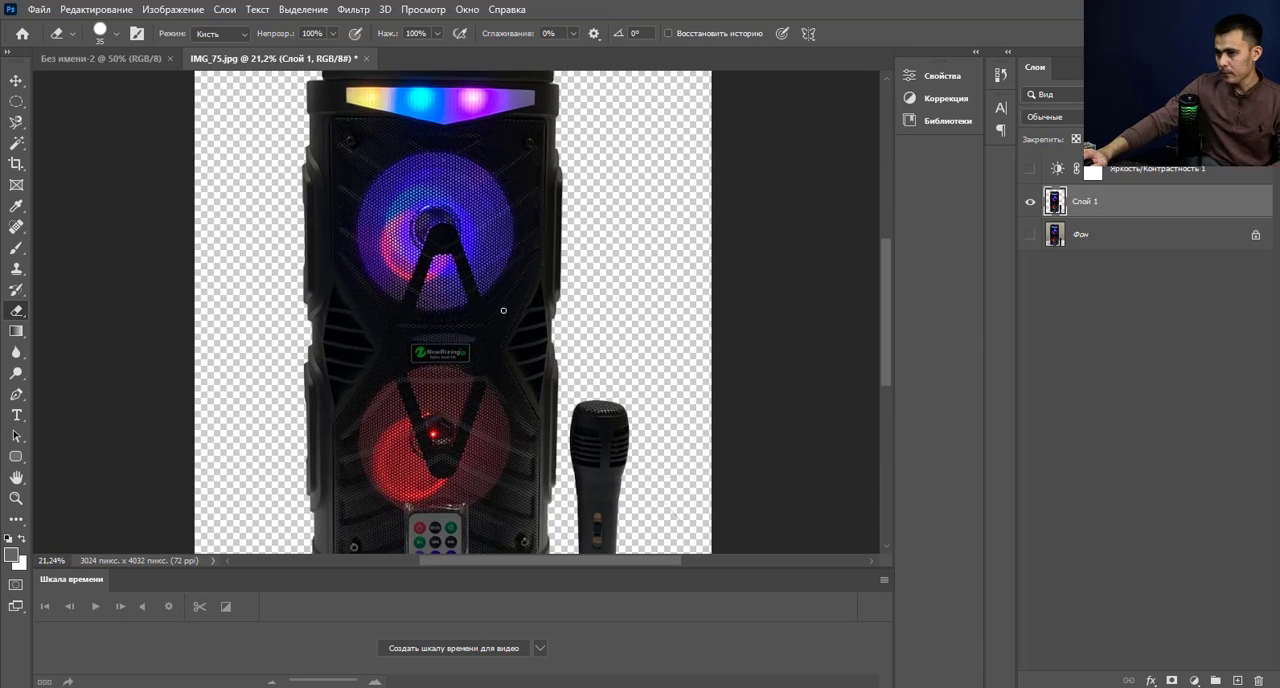
pyautogui.scroll(-3, 560, 220)
pyautogui.scroll(1, 620, 285)
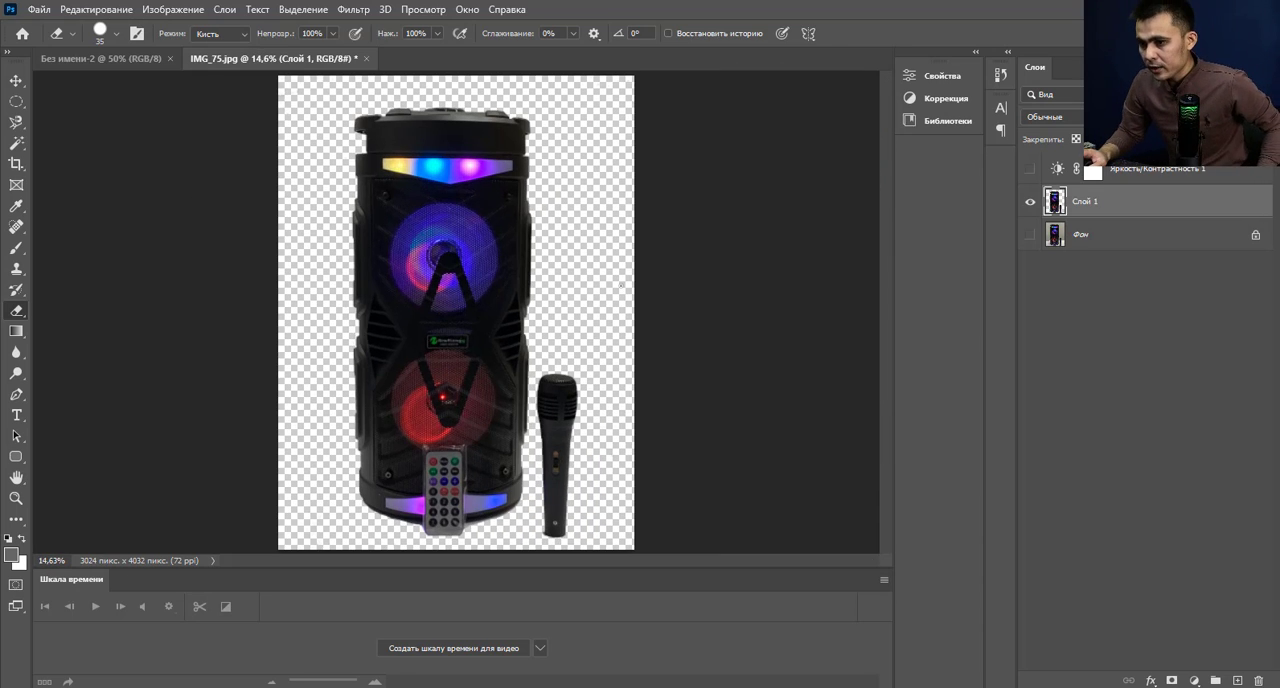
pyautogui.click(1027, 170)
pyautogui.scroll(-1, 580, 300)
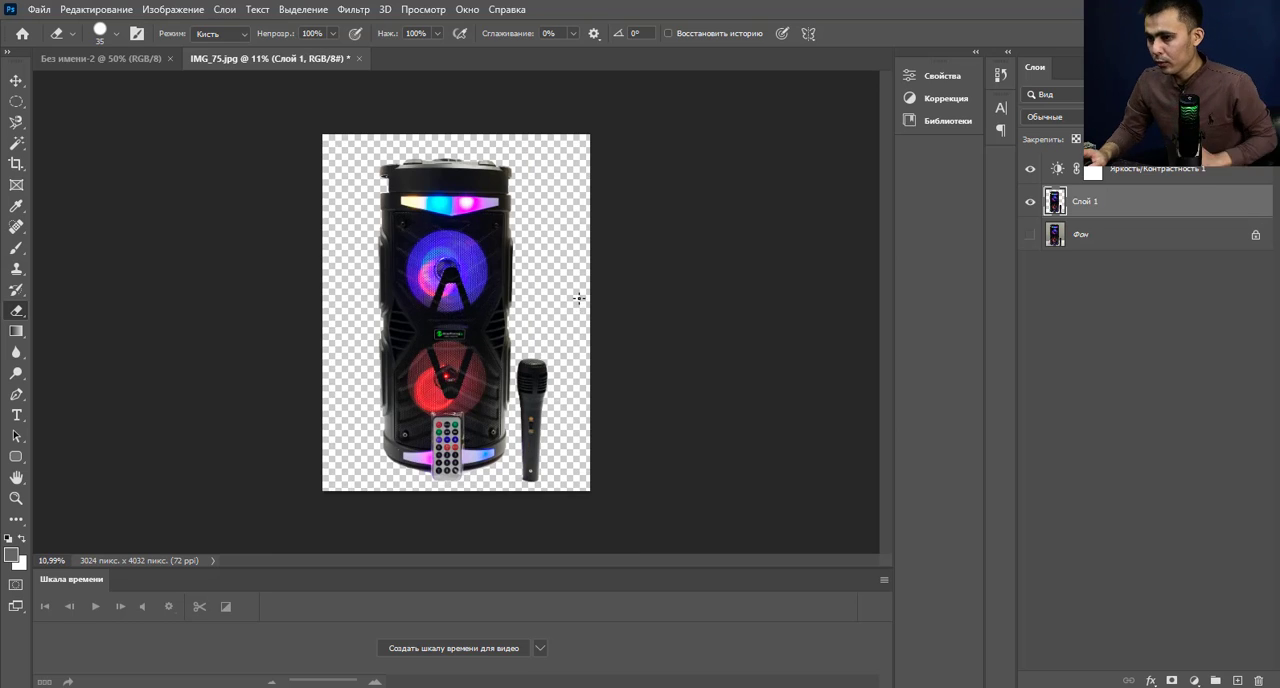
pyautogui.scroll(1, 578, 298)
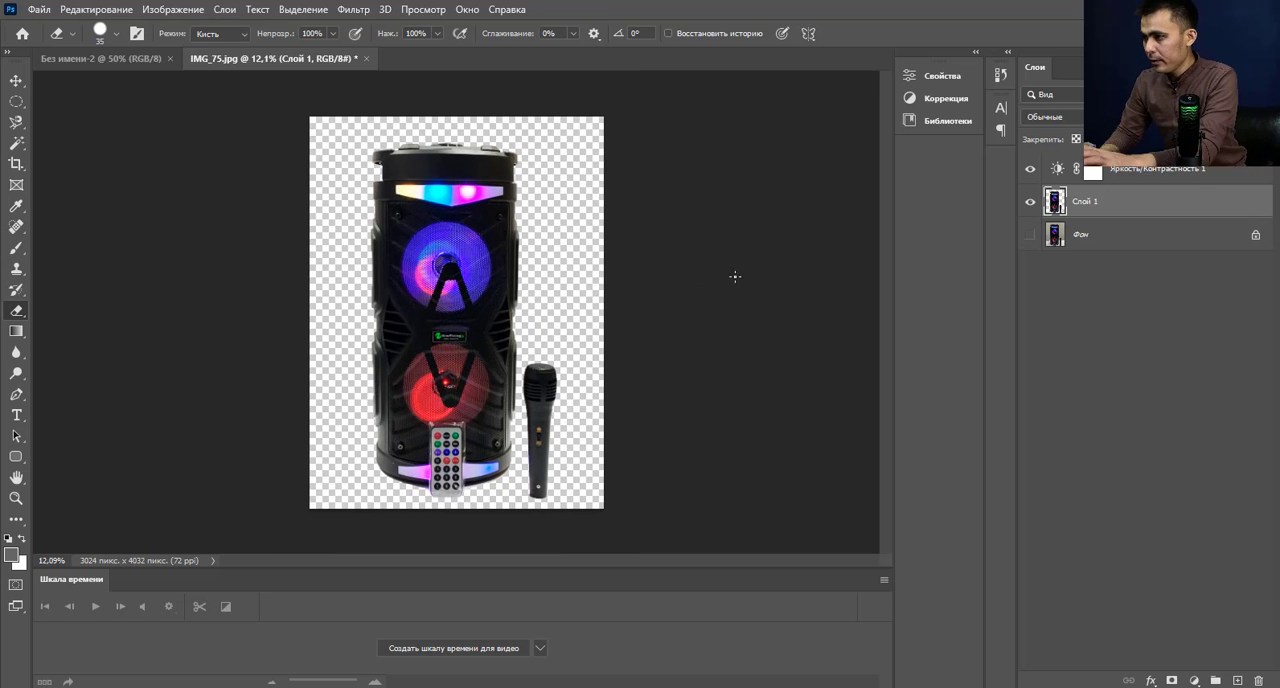
# Set the brightness and contrast adjustment layer's contrast to 33 and its brightness to 101.
pyautogui.click(1058, 172)
pyautogui.doubleClick(1058, 172)
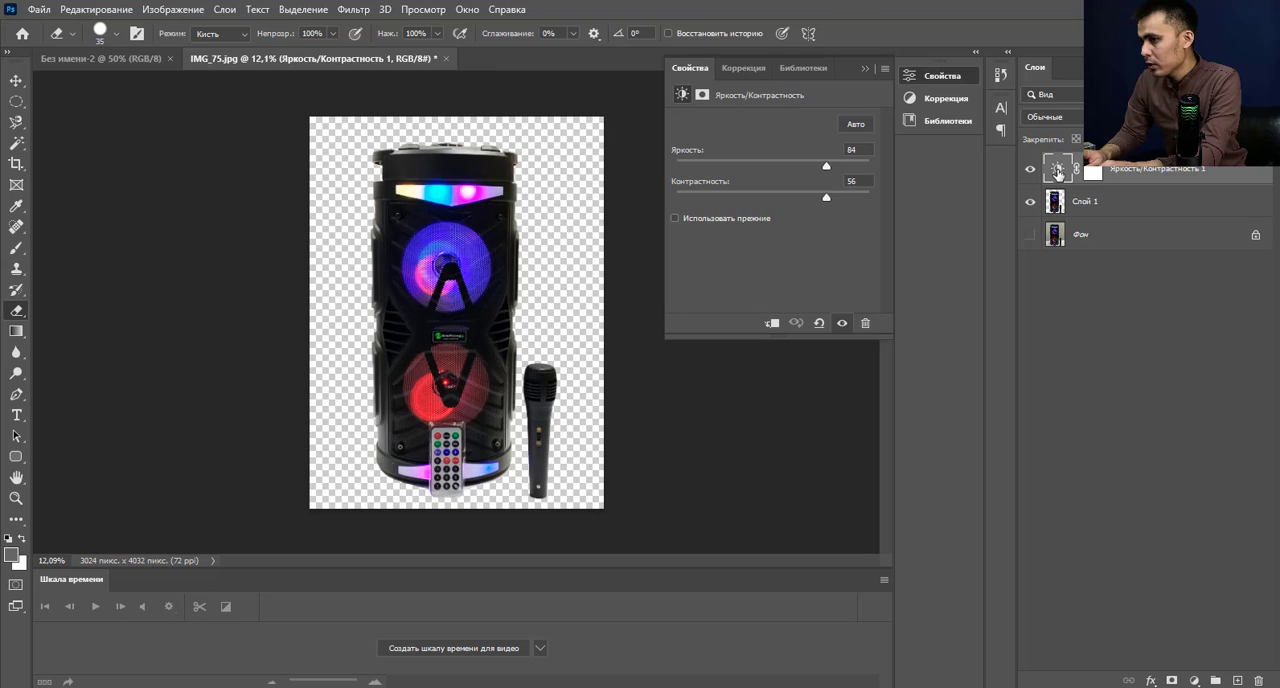
pyautogui.moveTo(799, 202)
pyautogui.mouseDown()
pyautogui.moveTo(641, 200)
pyautogui.moveTo(946, 200)
pyautogui.moveTo(778, 200)
pyautogui.moveTo(815, 201)
pyautogui.mouseUp()
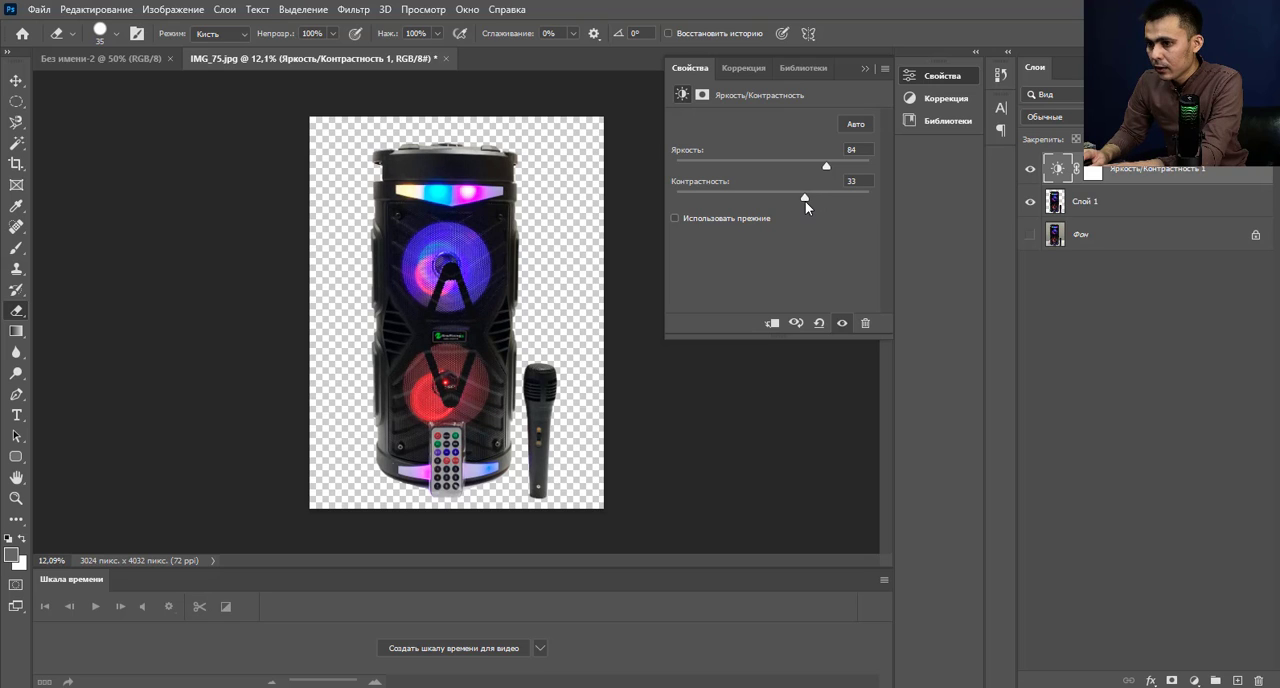
pyautogui.moveTo(828, 172)
pyautogui.mouseDown()
pyautogui.moveTo(776, 175)
pyautogui.moveTo(883, 185)
pyautogui.moveTo(839, 190)
pyautogui.mouseUp()
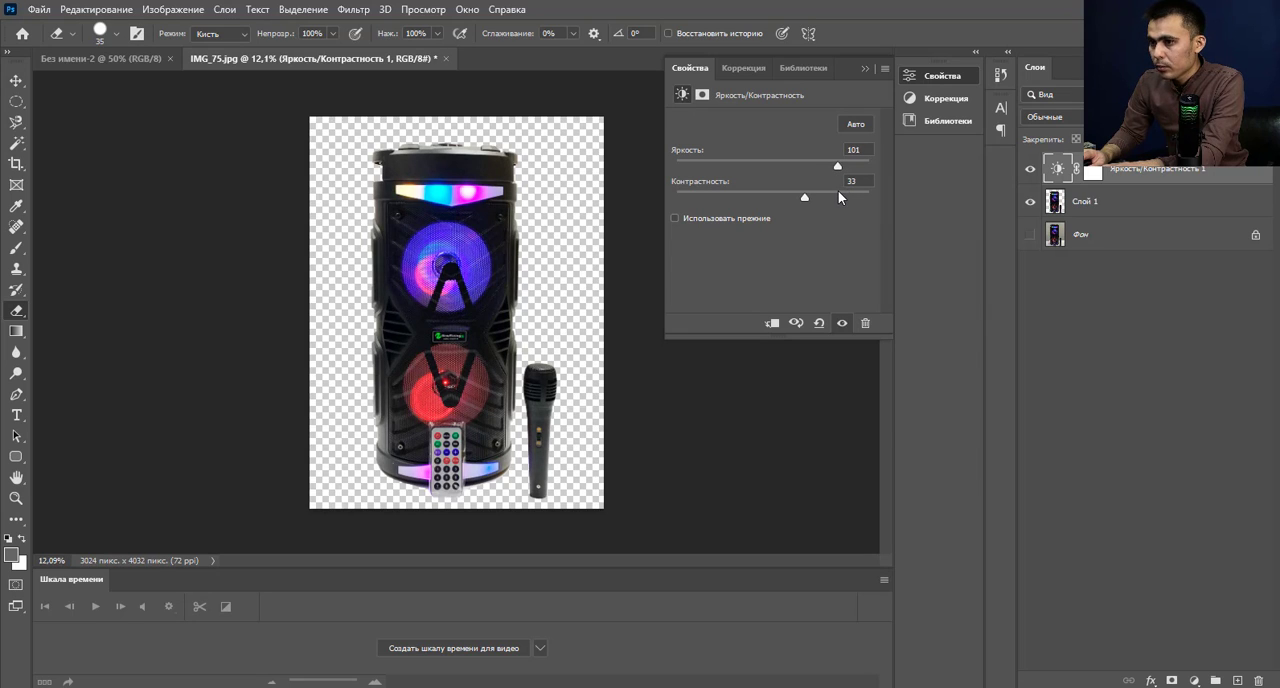
# Merge the brightness and contrast adjustment layer with Слой 1 into a single layer.
pyautogui.click(1130, 289)
pyautogui.click(1134, 176)
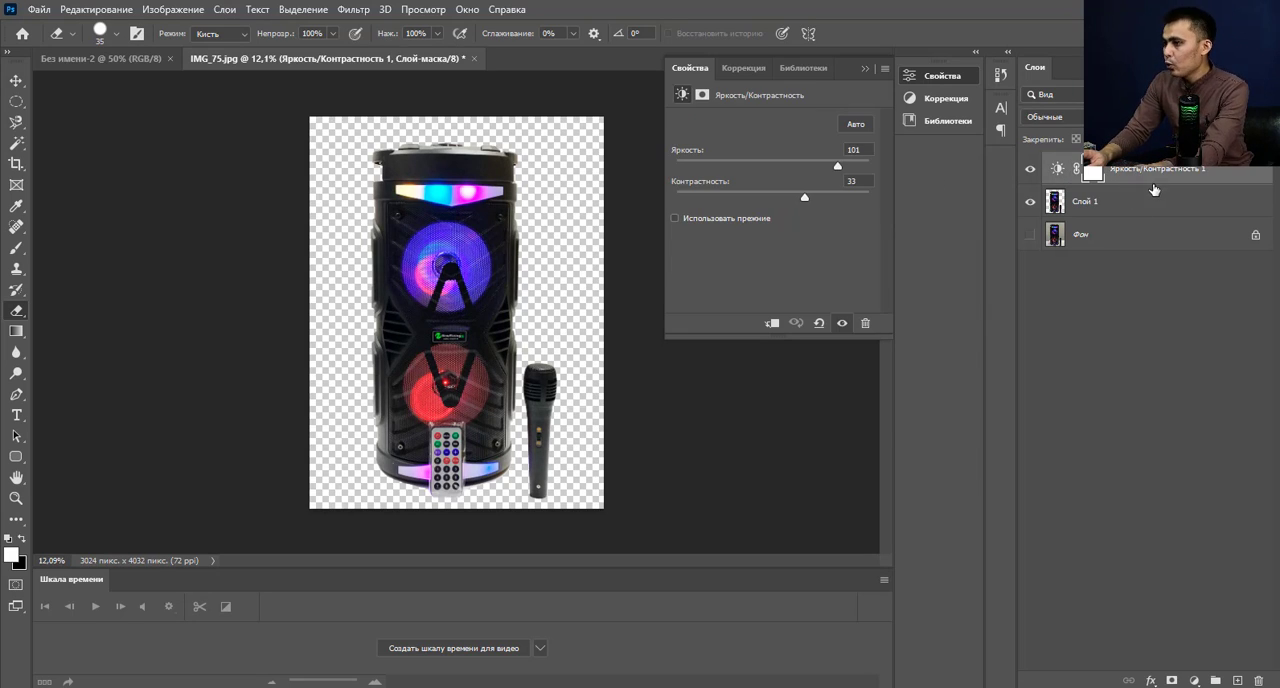
pyautogui.click(1139, 204)
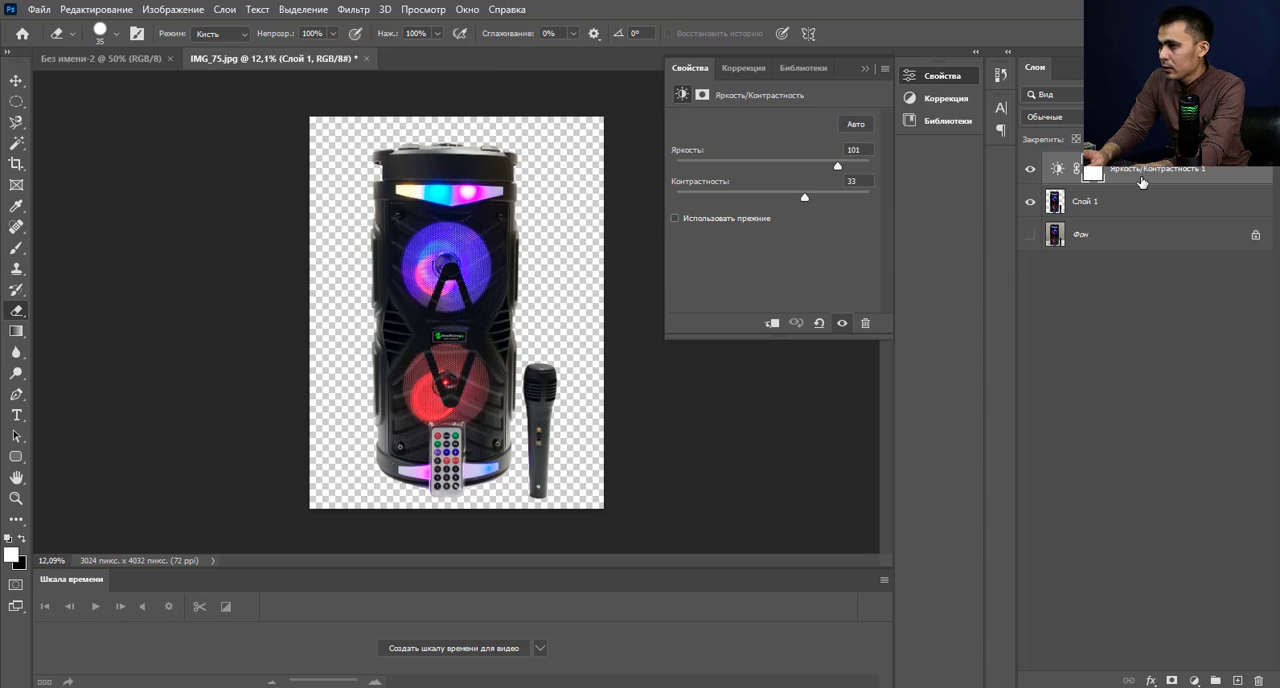
pyautogui.click(1141, 185)
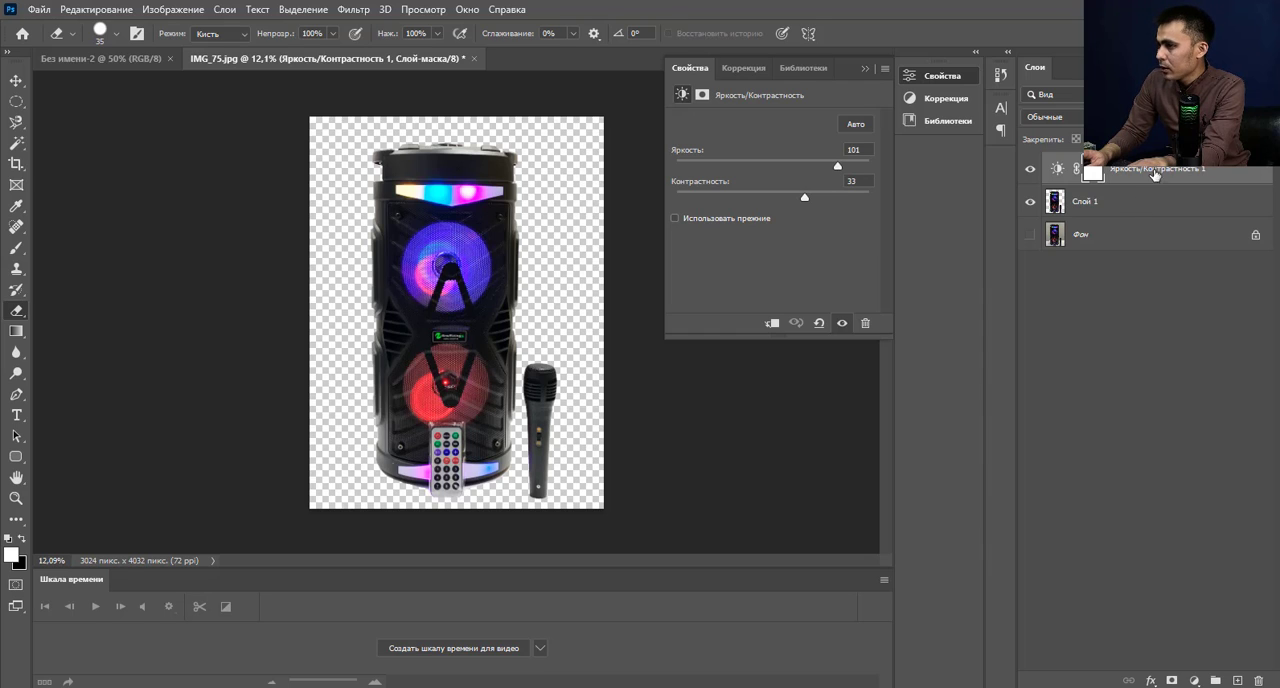
pyautogui.click(1147, 201)
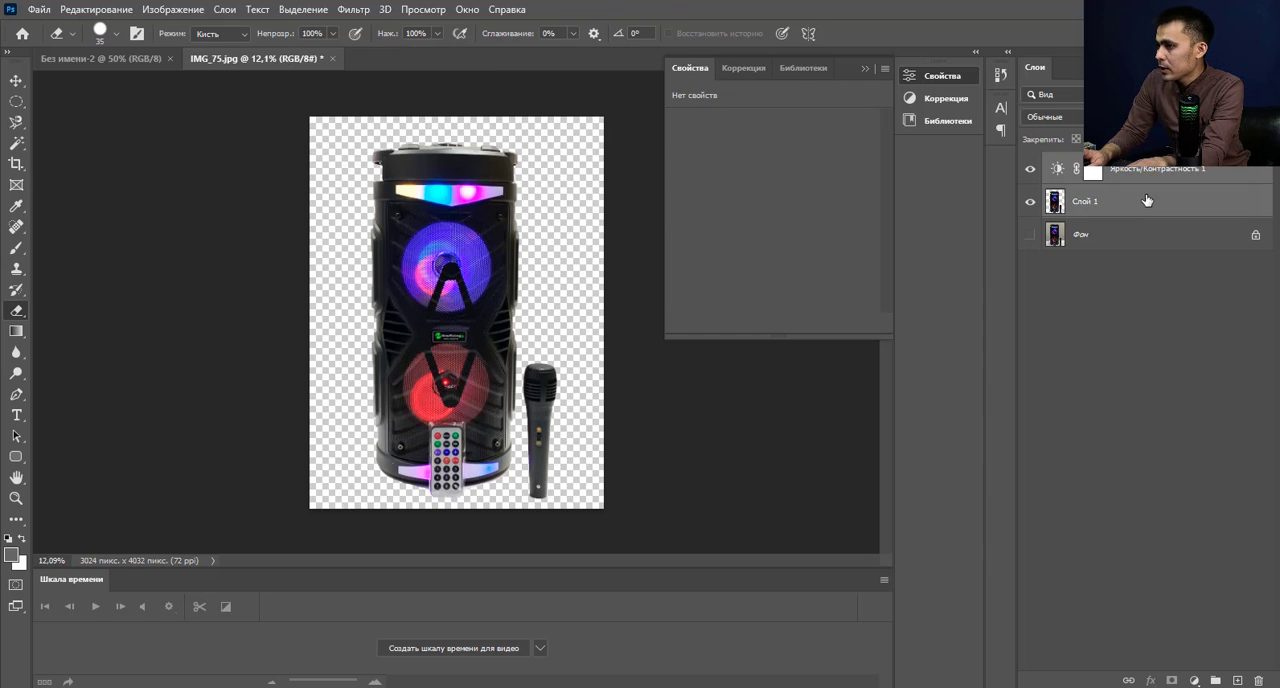
pyautogui.rightClick(1147, 201)
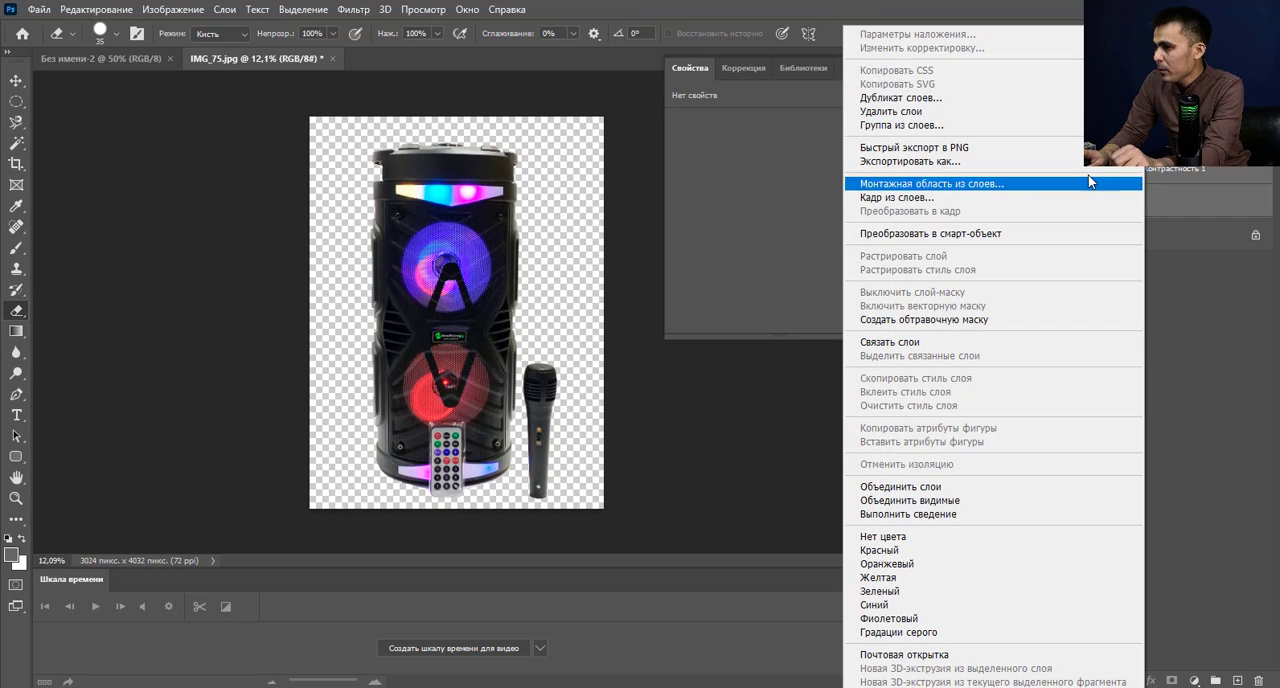
pyautogui.click(968, 488)
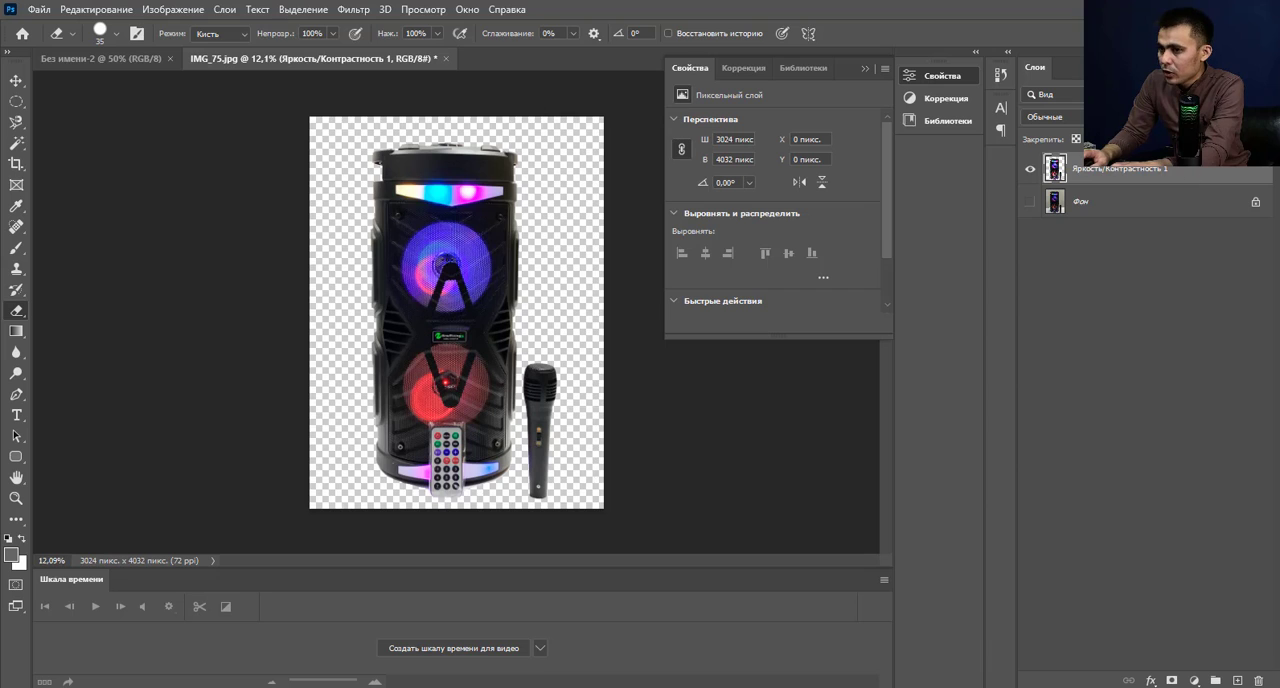
# Move a copy of the merged speaker layer into the 1080 × 1080 document Без имени-2.
pyautogui.click(18, 81)
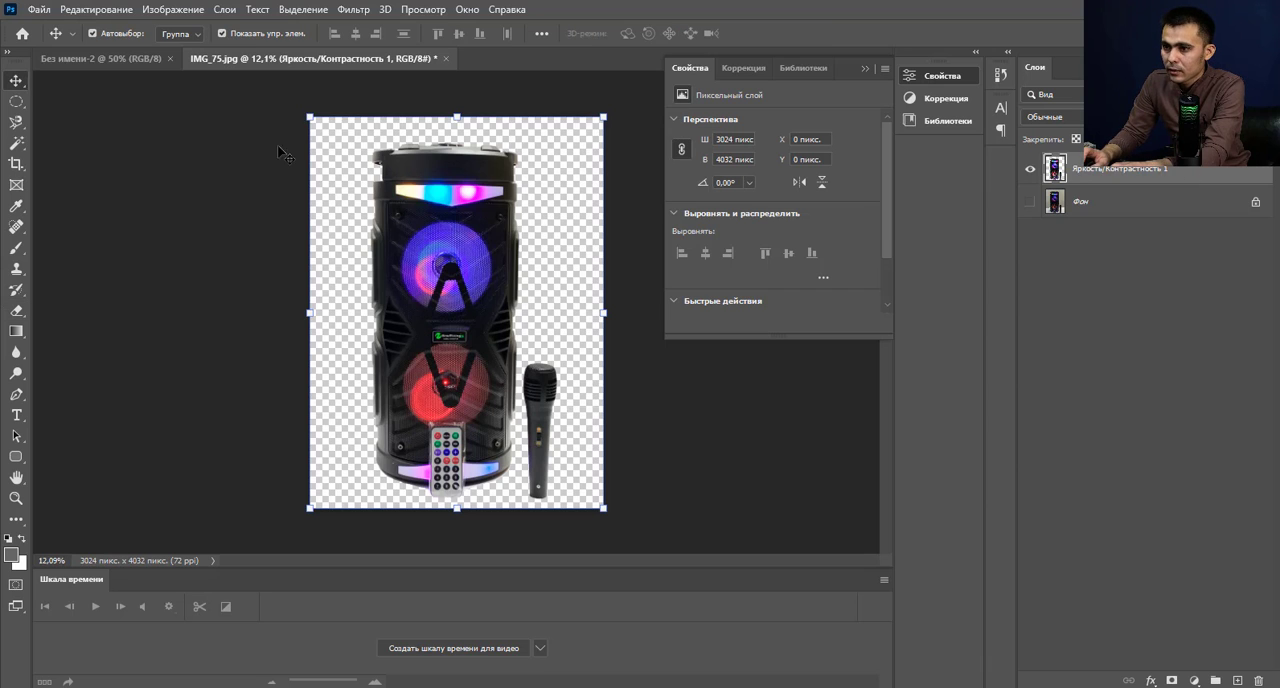
pyautogui.moveTo(492, 295); pyautogui.dragTo(218, 65)
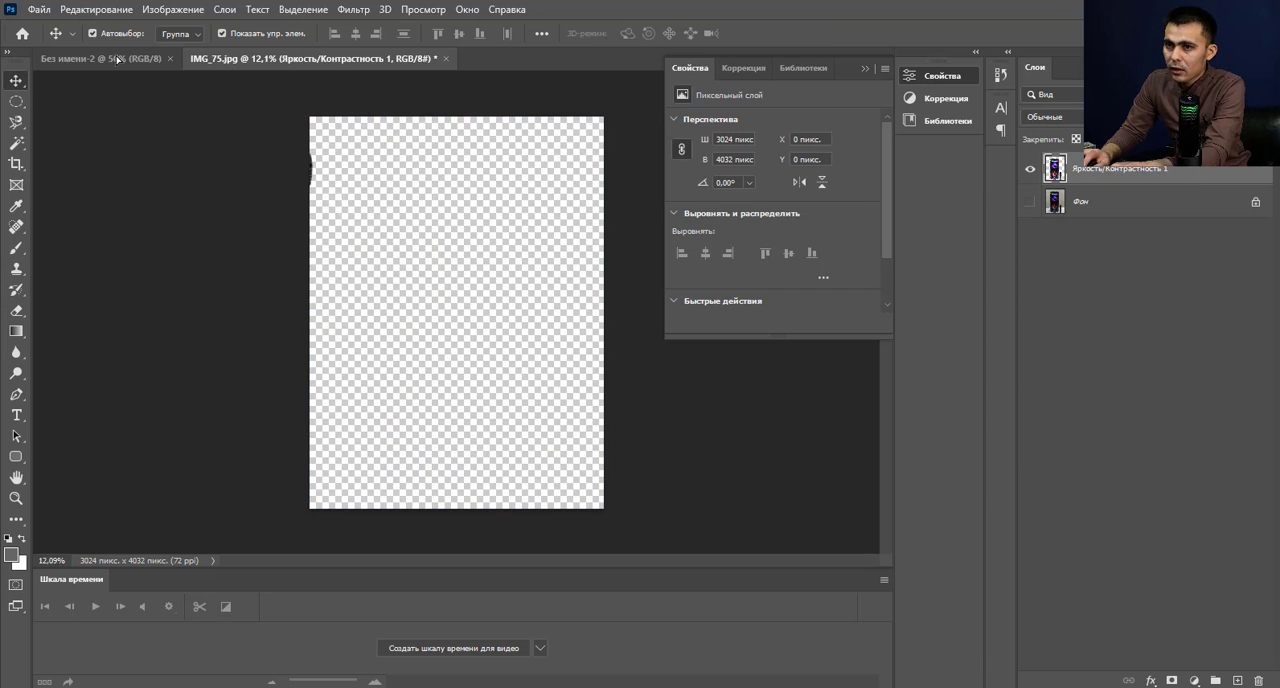
pyautogui.moveTo(117, 60); pyautogui.dragTo(117, 60)
pyautogui.moveTo(393, 272); pyautogui.dragTo(393, 272)
pyautogui.scroll(-3, 222, 327)
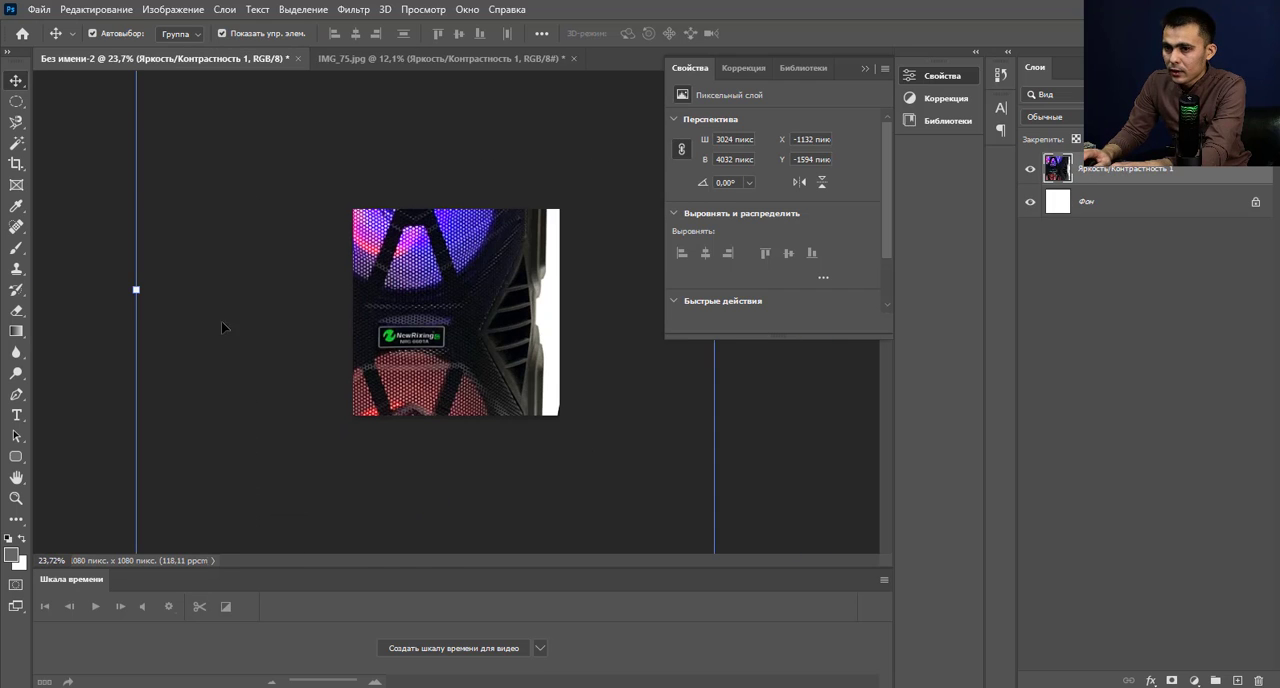
# Scale the speaker layer to about 26.57% and position it centrally so it fills the height of the white square.
pyautogui.moveTo(135, 285); pyautogui.dragTo(451, 395)
pyautogui.moveTo(475, 188); pyautogui.dragTo(476, 240)
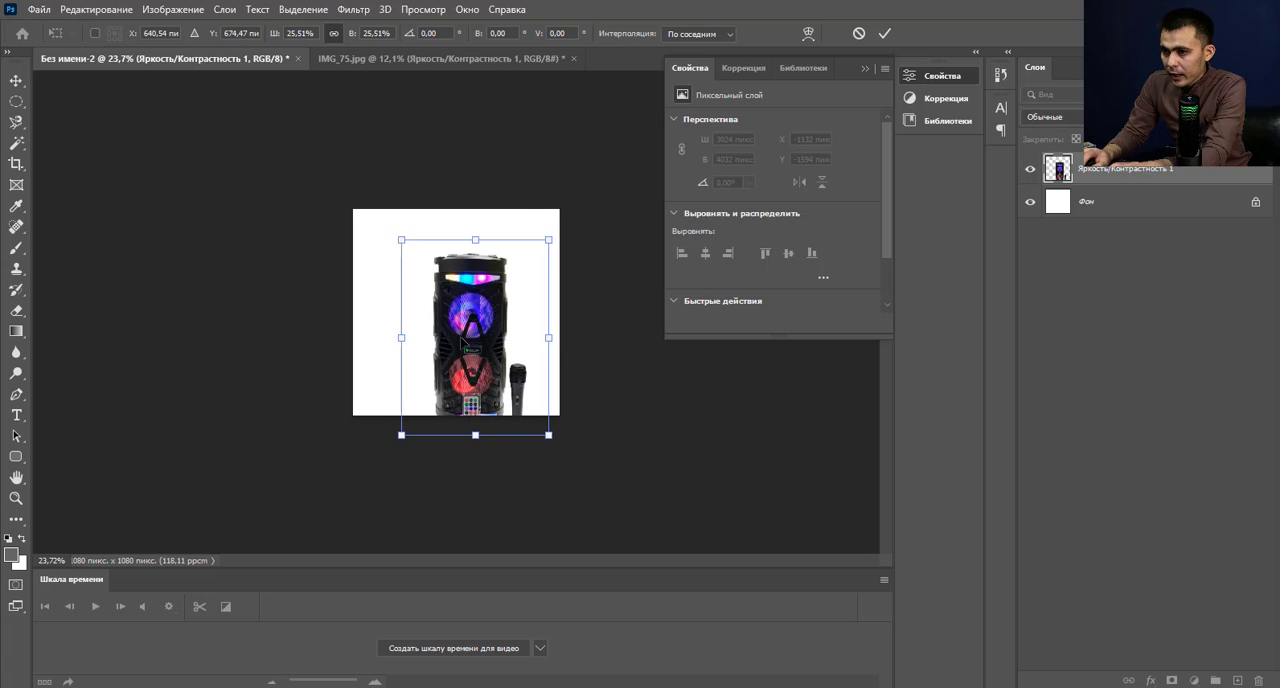
pyautogui.moveTo(465, 340); pyautogui.dragTo(445, 309)
pyautogui.scroll(4, 464, 409)
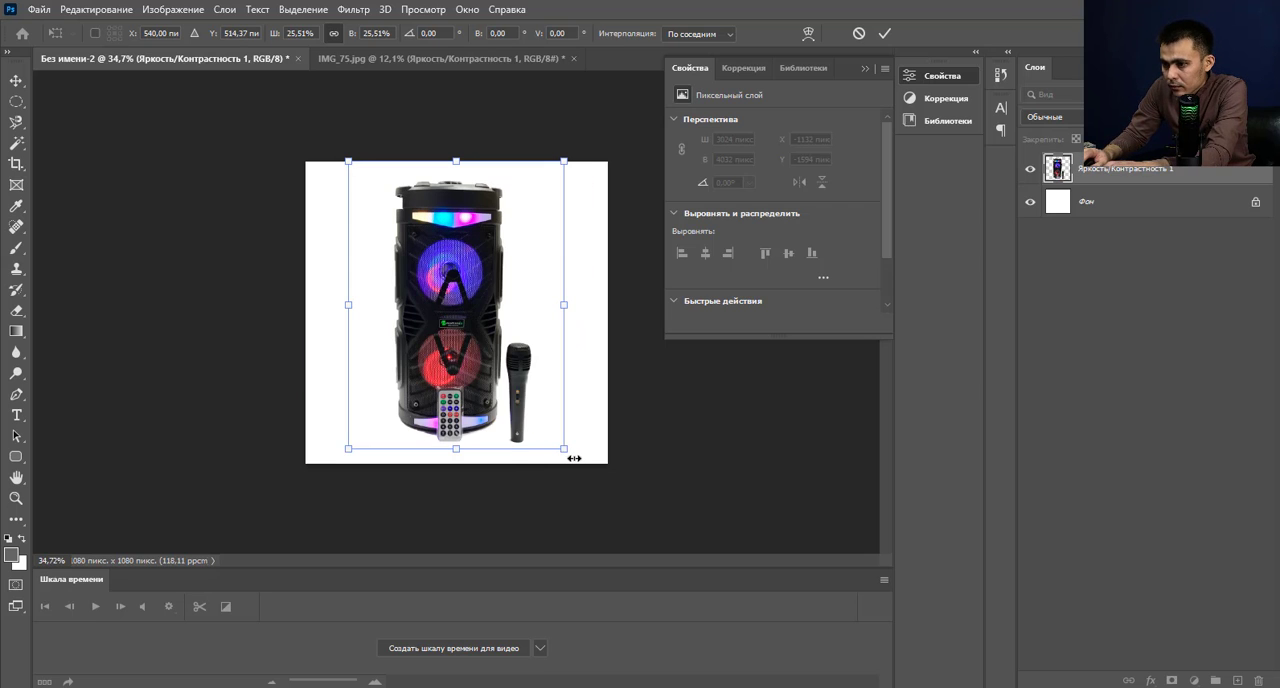
pyautogui.moveTo(566, 453); pyautogui.dragTo(569, 455)
pyautogui.moveTo(348, 454); pyautogui.dragTo(343, 461)
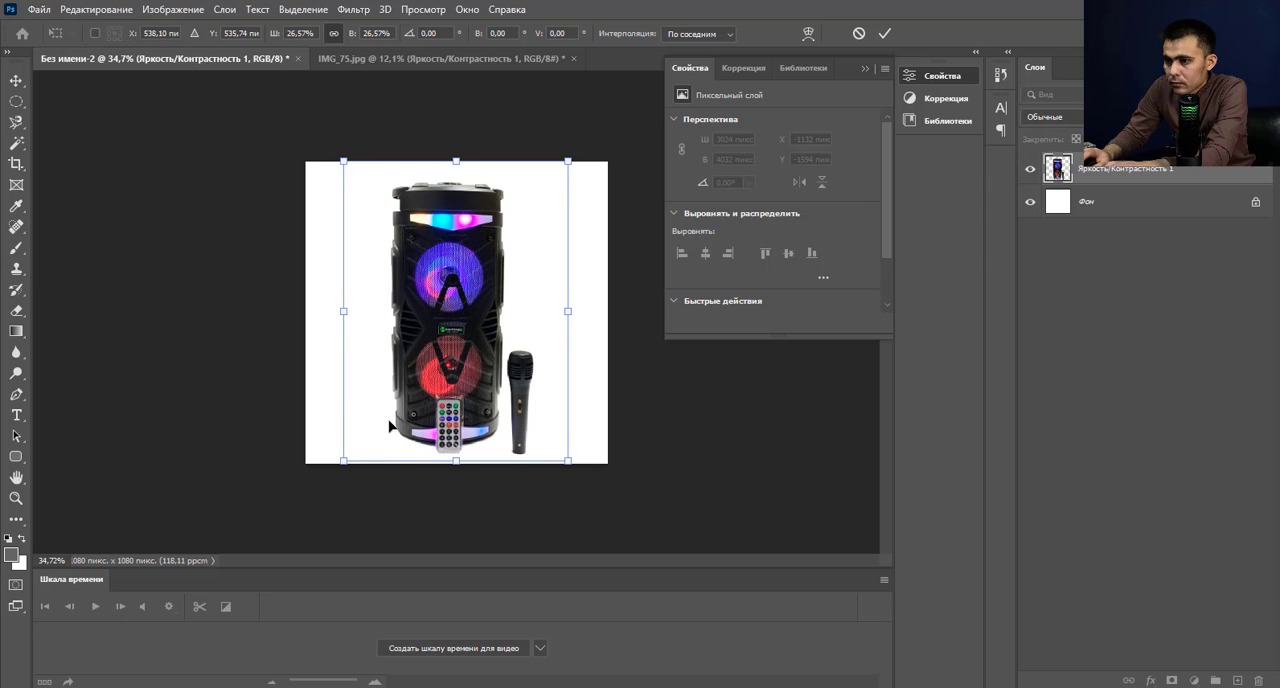
pyautogui.click(884, 34)
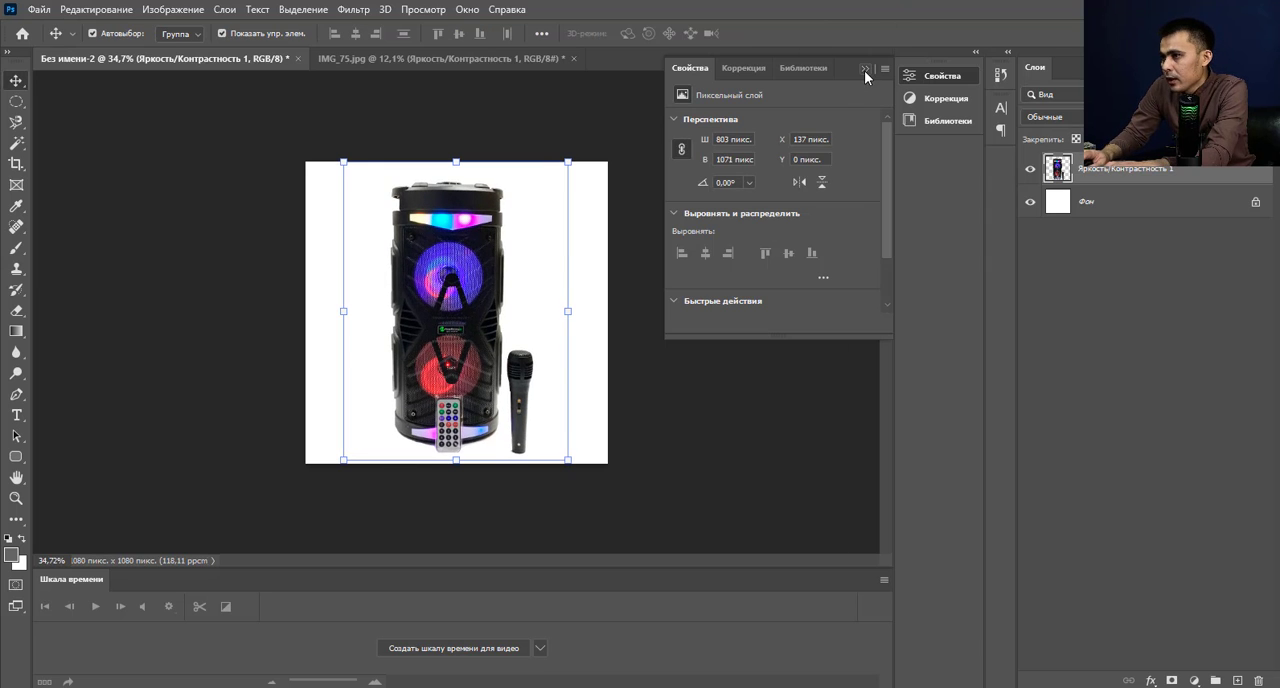
# Collapse the layer properties and examine the placed speaker and microphone up close and as a whole.
pyautogui.click(865, 68)
pyautogui.click(742, 279)
pyautogui.scroll(3, 577, 300)
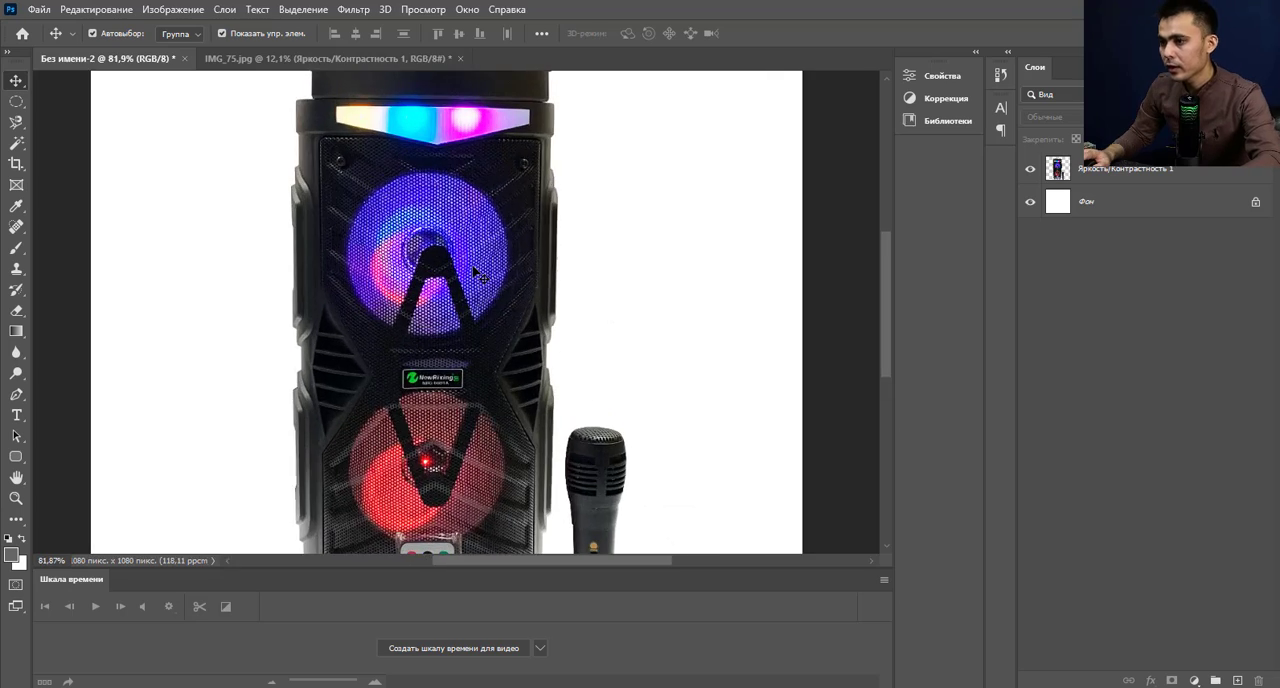
pyautogui.scroll(-2, 540, 272)
pyautogui.scroll(1, 540, 272)
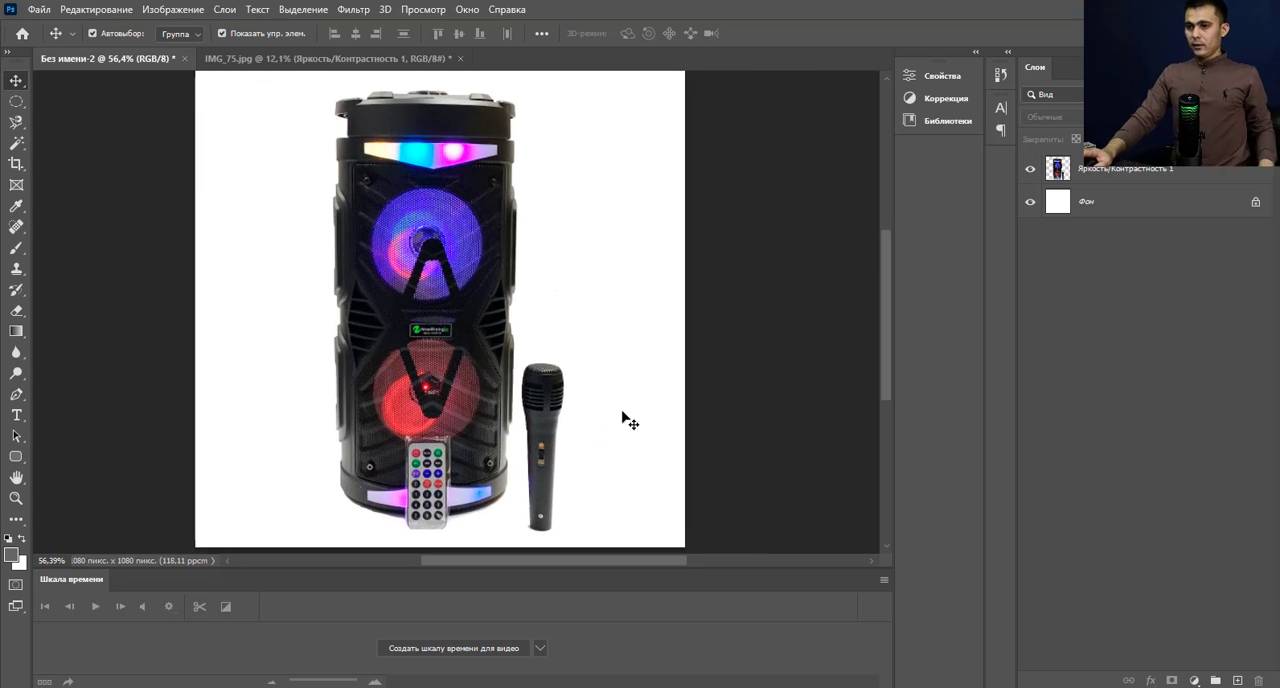
pyautogui.scroll(2, 580, 385)
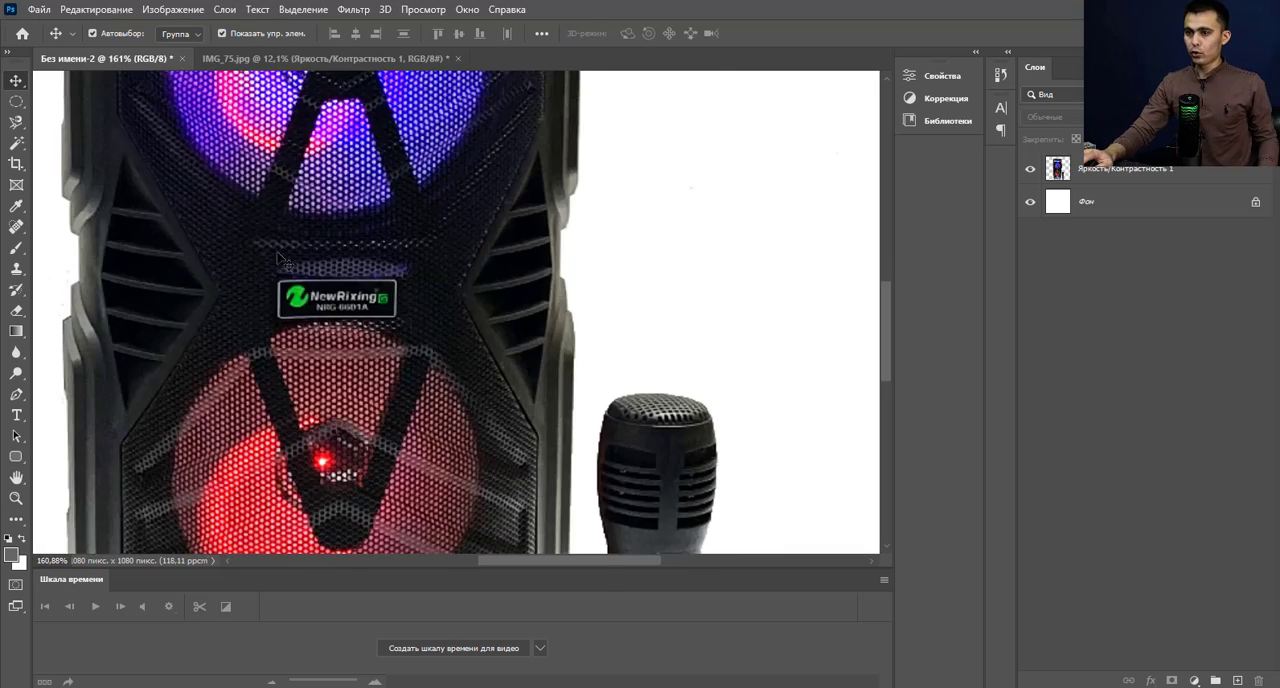
pyautogui.scroll(-3, 515, 330)
pyautogui.scroll(1, 517, 332)
pyautogui.scroll(-2, 512, 312)
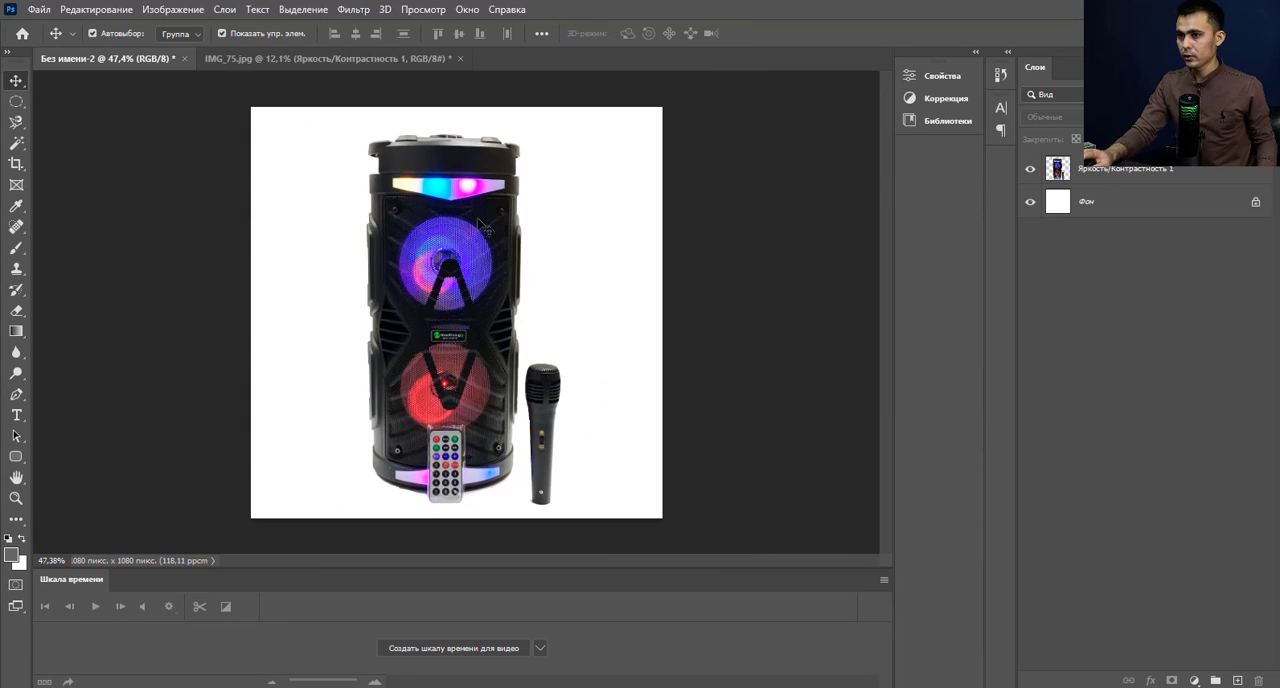
# Open the Camera Raw filter on the speaker layer and set exposure to -0.05, contrast to +3, highlights to +12 and shadows to +8.
pyautogui.click(474, 216)
pyautogui.scroll(-1, 520, 265)
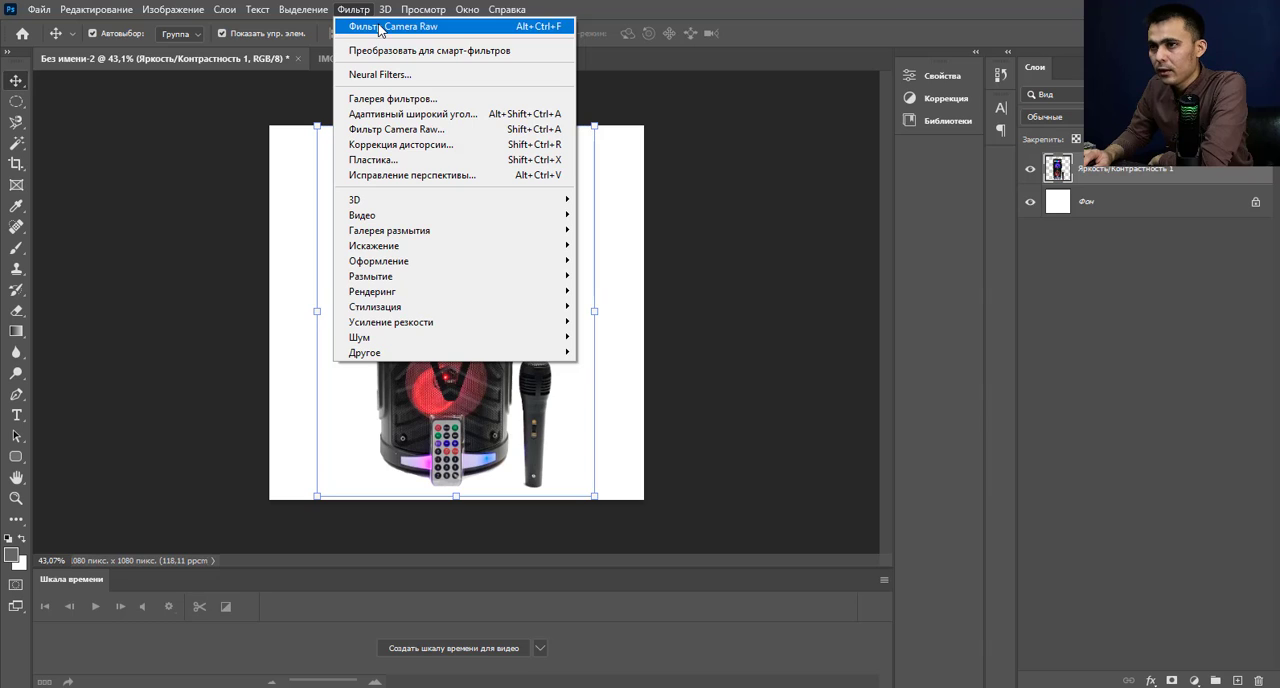
pyautogui.click(401, 129)
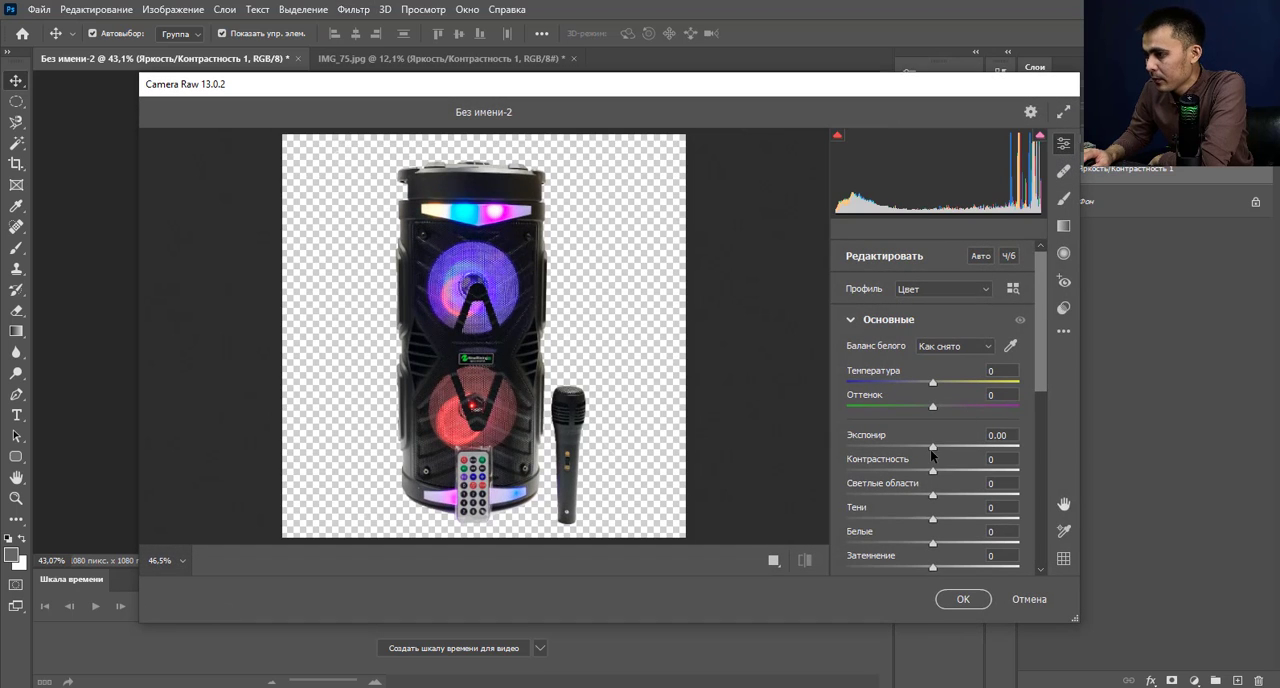
pyautogui.moveTo(932, 455)
pyautogui.mouseDown()
pyautogui.moveTo(951, 446)
pyautogui.moveTo(935, 446)
pyautogui.mouseUp()
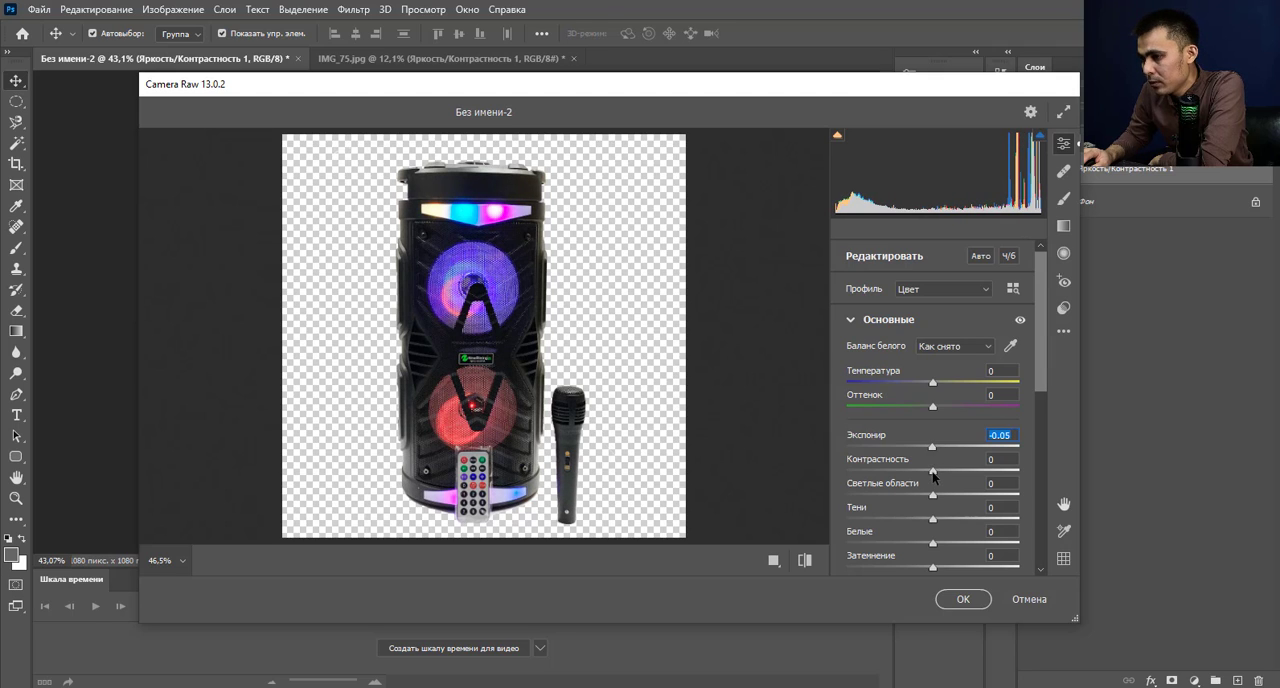
pyautogui.moveTo(933, 471); pyautogui.dragTo(942, 522)
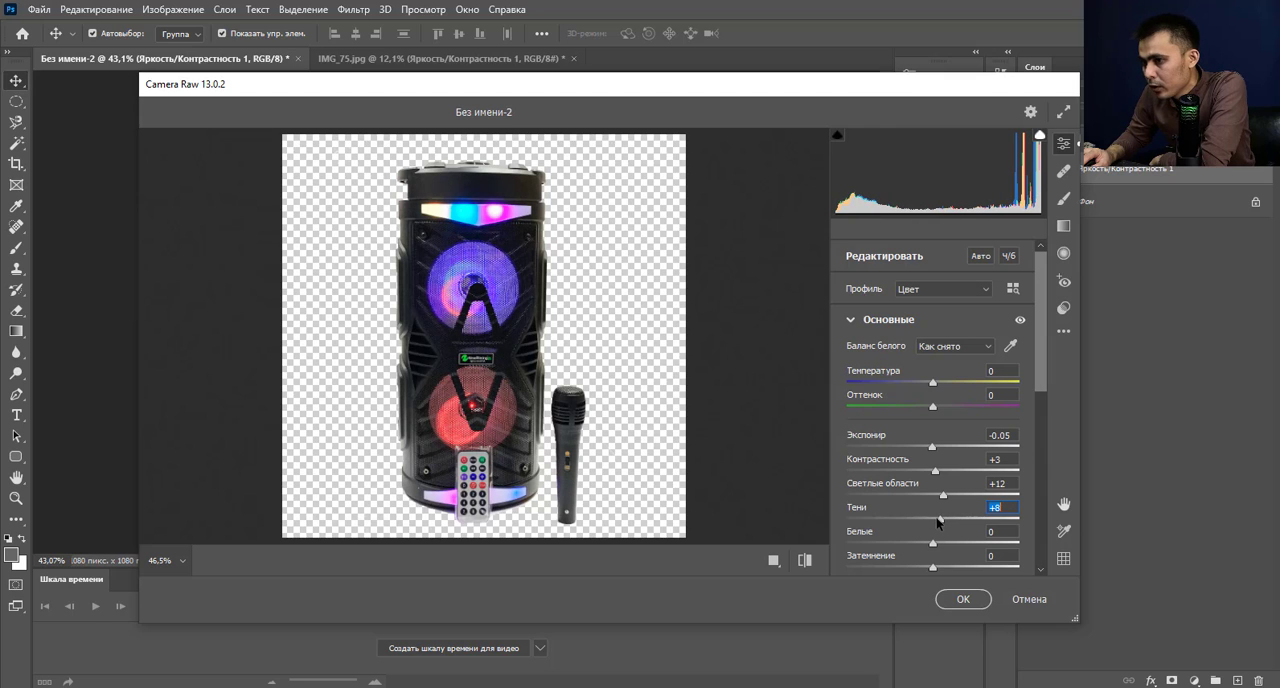
# Set whites to +6, blacks to +8, texture to +7 and vibrance to +7, apply the Camera Raw filter and review the image.
pyautogui.scroll(-2, 938, 520)
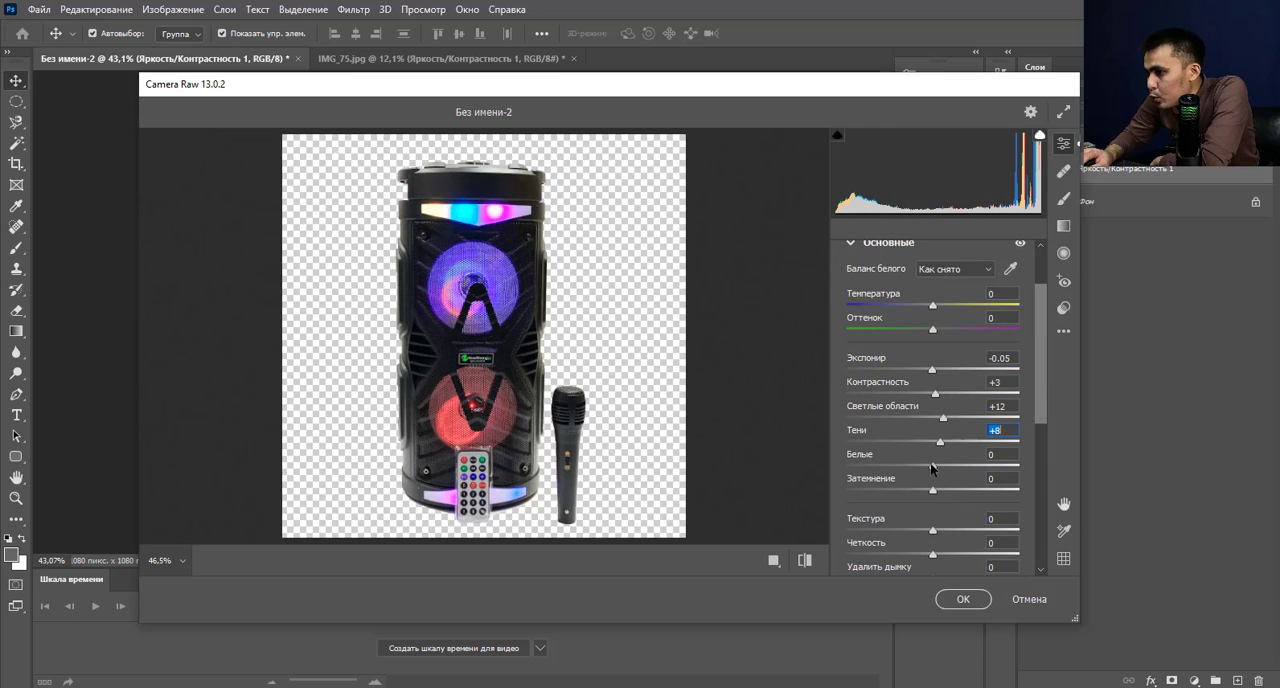
pyautogui.moveTo(931, 468)
pyautogui.mouseDown()
pyautogui.moveTo(955, 472)
pyautogui.moveTo(921, 474)
pyautogui.moveTo(934, 492)
pyautogui.moveTo(970, 494)
pyautogui.moveTo(938, 491)
pyautogui.mouseUp()
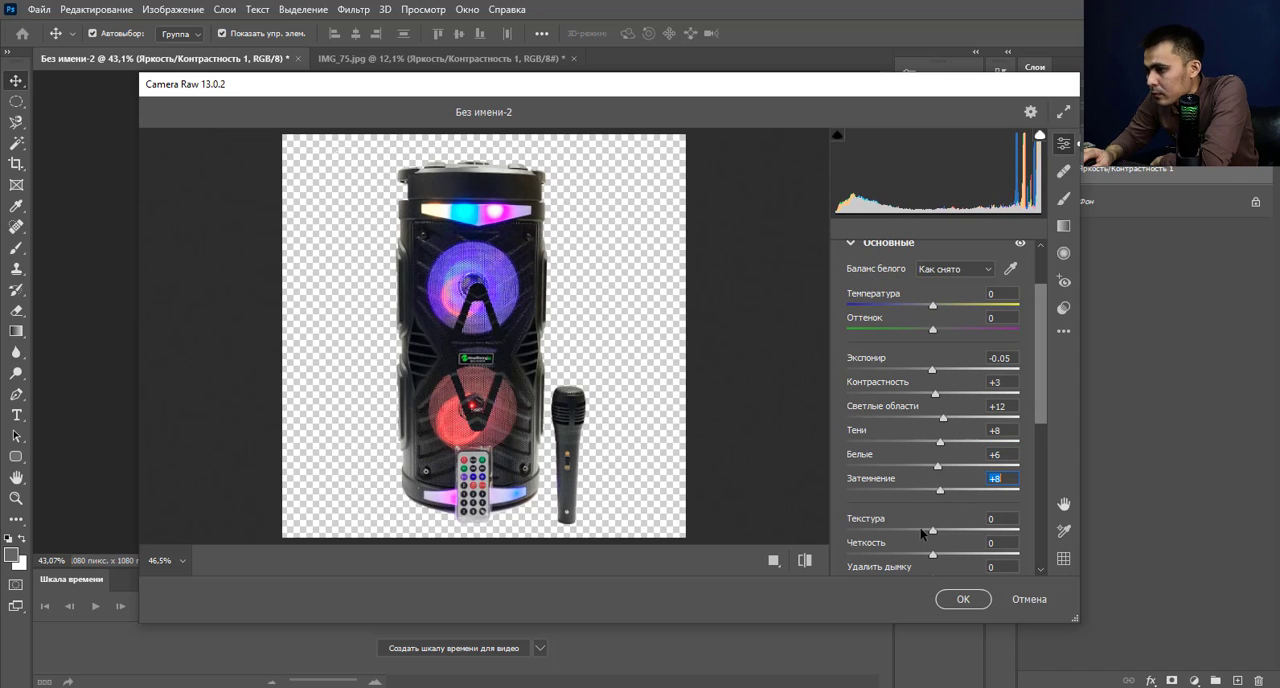
pyautogui.moveTo(931, 536)
pyautogui.mouseDown()
pyautogui.moveTo(975, 534)
pyautogui.moveTo(935, 535)
pyautogui.mouseUp()
pyautogui.scroll(-3, 938, 534)
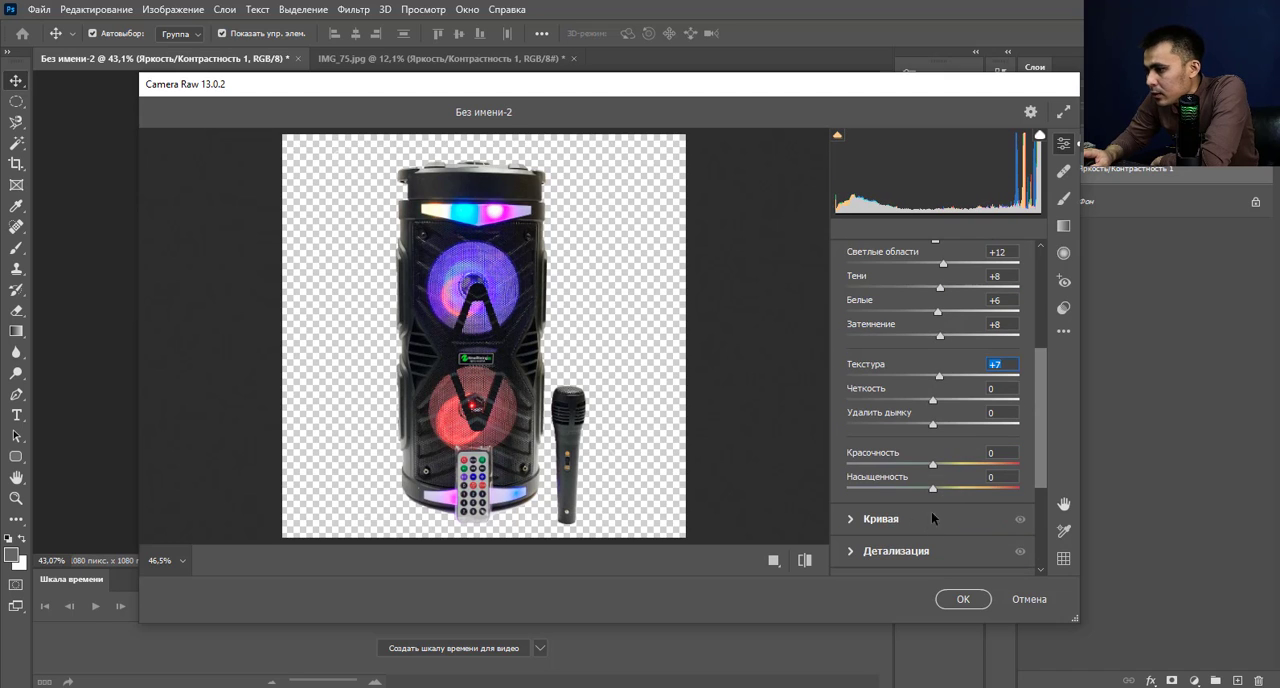
pyautogui.moveTo(934, 466)
pyautogui.mouseDown()
pyautogui.moveTo(979, 468)
pyautogui.moveTo(946, 468)
pyautogui.mouseUp()
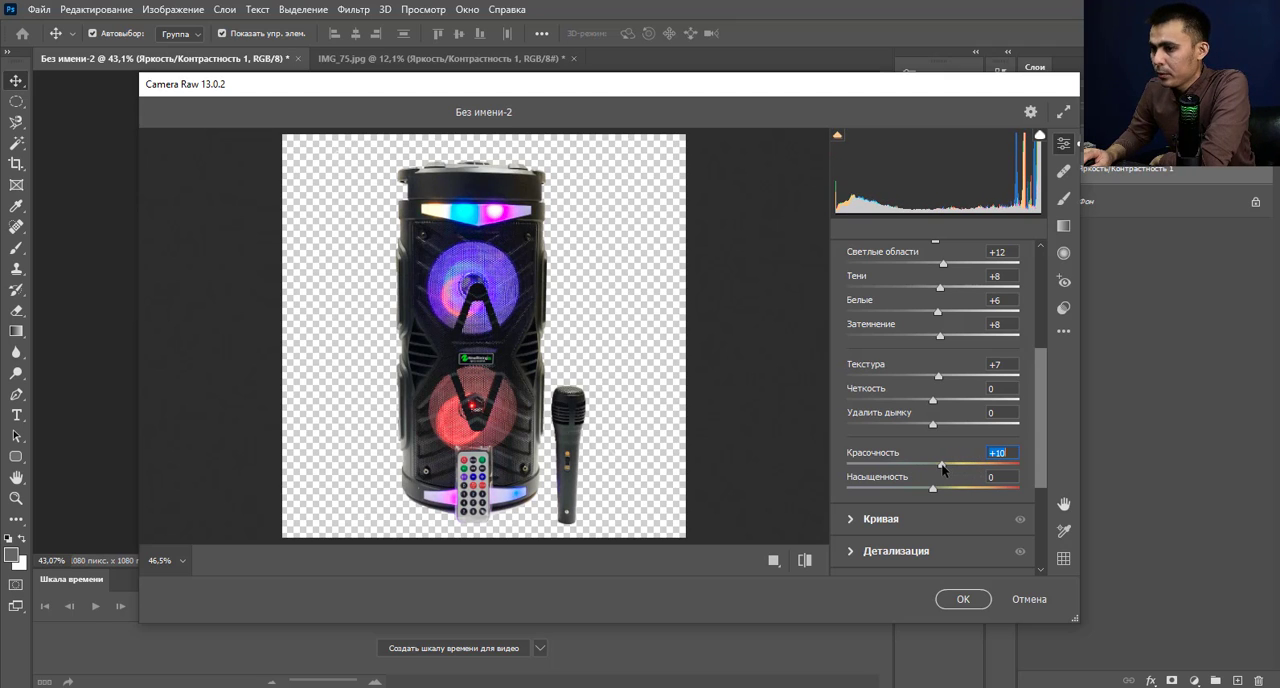
pyautogui.click(961, 599)
pyautogui.hotkey('ctrl', '-')
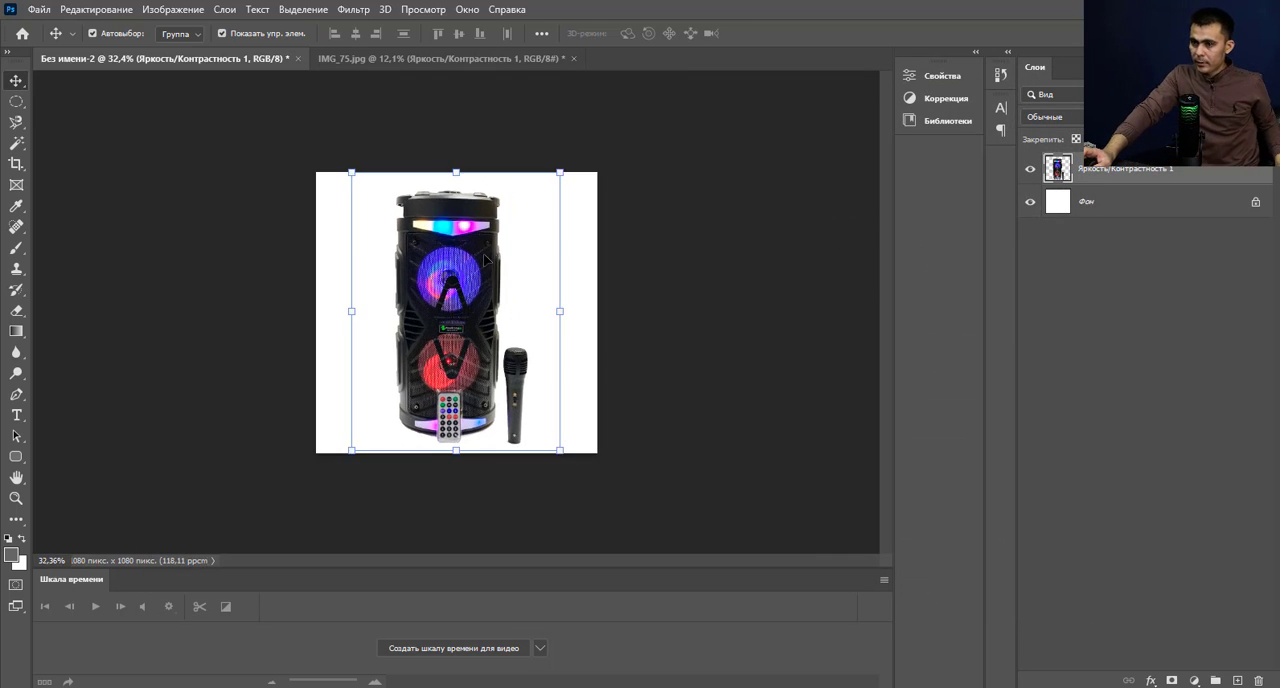
pyautogui.hotkey('ctrl', '0')
pyautogui.scroll(-3, 495, 296)
pyautogui.scroll(6, 494, 290)
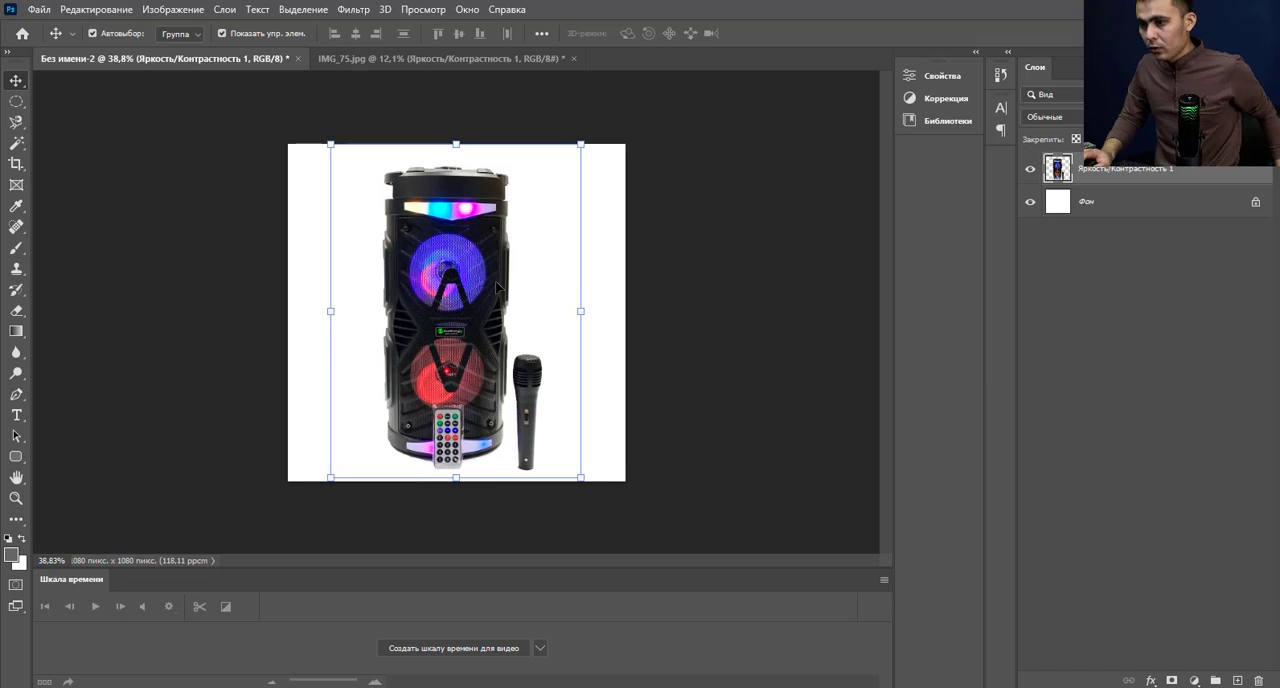
pyautogui.scroll(-3, 512, 141)
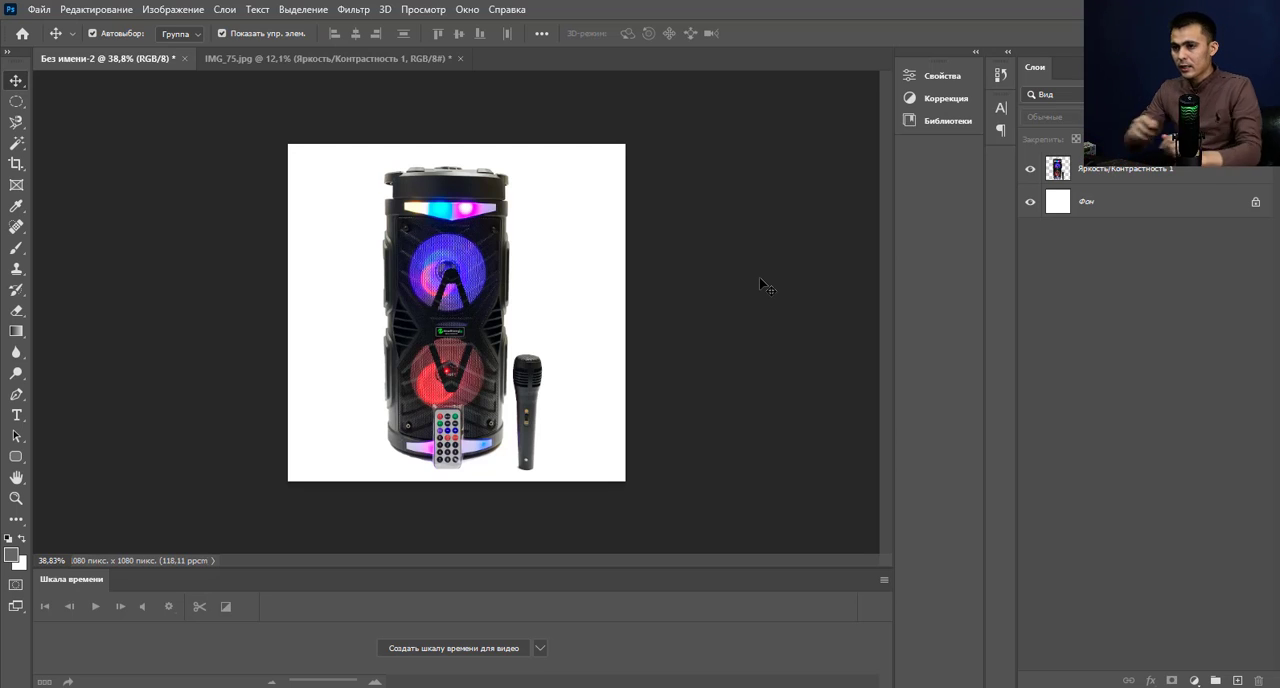
# In IMG_75.jpg, hide the cut-out speaker layer and show the original photo layer Фон.
pyautogui.click(330, 58)
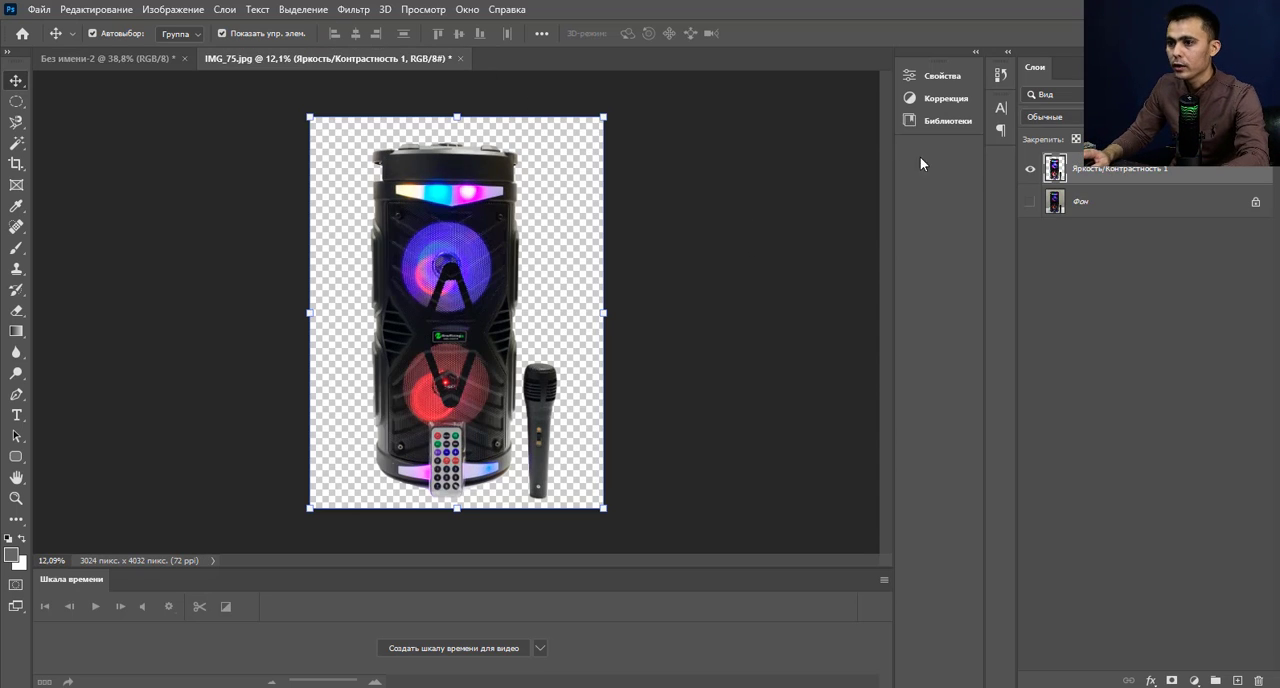
pyautogui.click(1029, 169)
pyautogui.click(1029, 203)
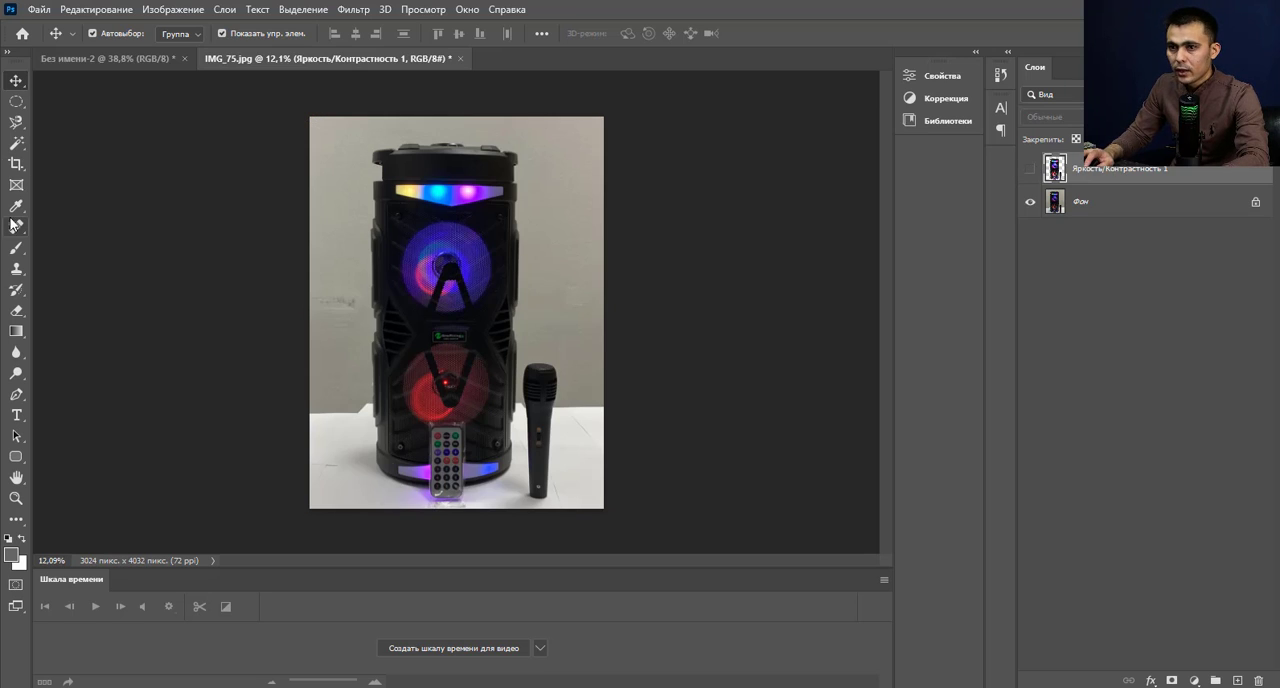
# Extend the canvas of IMG_75.jpg with the Crop tool to about 6940 px wide, adding white space beside the original photo.
pyautogui.click(16, 163)
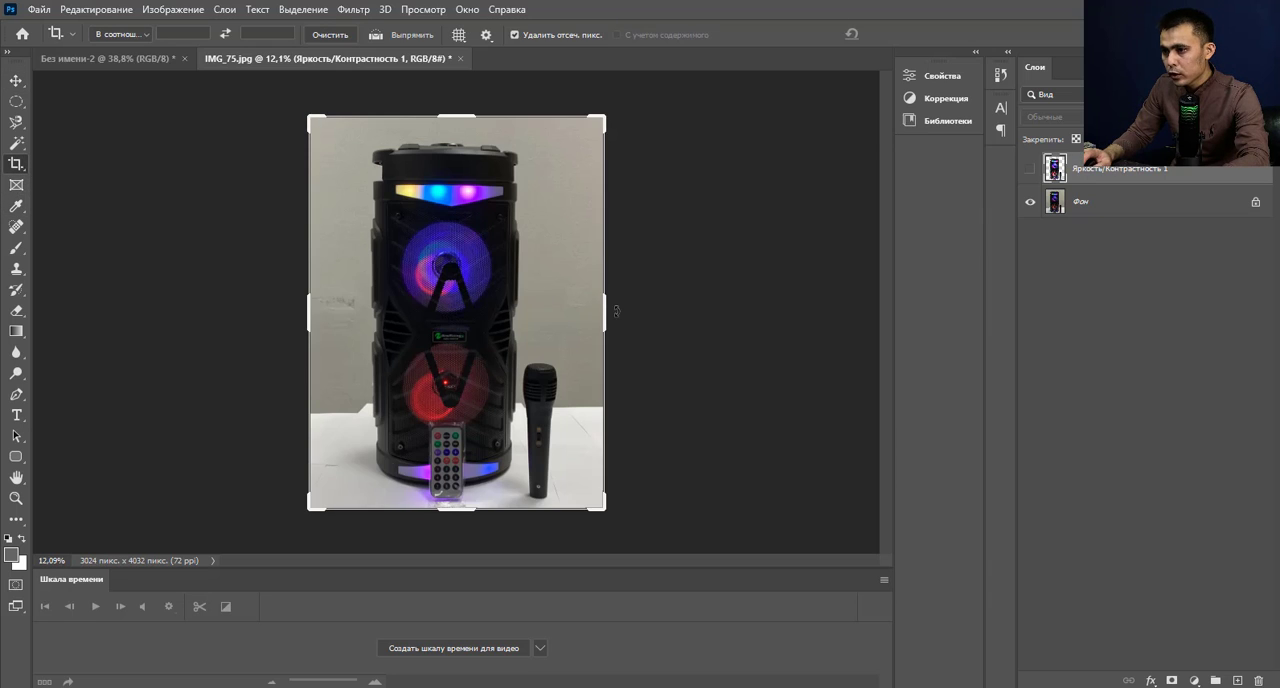
pyautogui.moveTo(616, 311); pyautogui.dragTo(802, 319)
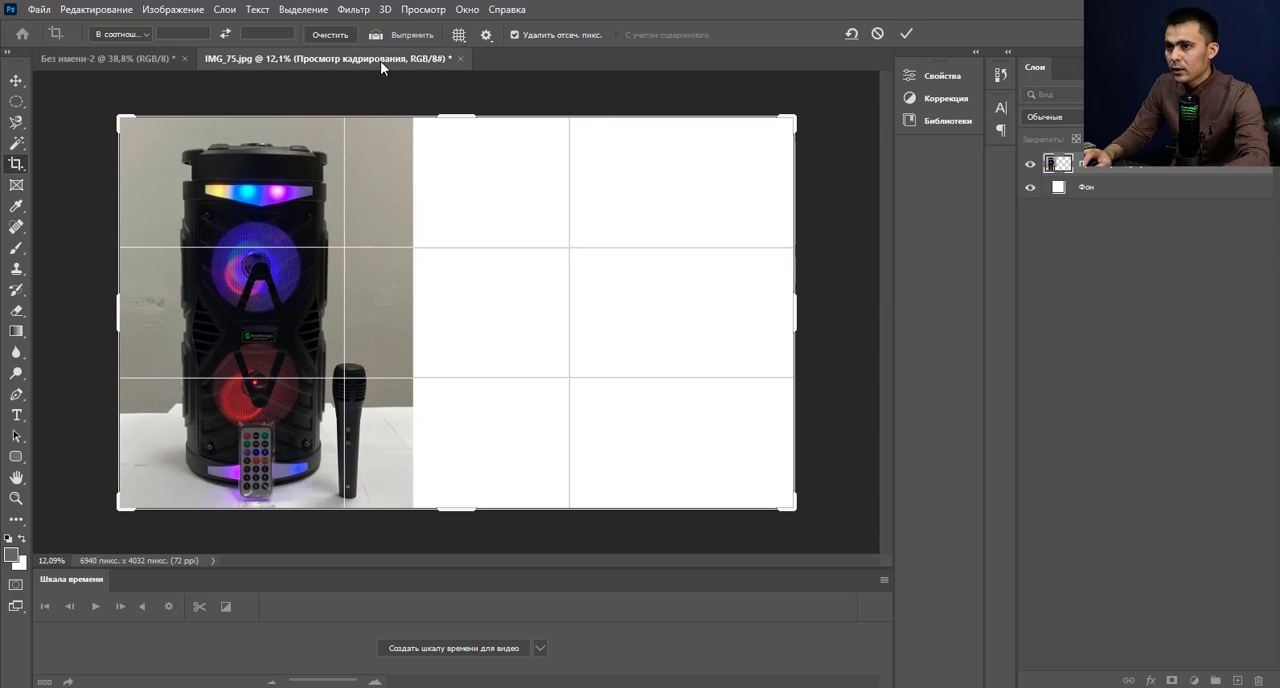
pyautogui.click(906, 33)
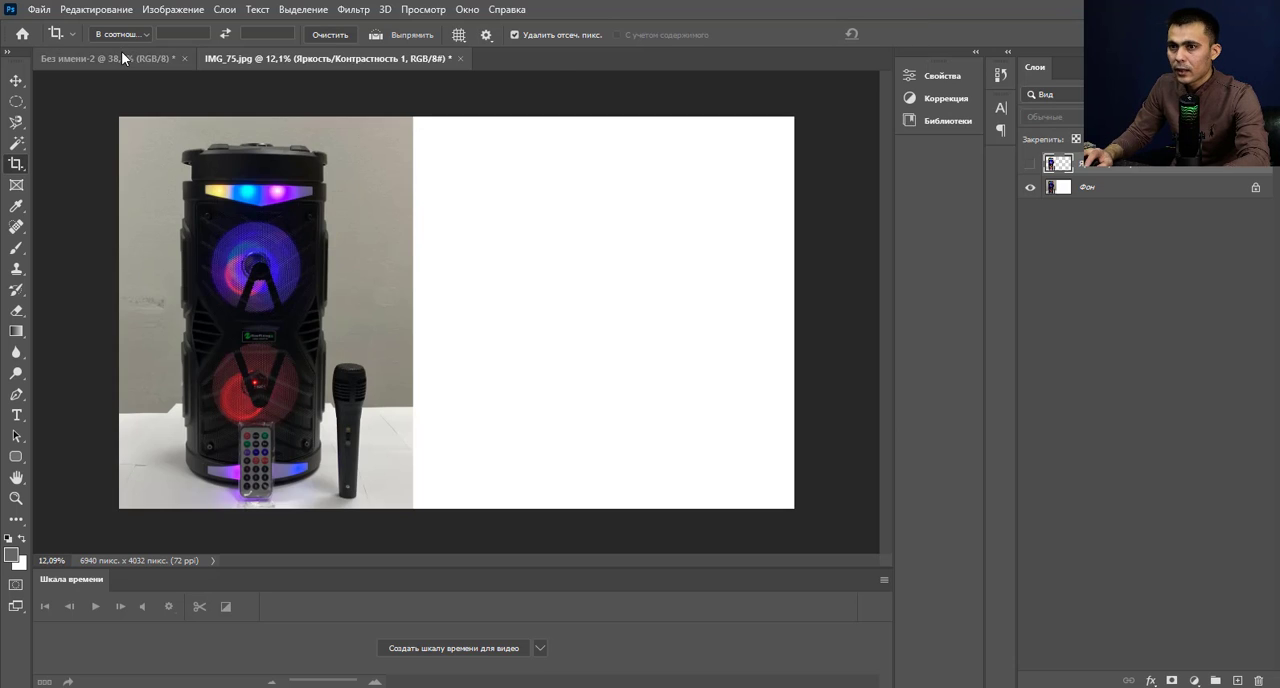
# In the square document Без имени-2, merge the speaker layer with the white background layer Фон.
pyautogui.click(121, 58)
pyautogui.click(16, 80)
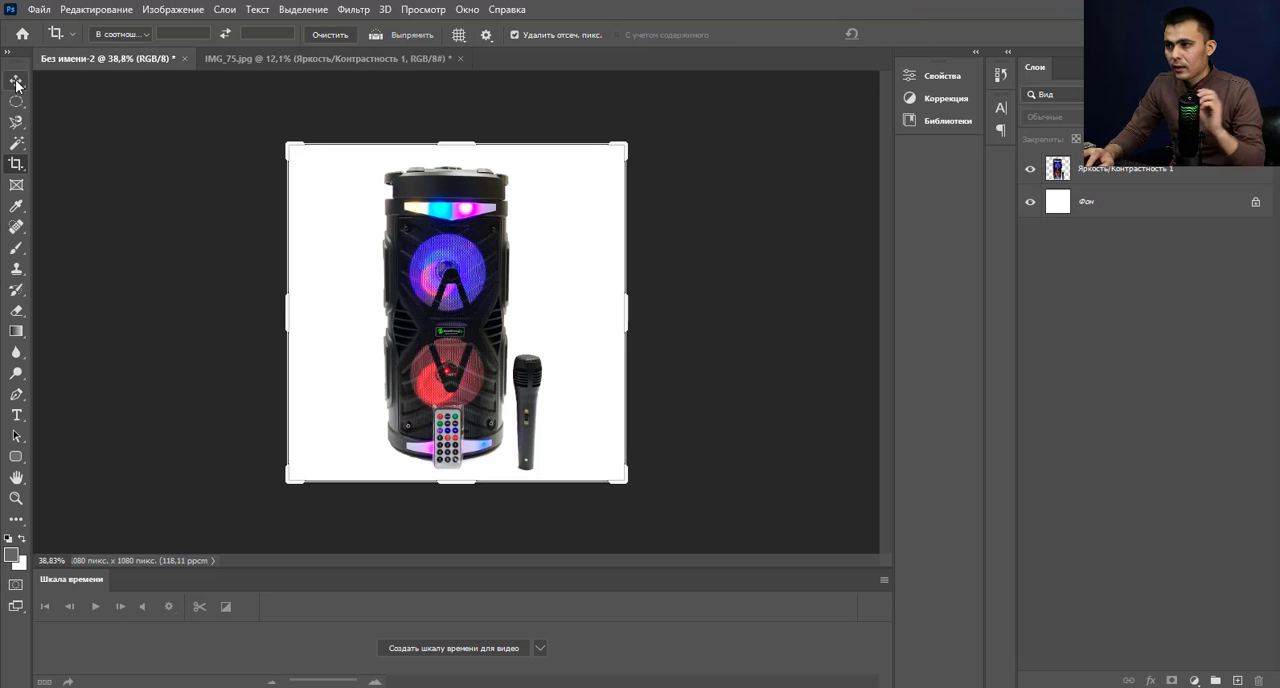
pyautogui.click(440, 310)
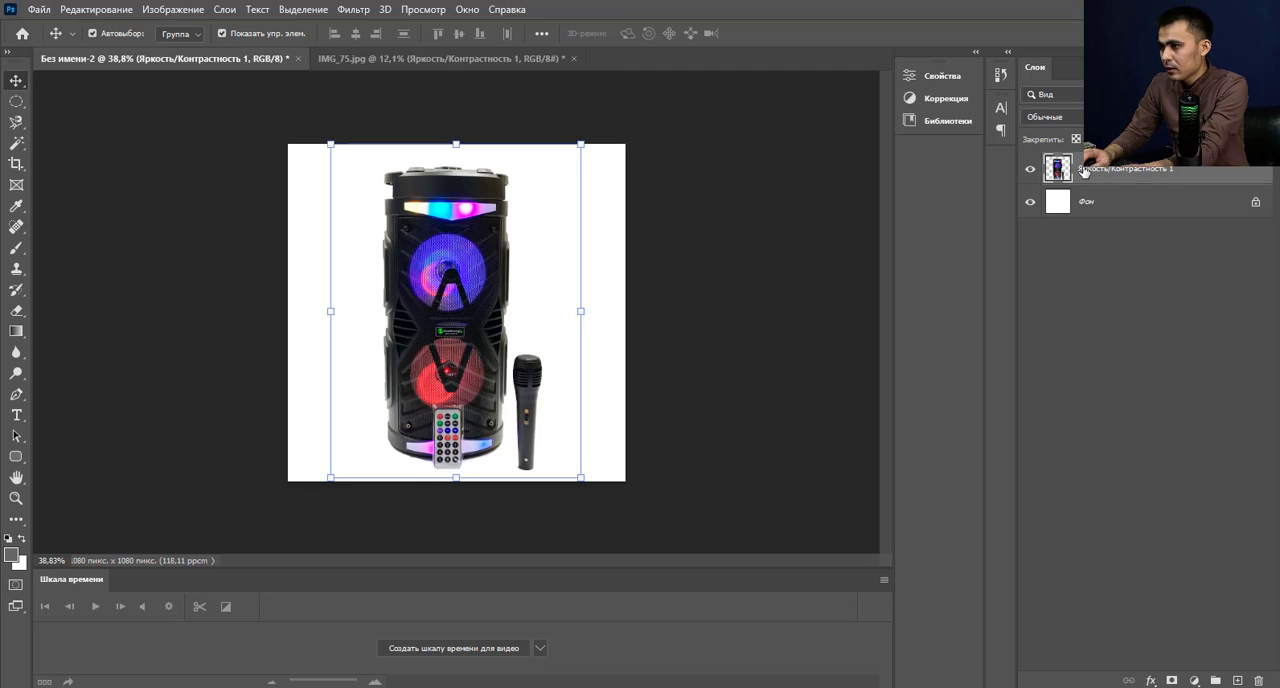
pyautogui.click(1123, 203)
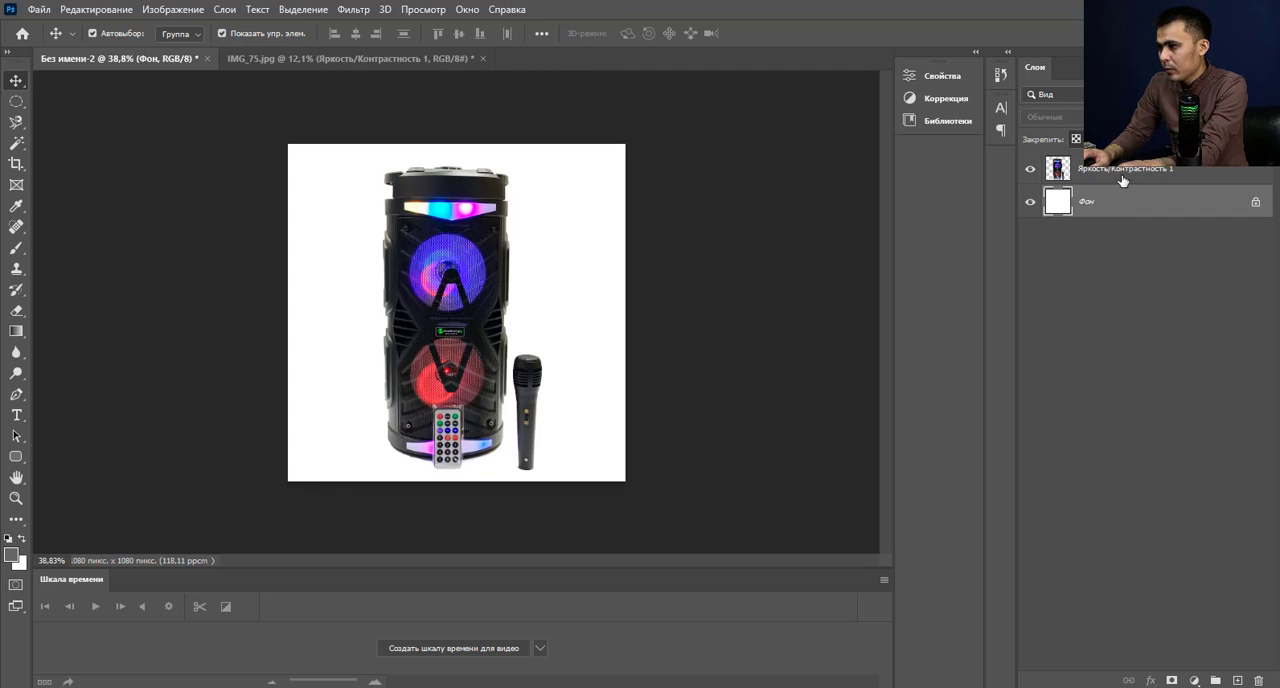
pyautogui.click(1122, 176)
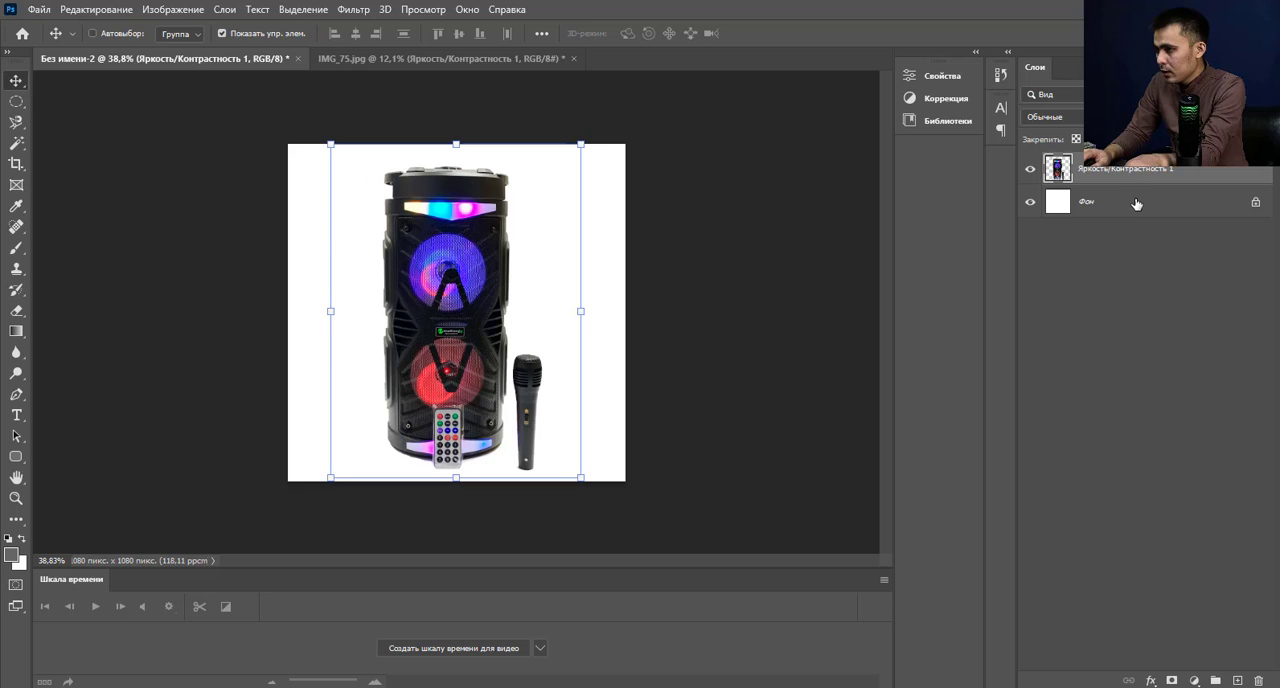
pyautogui.click(1136, 204)
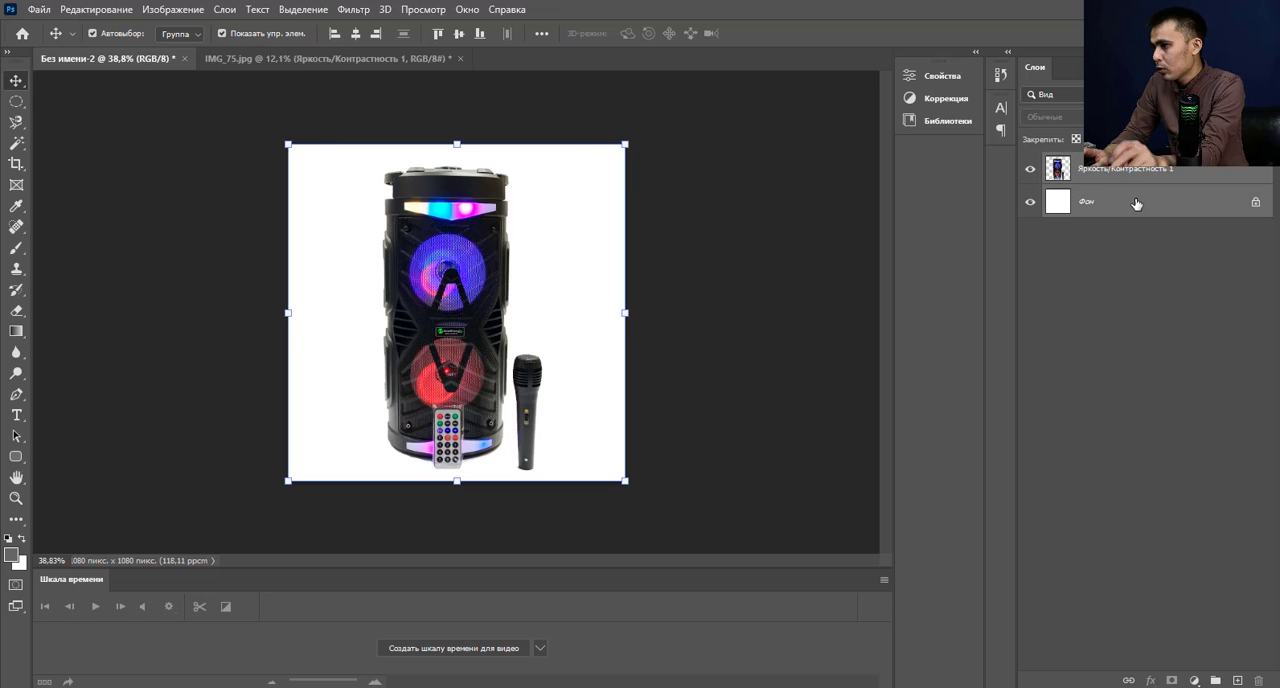
pyautogui.rightClick(1136, 204)
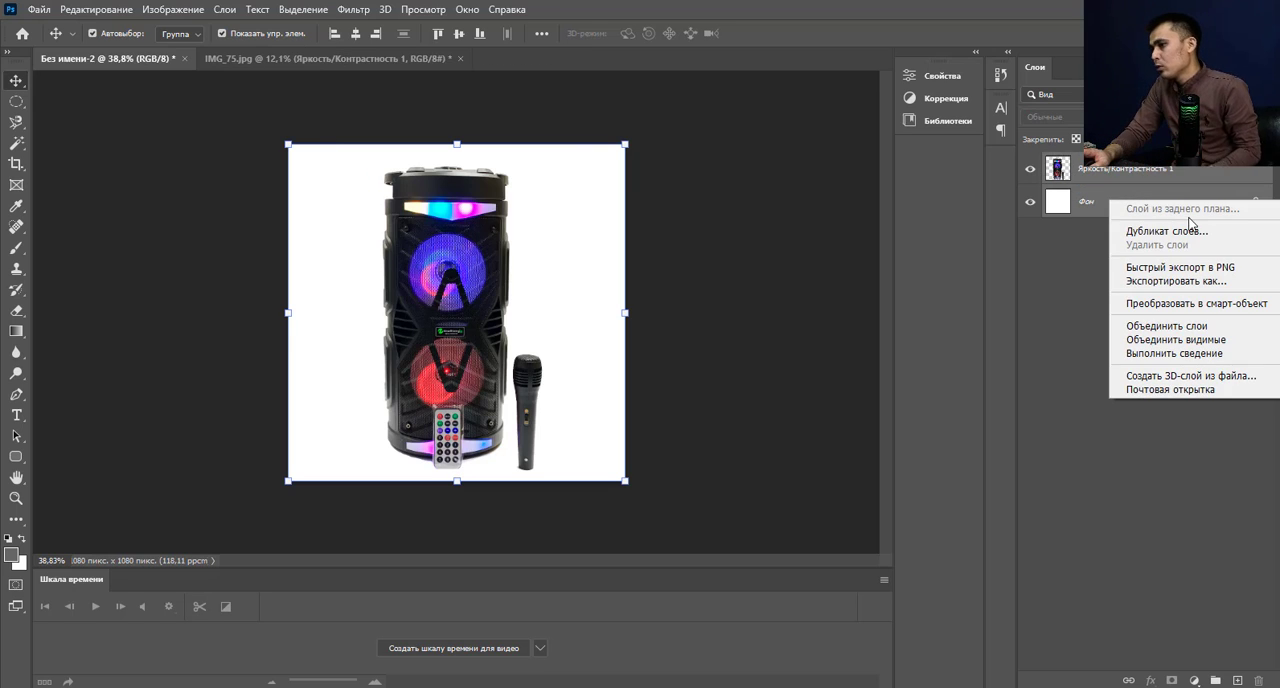
pyautogui.click(1207, 325)
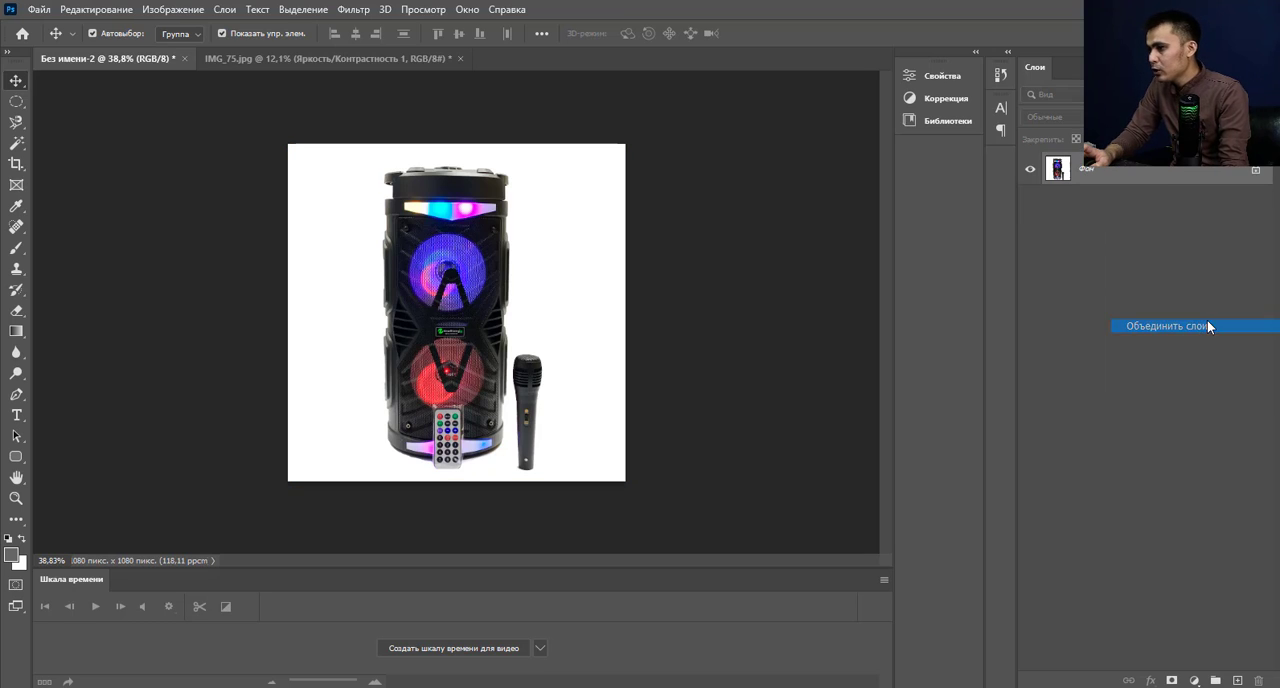
# Copy the merged speaker image into IMG_75.jpg, scale it to 367.75% and place it over the white area beside the original photo.
pyautogui.moveTo(483, 284); pyautogui.dragTo(404, 550)
pyautogui.moveTo(686, 269); pyautogui.dragTo(790, 165)
pyautogui.moveTo(449, 403); pyautogui.dragTo(464, 355)
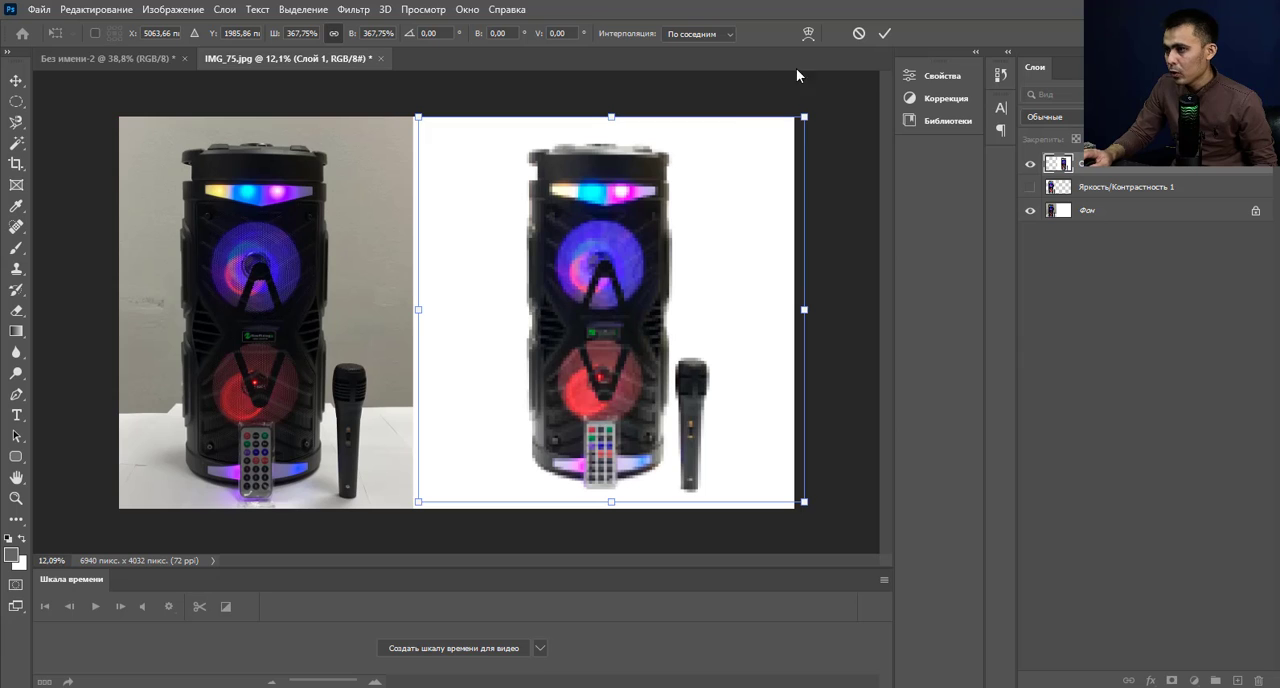
pyautogui.click(884, 33)
pyautogui.scroll(-3, 803, 407)
pyautogui.click(803, 407)
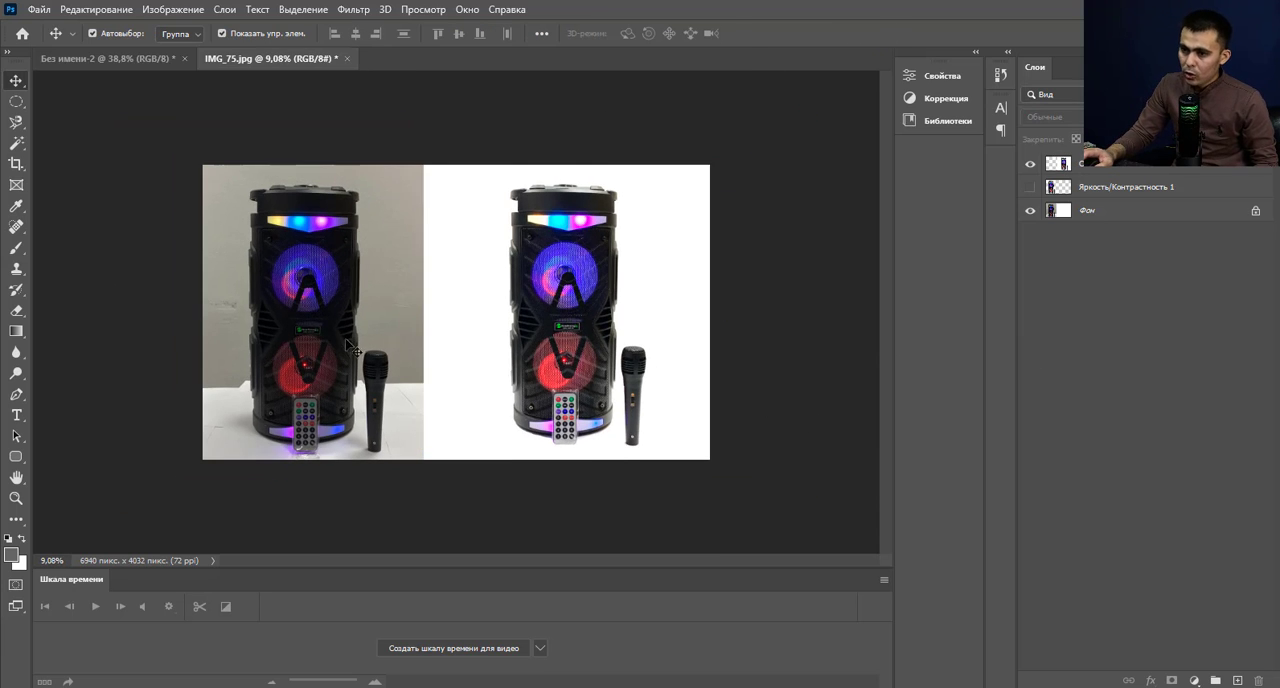
# Compare the original speaker photo with the retouched version beside it, examining both at closer and wider views.
pyautogui.scroll(3, 325, 334)
pyautogui.scroll(-2, 580, 370)
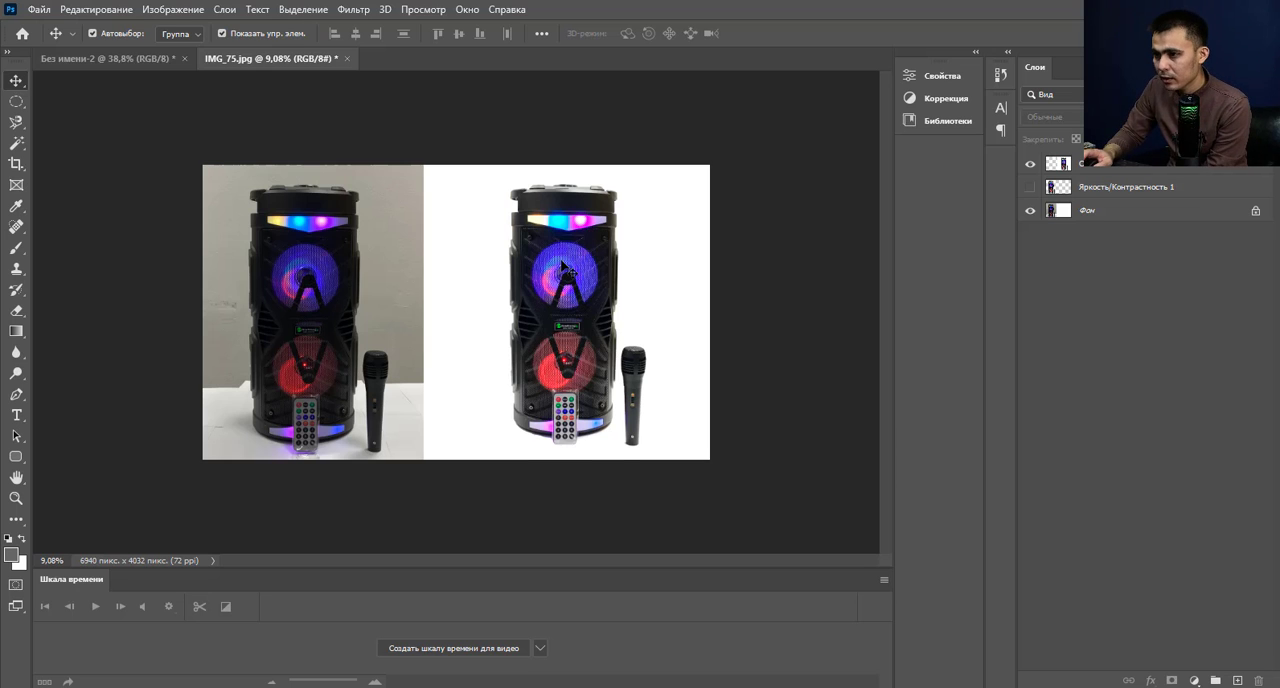
pyautogui.scroll(2, 567, 266)
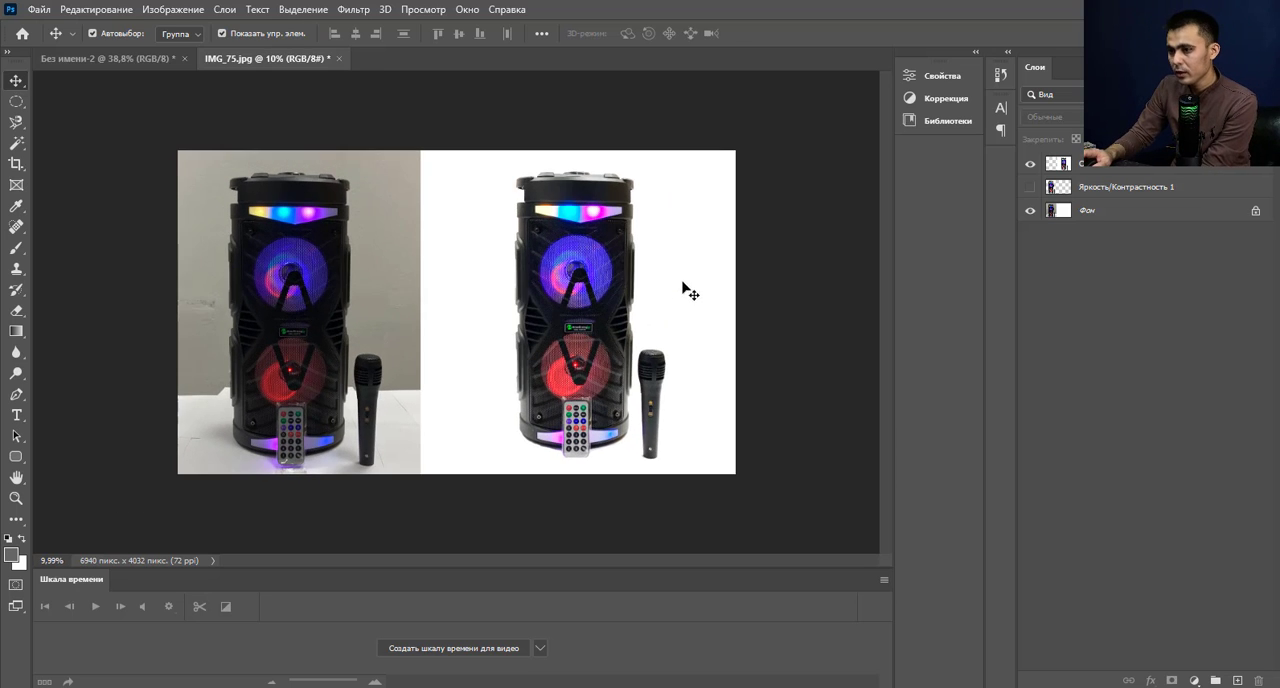
pyautogui.scroll(-1, 705, 272)
pyautogui.scroll(1, 632, 432)
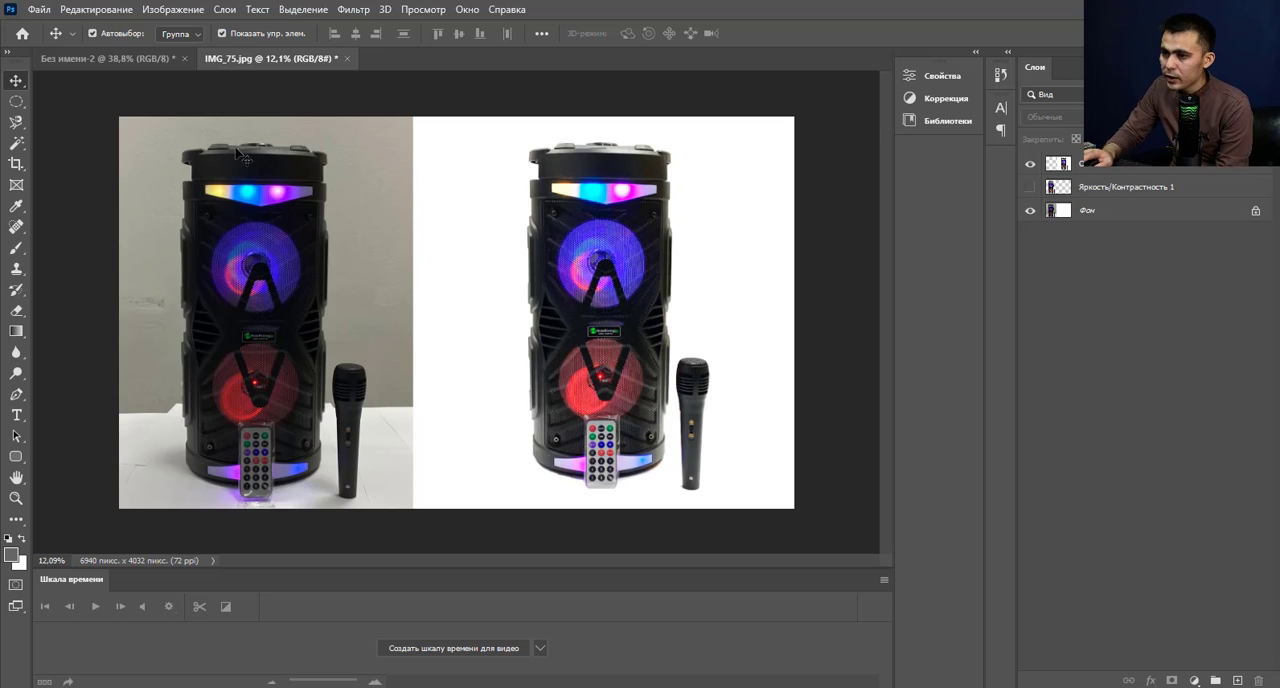
pyautogui.scroll(-1, 350, 185)
pyautogui.scroll(1, 440, 290)
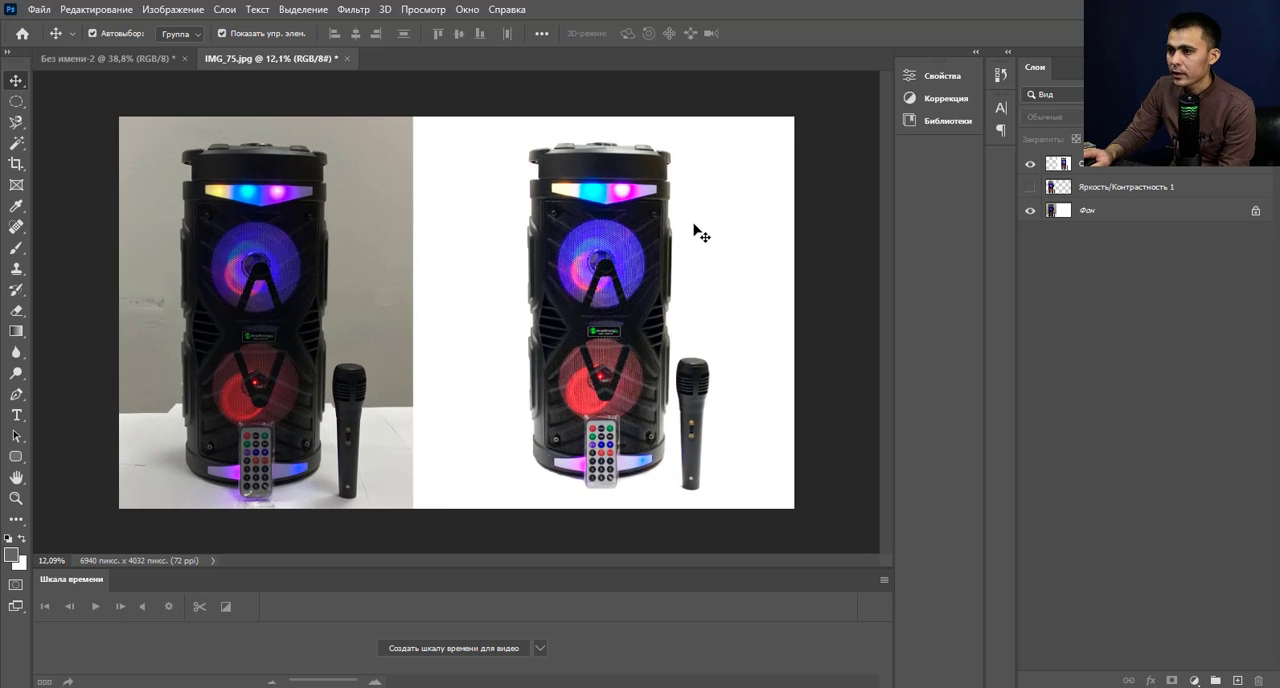
pyautogui.scroll(-1, 700, 232)
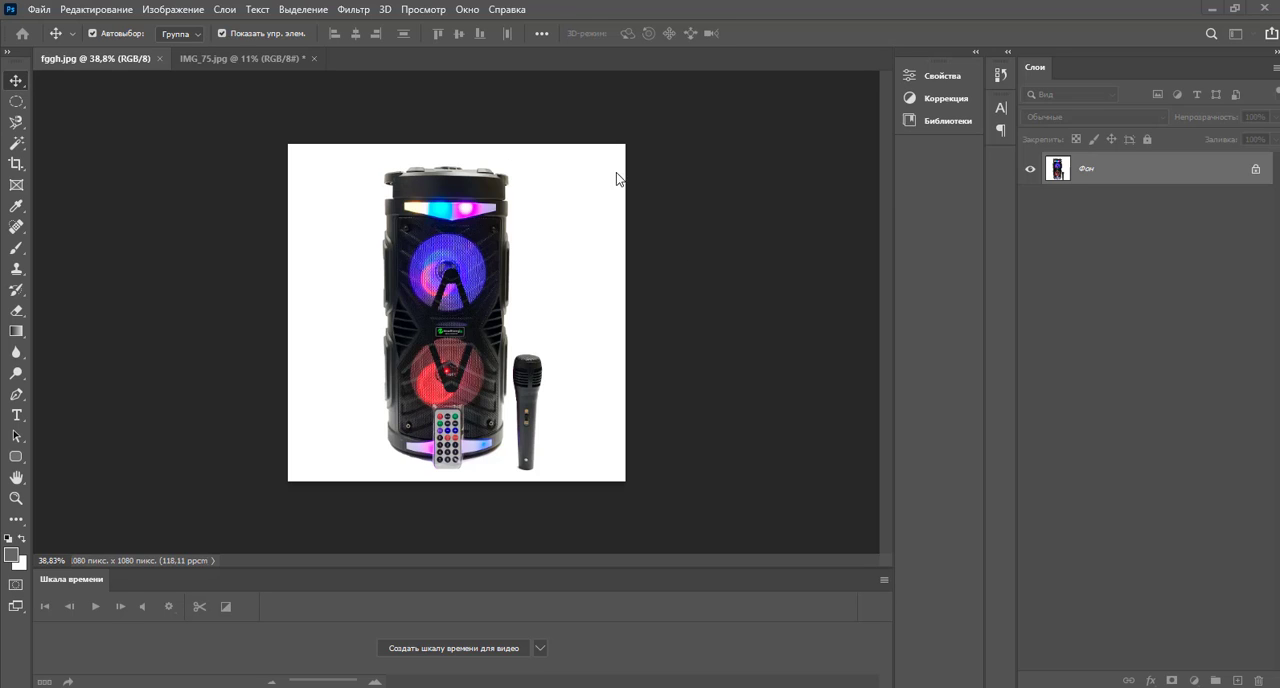
# Start saving a copy of fggh.jpg on the computer and create a desktop folder named "карточка товар 56" for it.
pyautogui.click(39, 9)
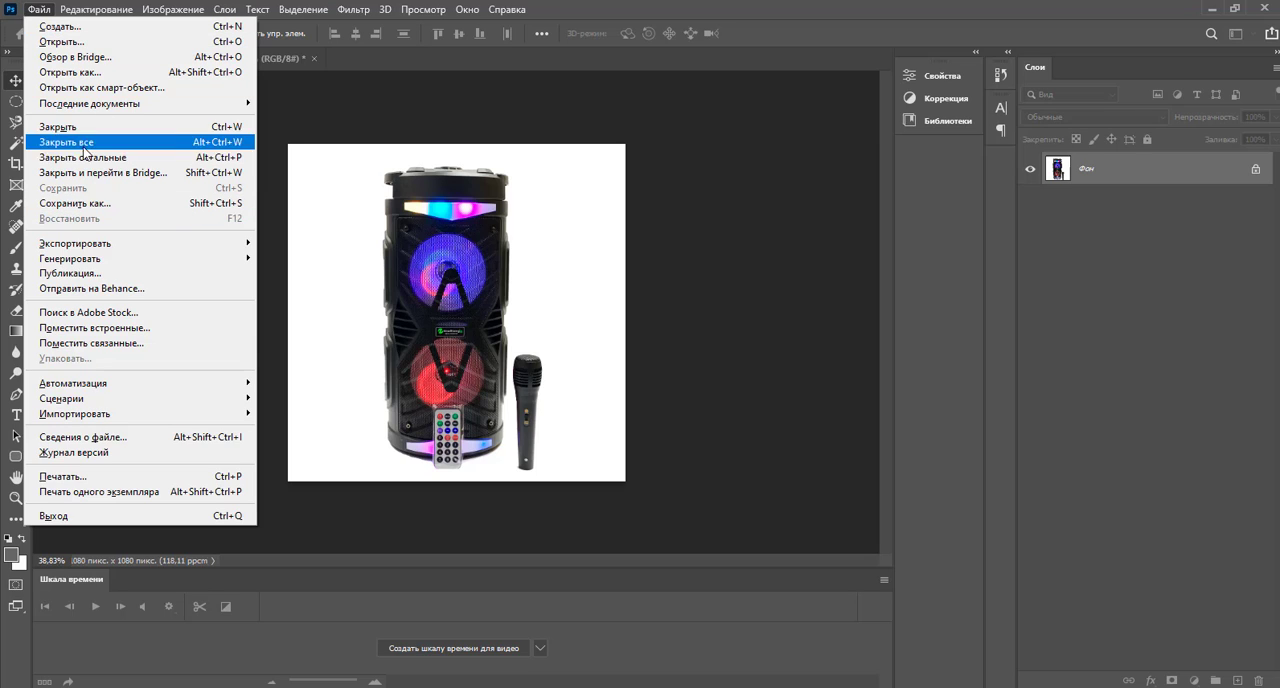
pyautogui.click(104, 205)
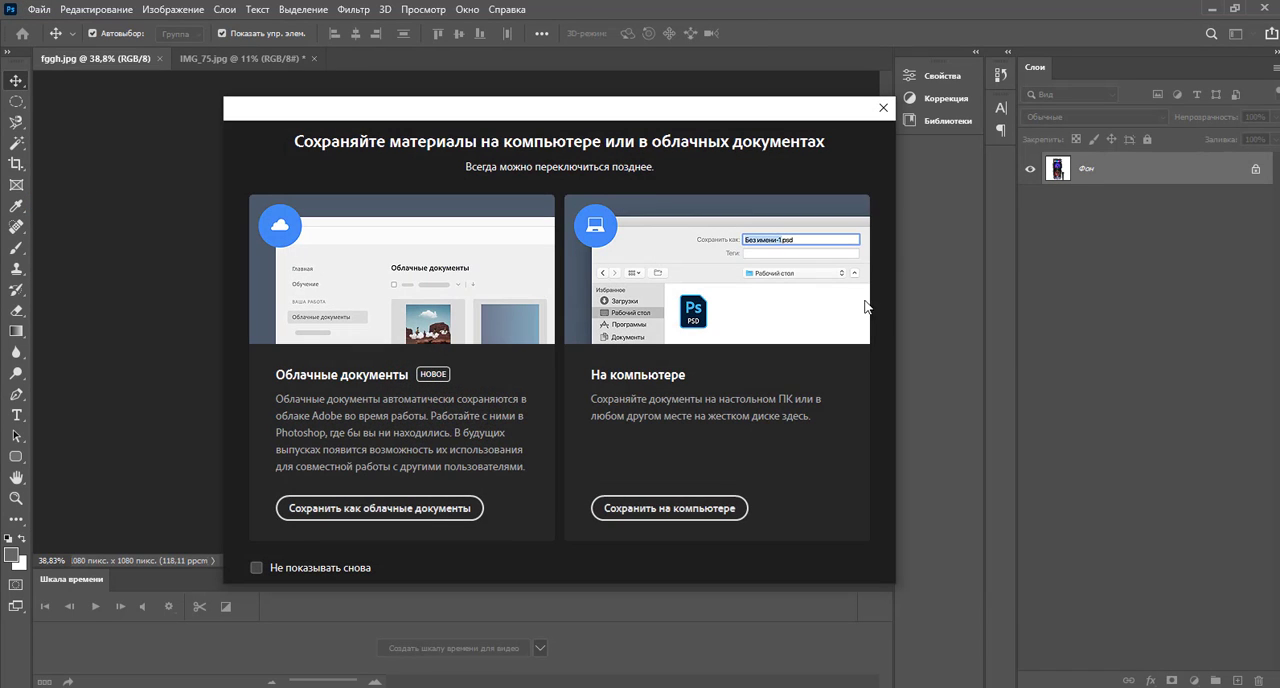
pyautogui.click(689, 509)
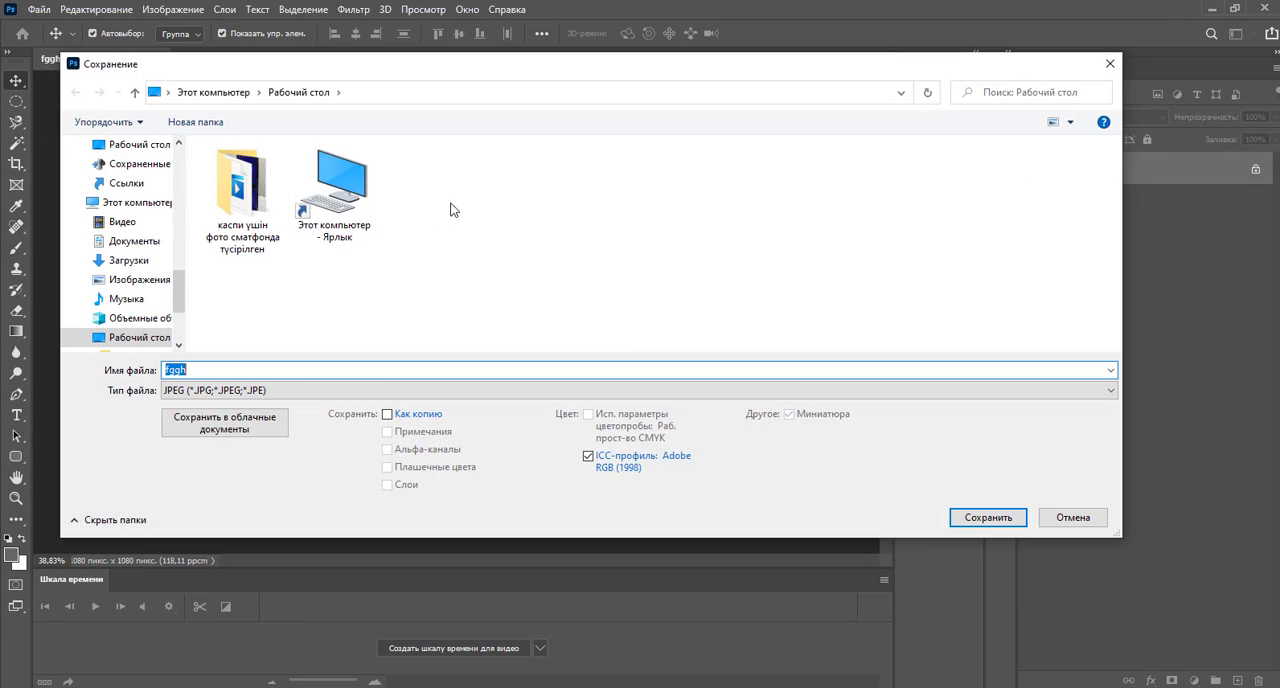
pyautogui.rightClick(487, 239)
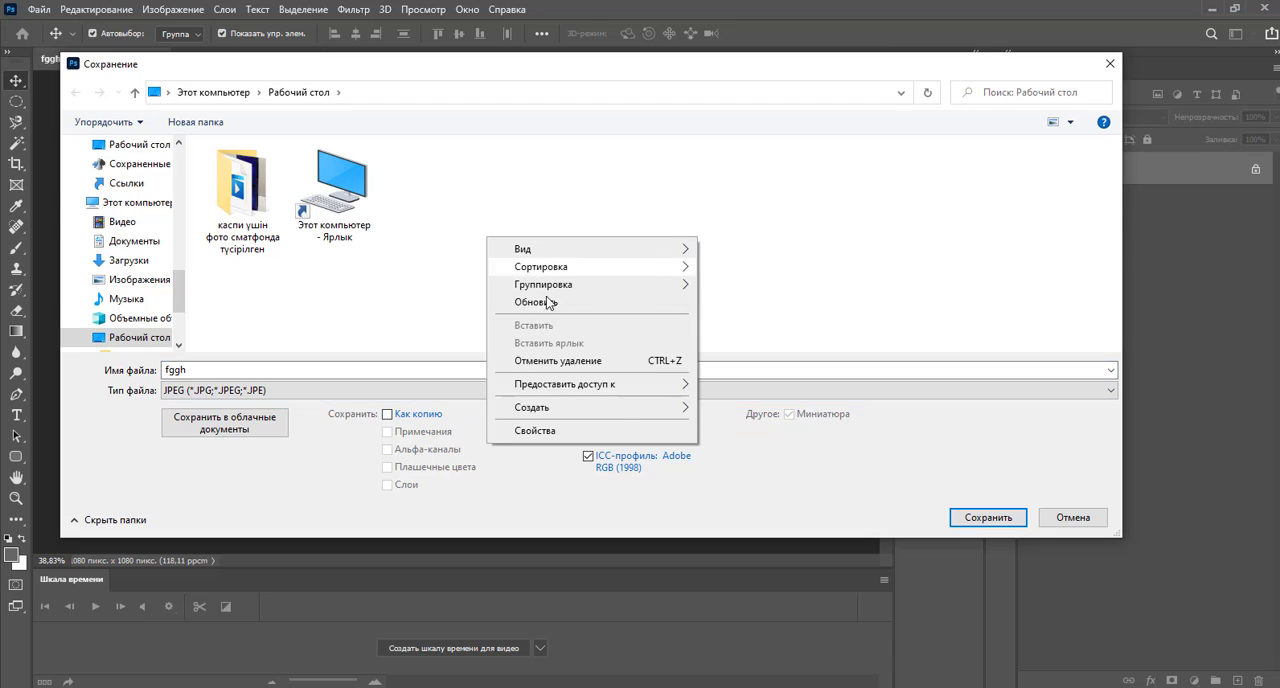
pyautogui.moveTo(629, 413)
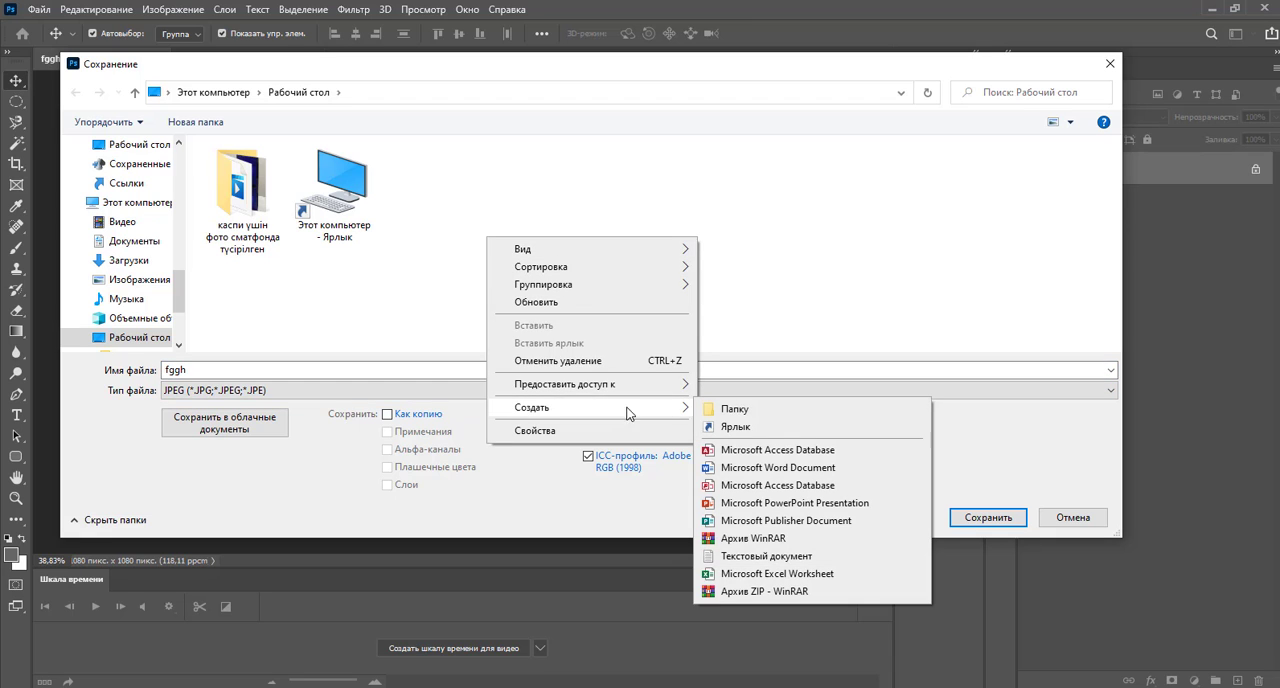
pyautogui.click(772, 410)
pyautogui.press('BackSpace')
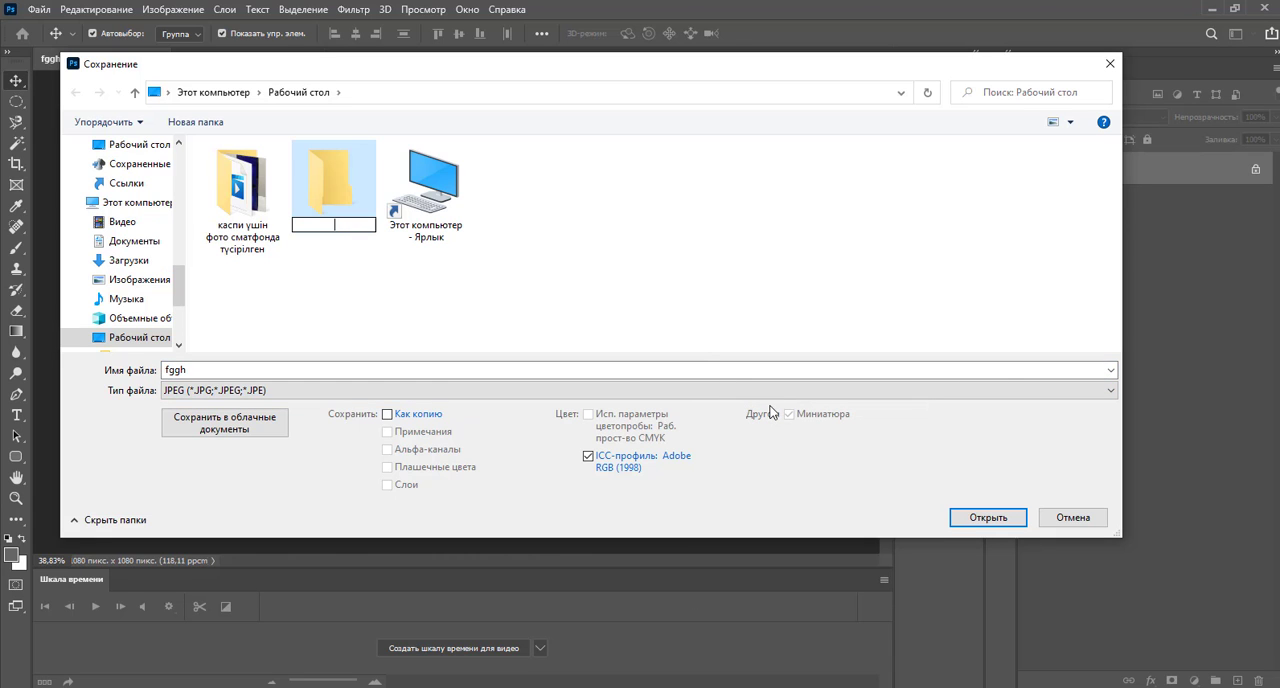
pyautogui.write('r')
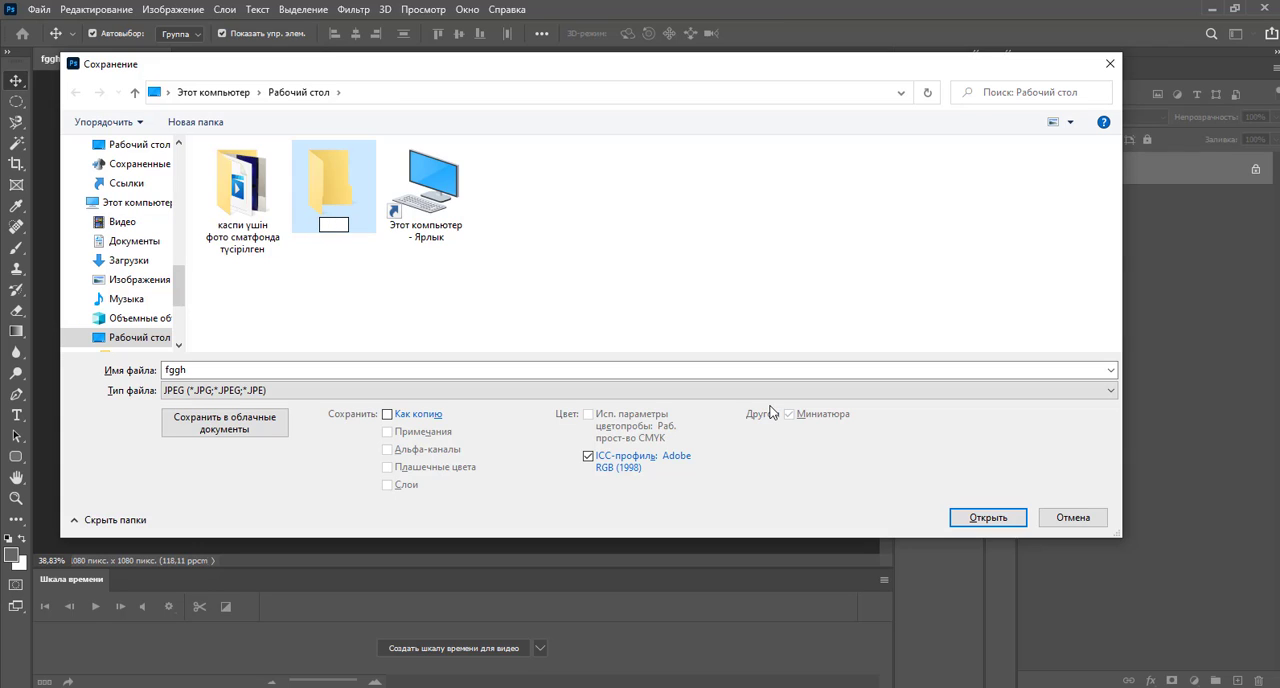
pyautogui.write('арточка')
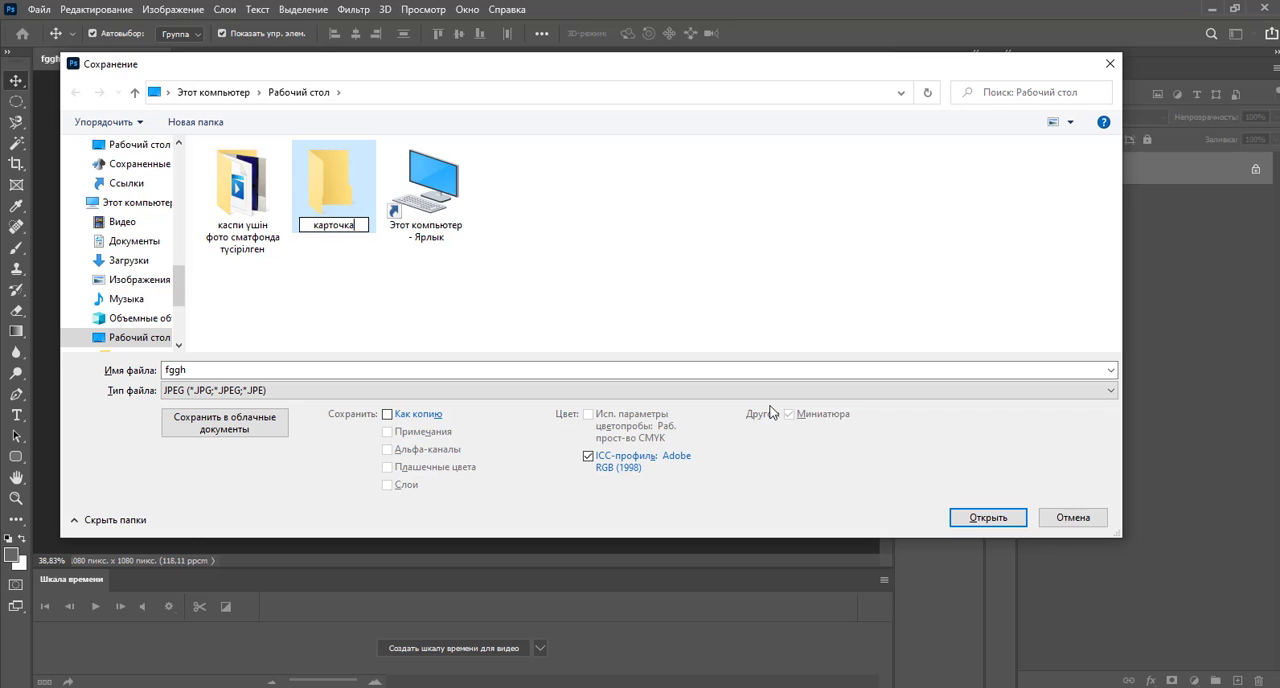
pyautogui.write(' товар 56')
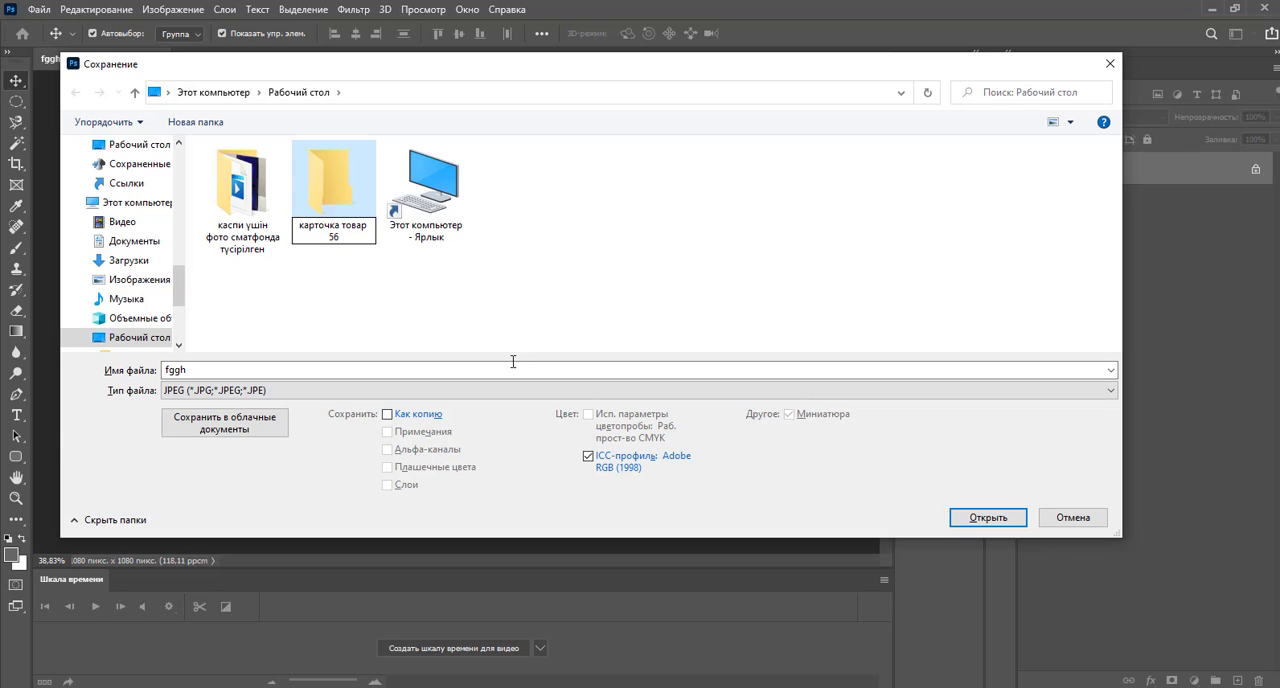
pyautogui.click(501, 304)
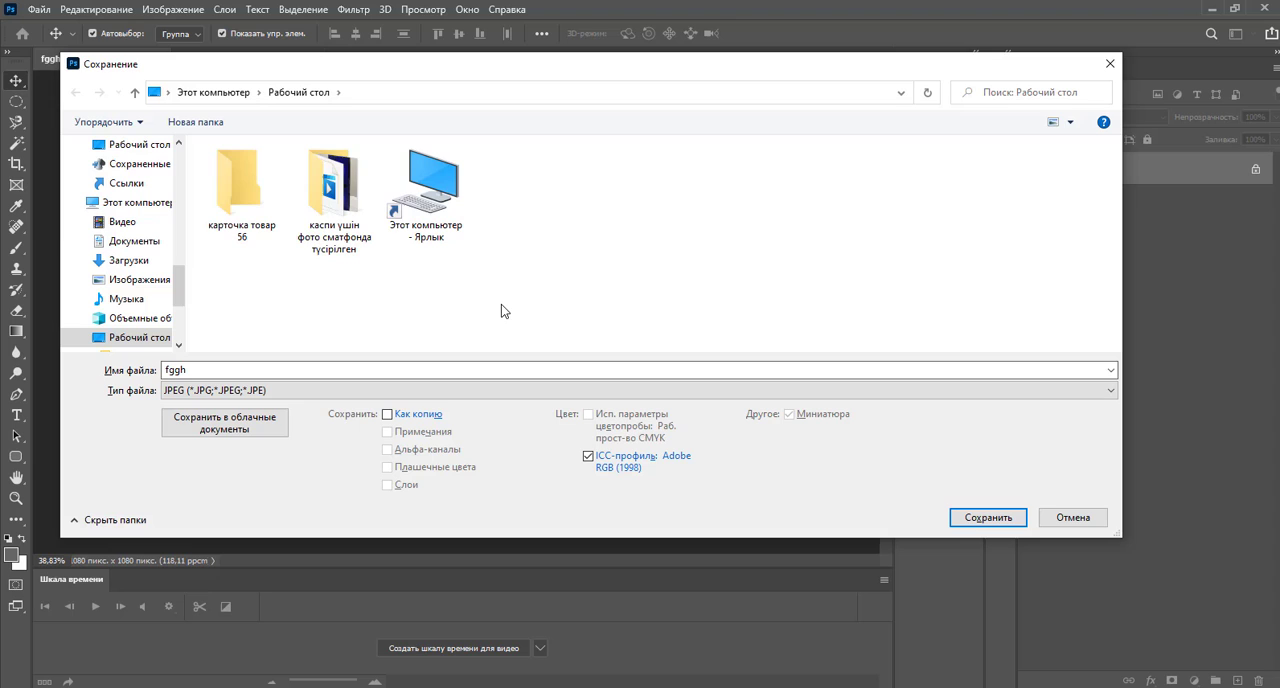
# Save the image in the folder "карточка товар 56" as a JPEG named 1, with quality 12 and progressive format.
pyautogui.doubleClick(243, 194)
pyautogui.doubleClick(224, 370)
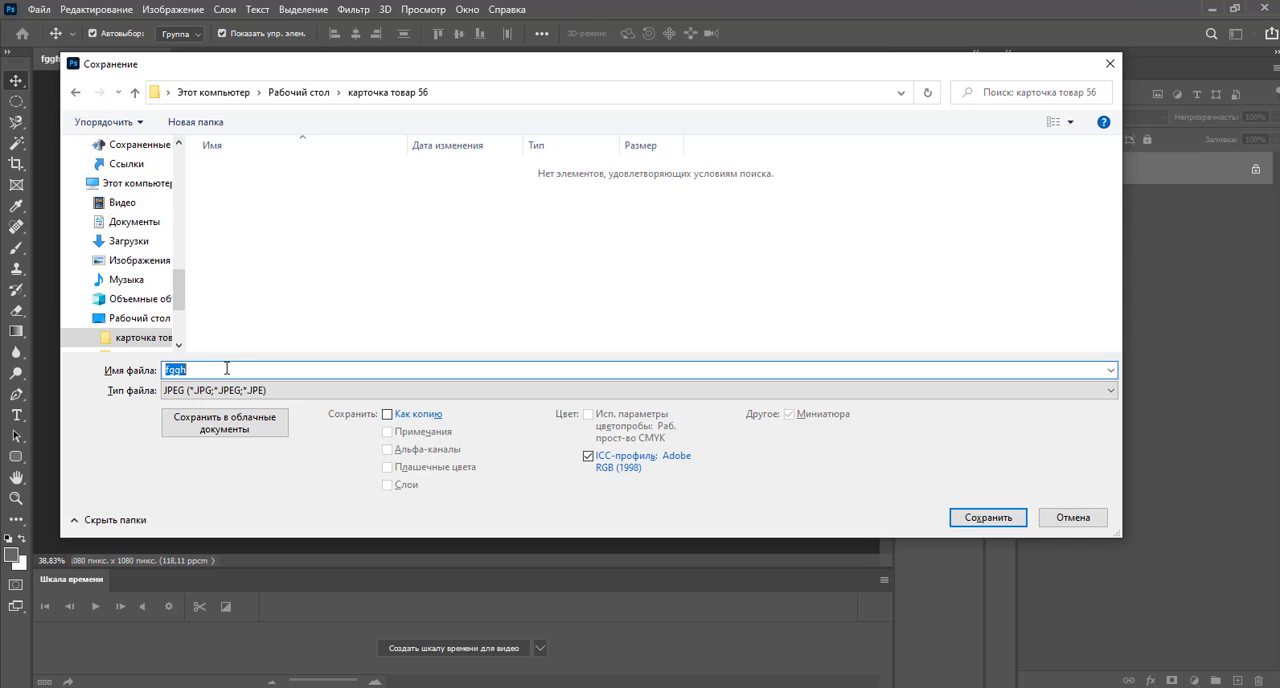
pyautogui.press('BackSpace')
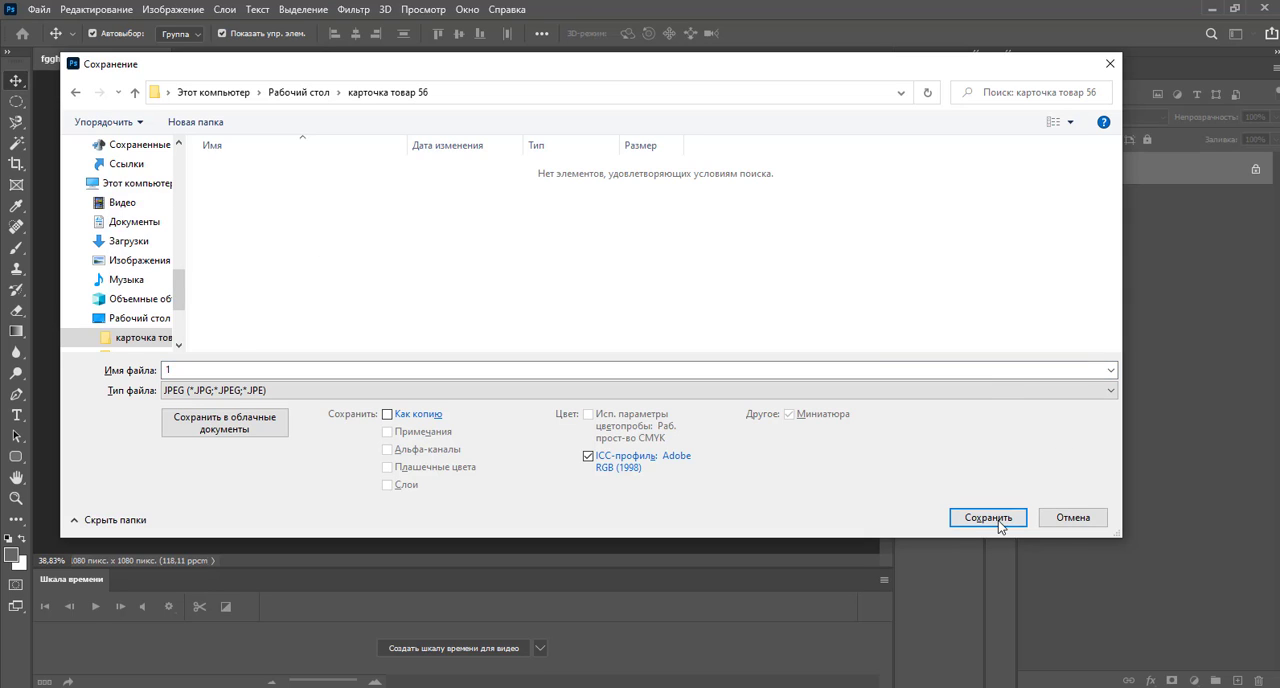
pyautogui.click(993, 391)
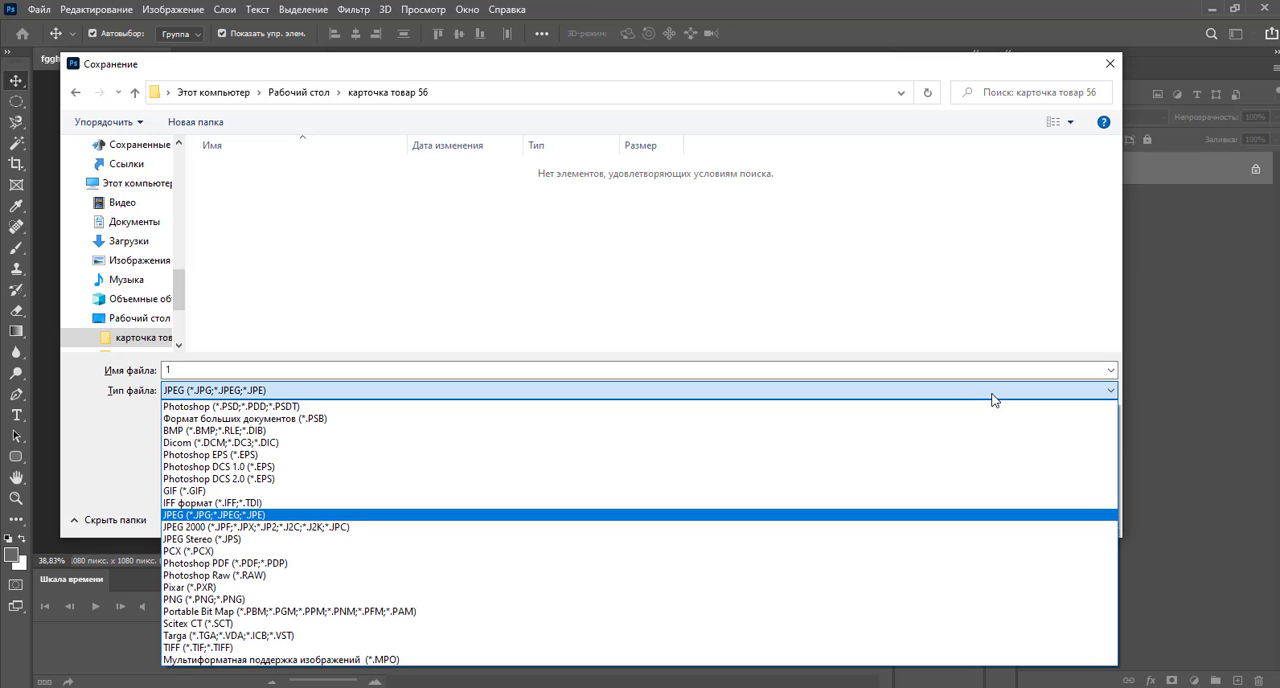
pyautogui.click(993, 397)
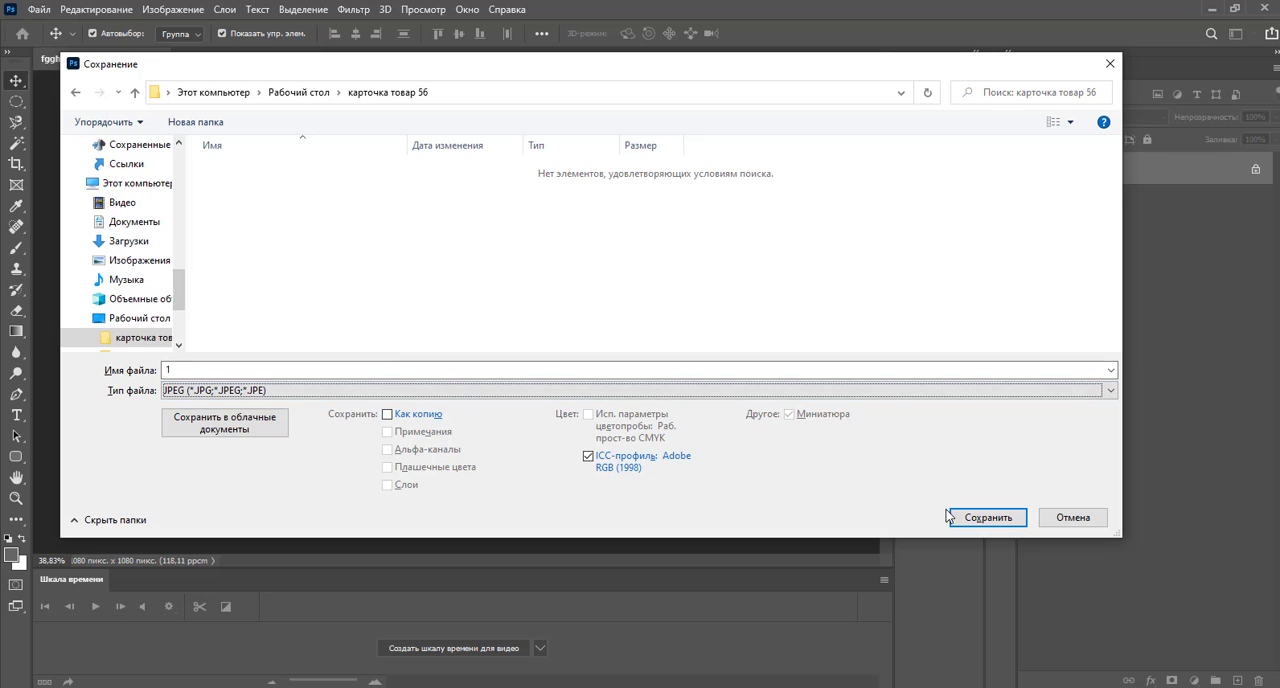
pyautogui.click(988, 518)
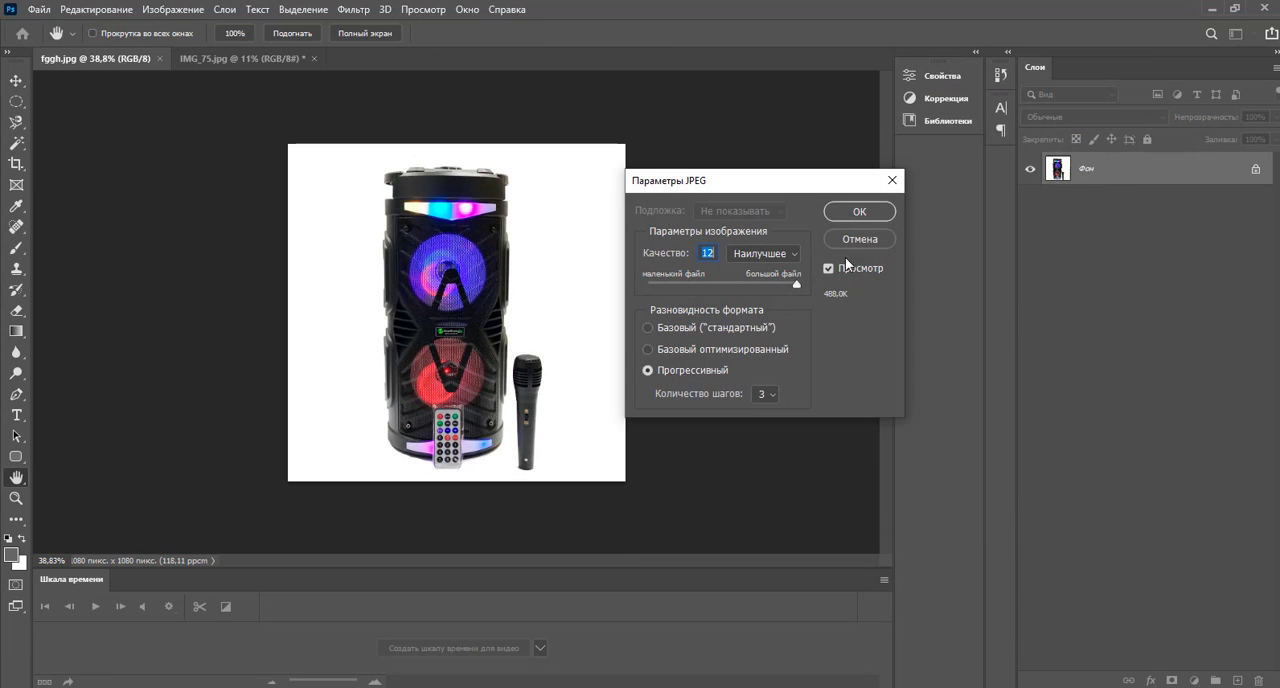
pyautogui.click(845, 211)
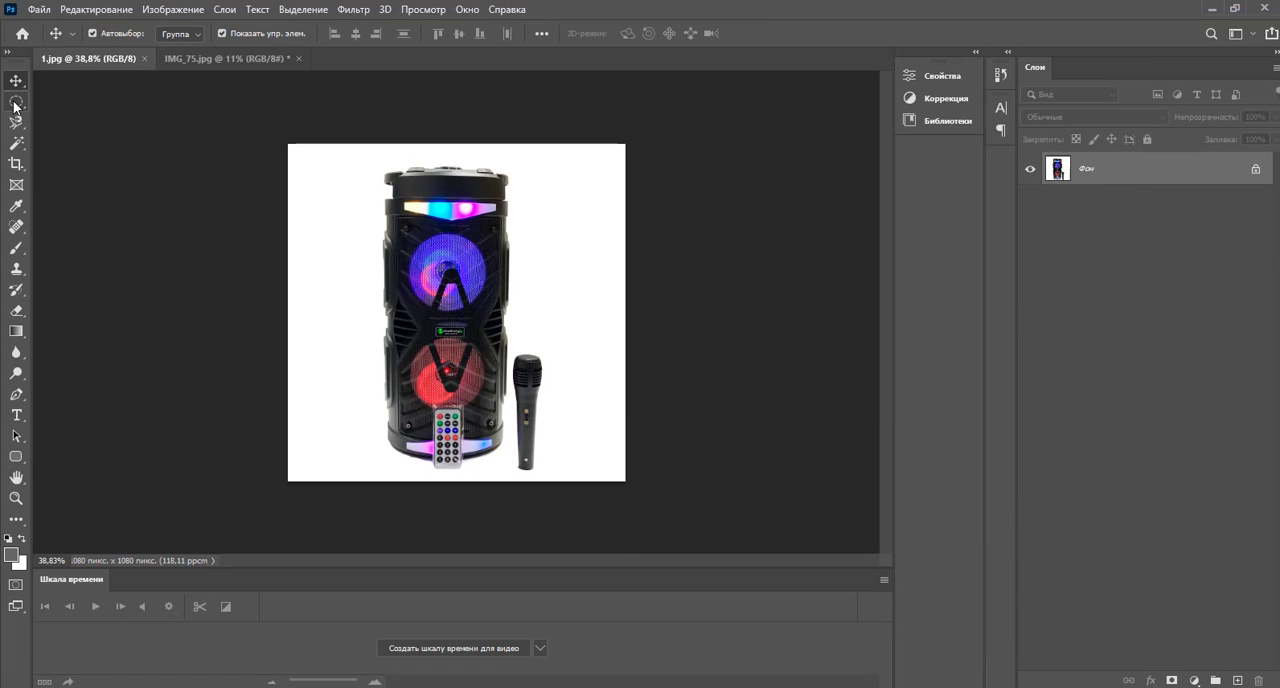